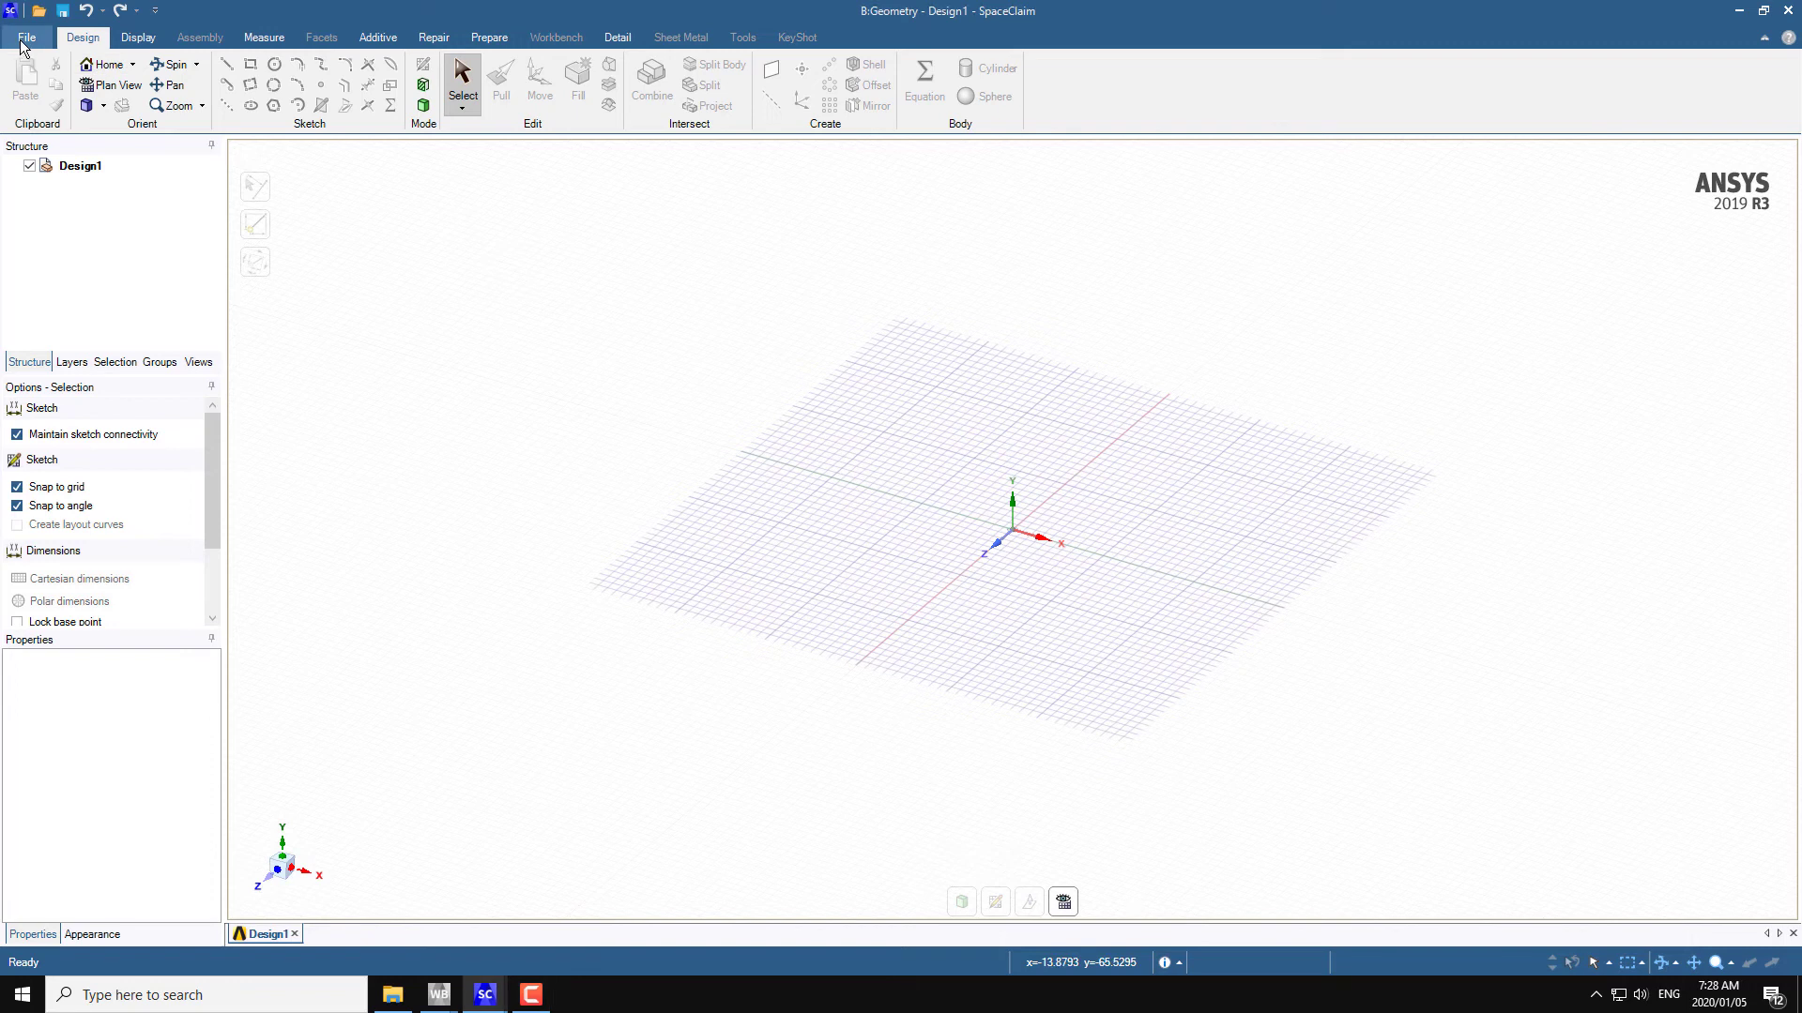
# - Open the unit options for this document and choose the Metric type with length in Millimeters
pyautogui.click(19, 42)
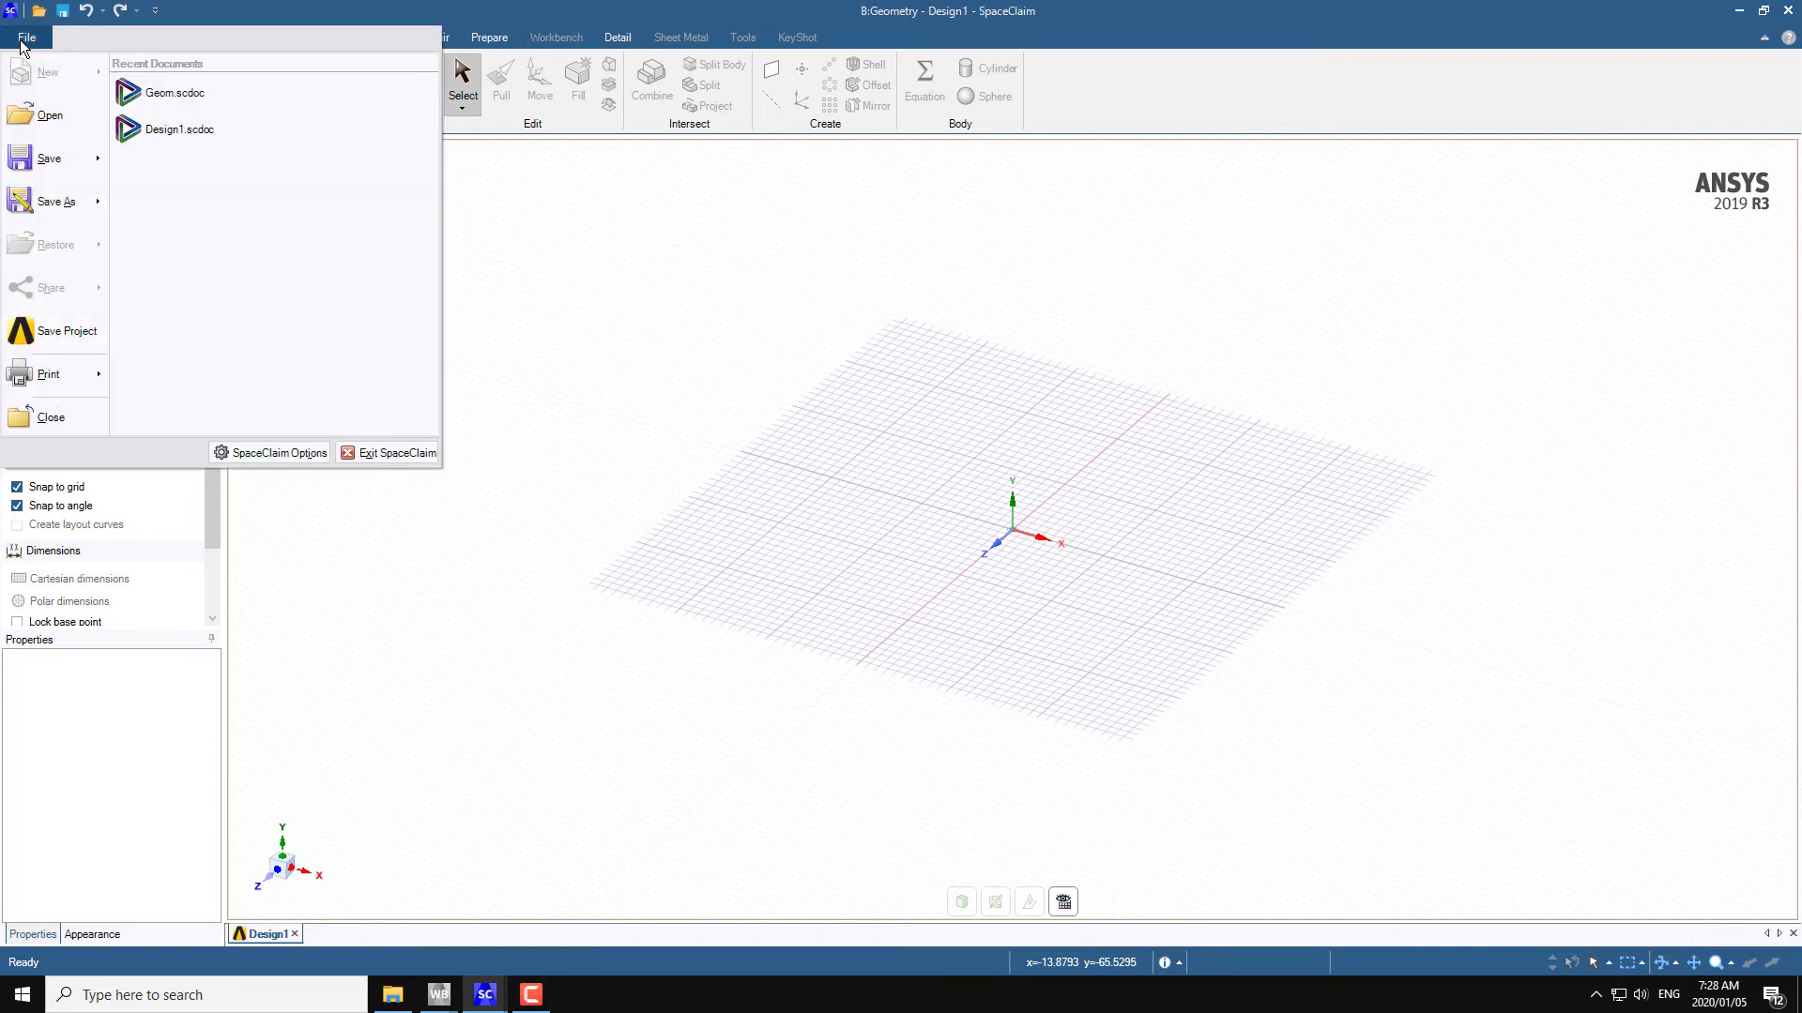
pyautogui.click(263, 453)
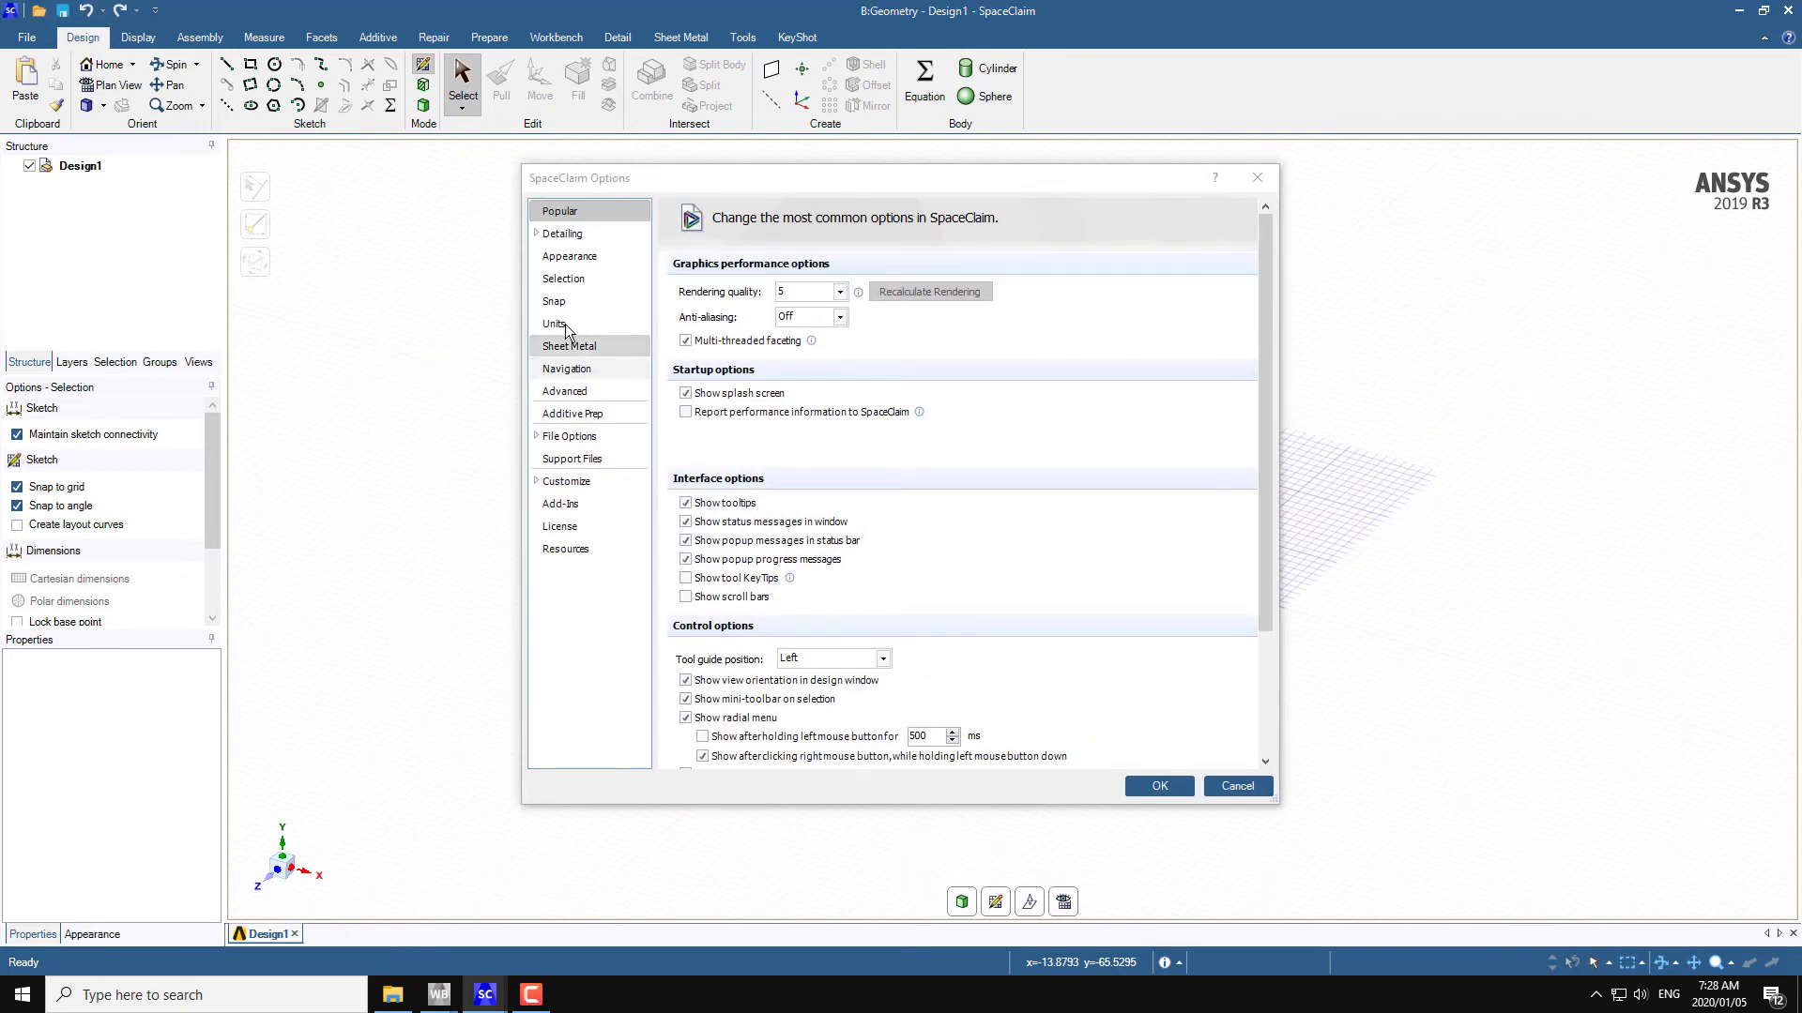
pyautogui.click(555, 324)
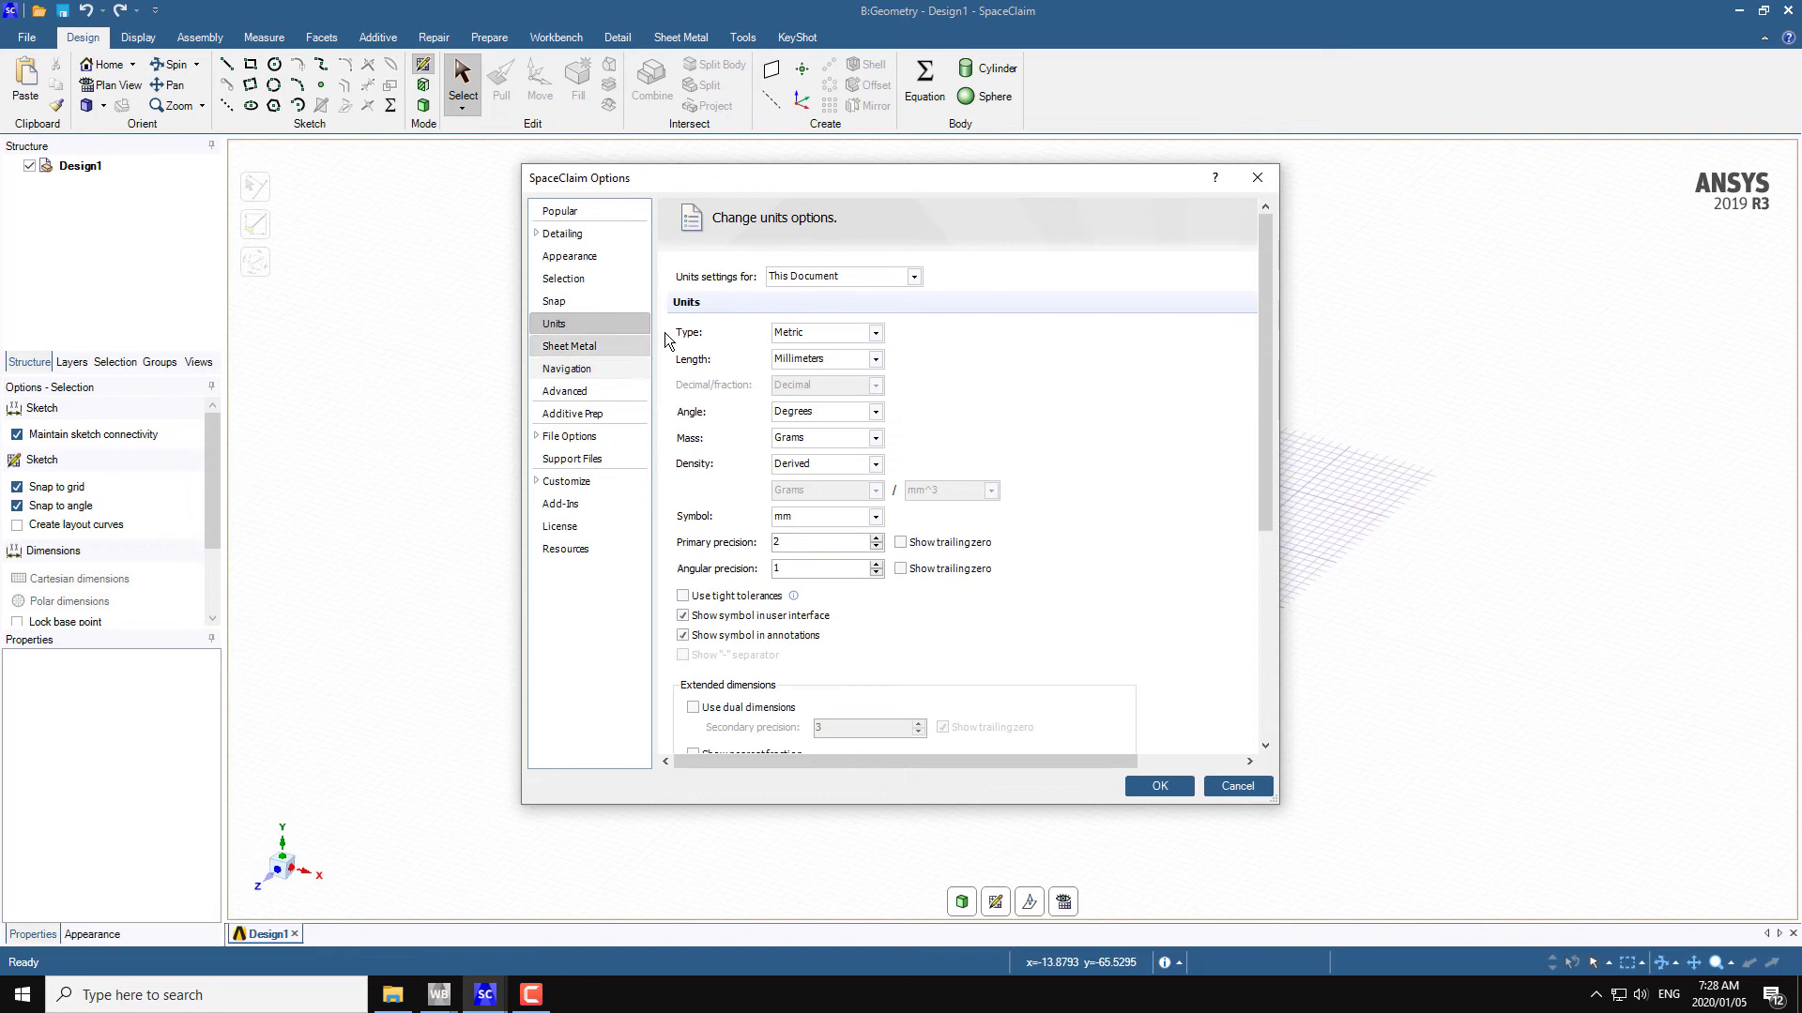
pyautogui.click(837, 336)
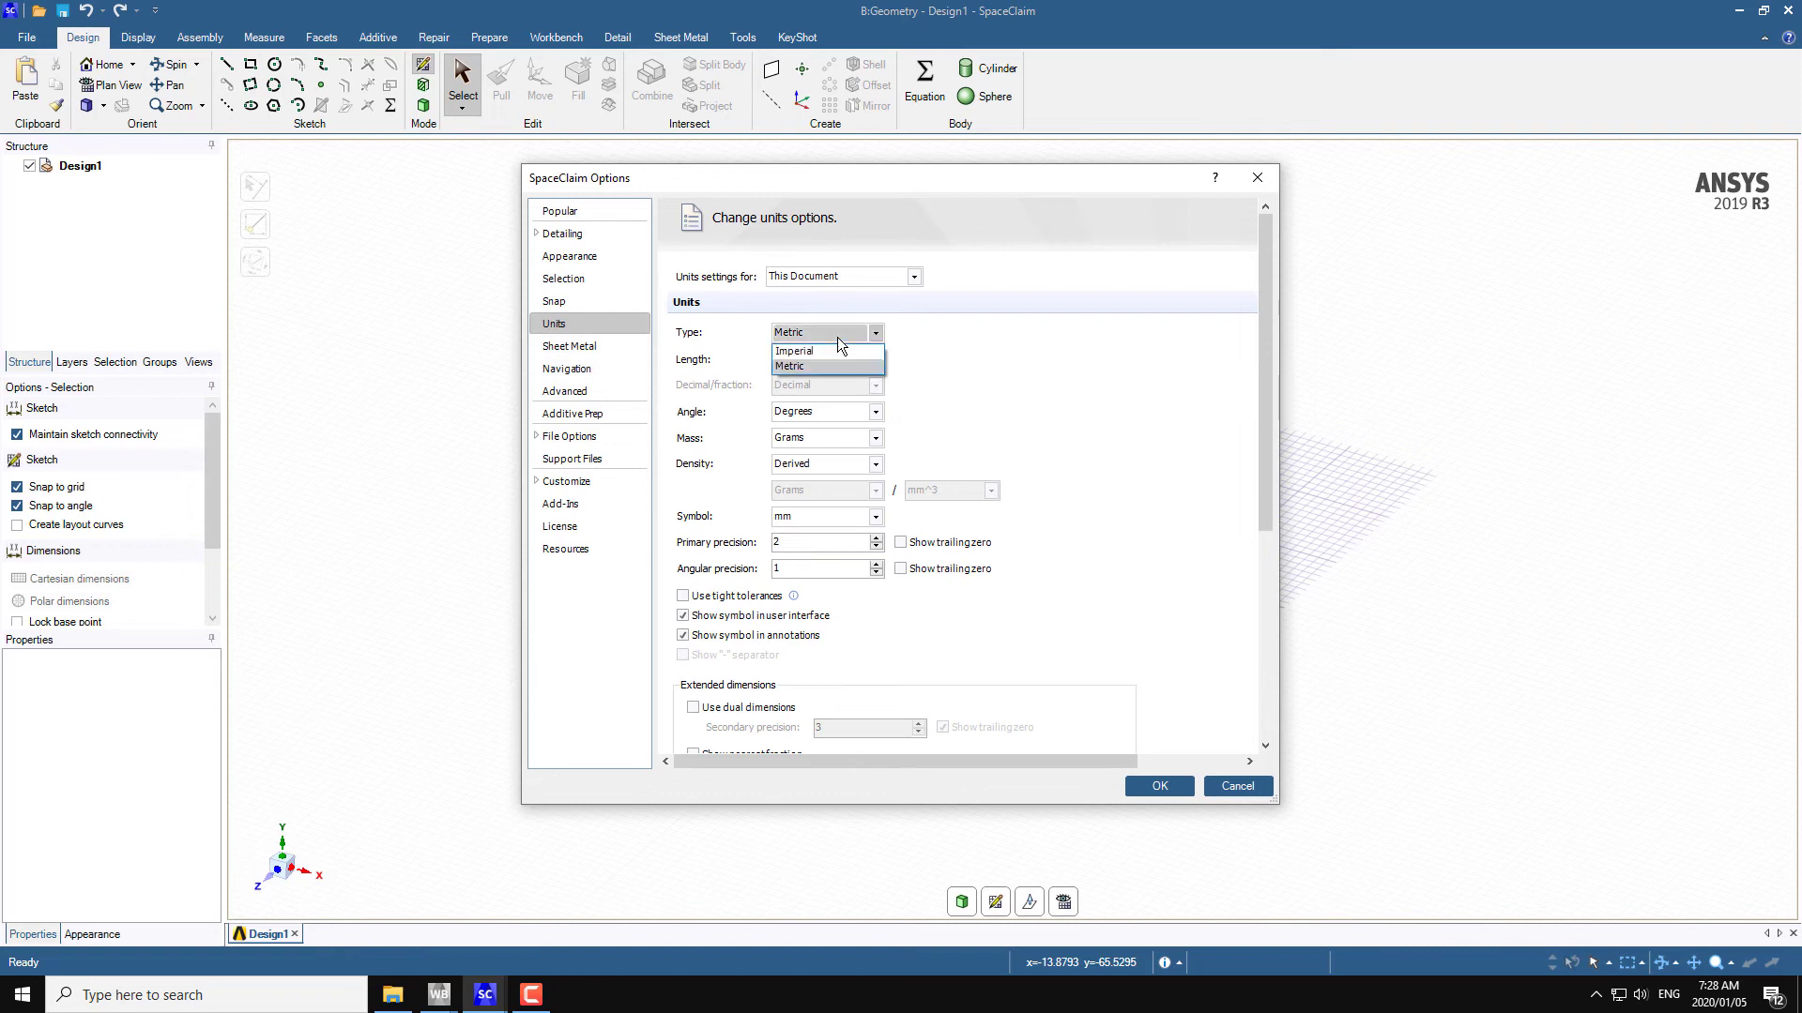
pyautogui.click(793, 366)
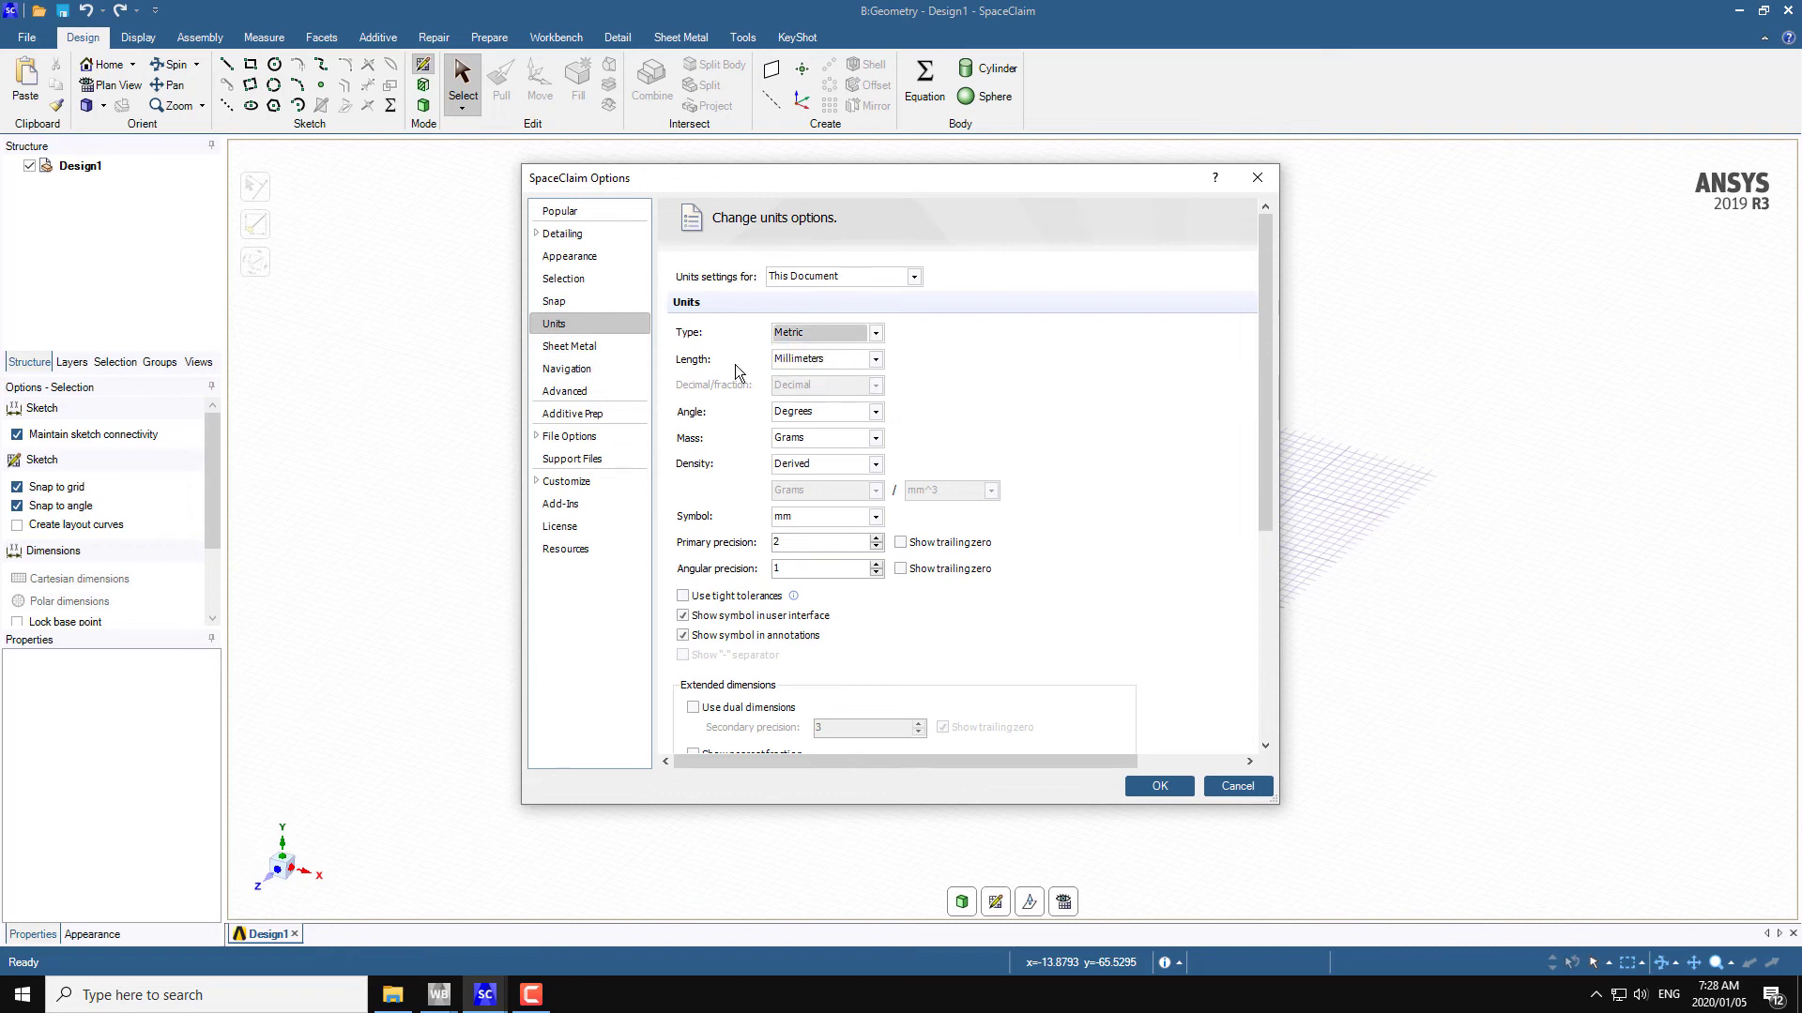
pyautogui.click(852, 366)
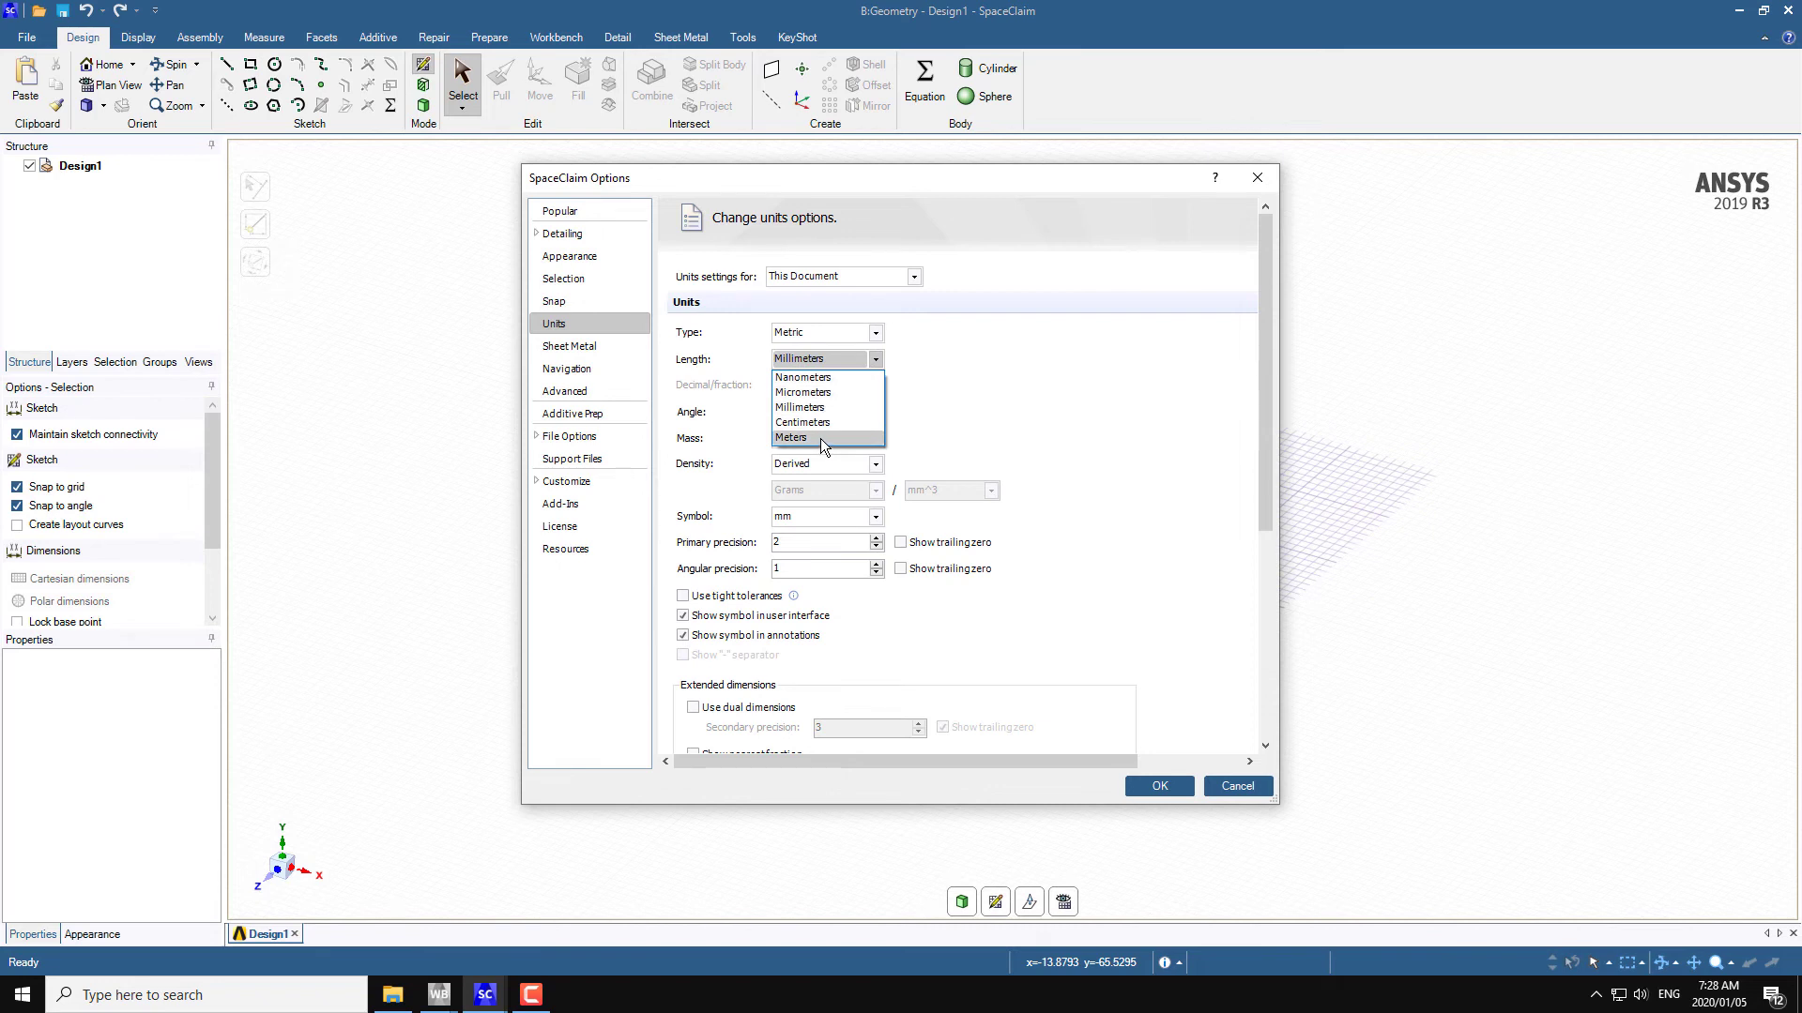
pyautogui.click(799, 408)
pyautogui.click(841, 411)
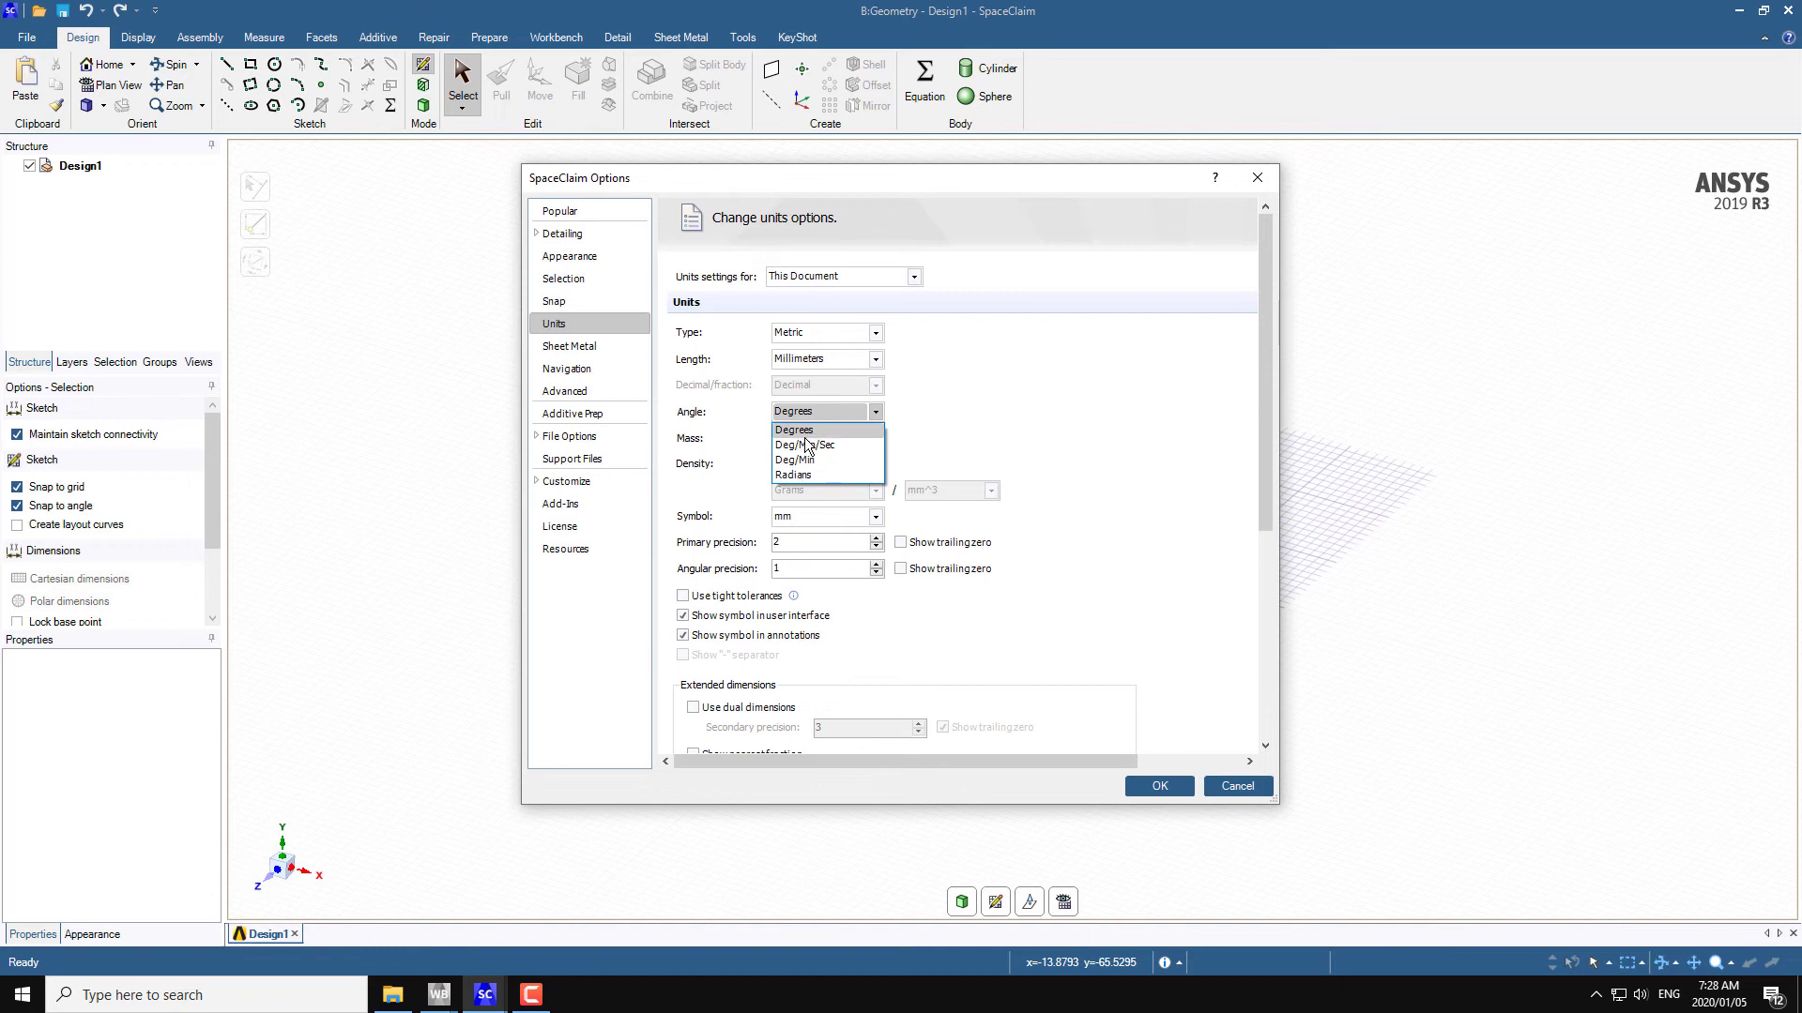
pyautogui.click(918, 423)
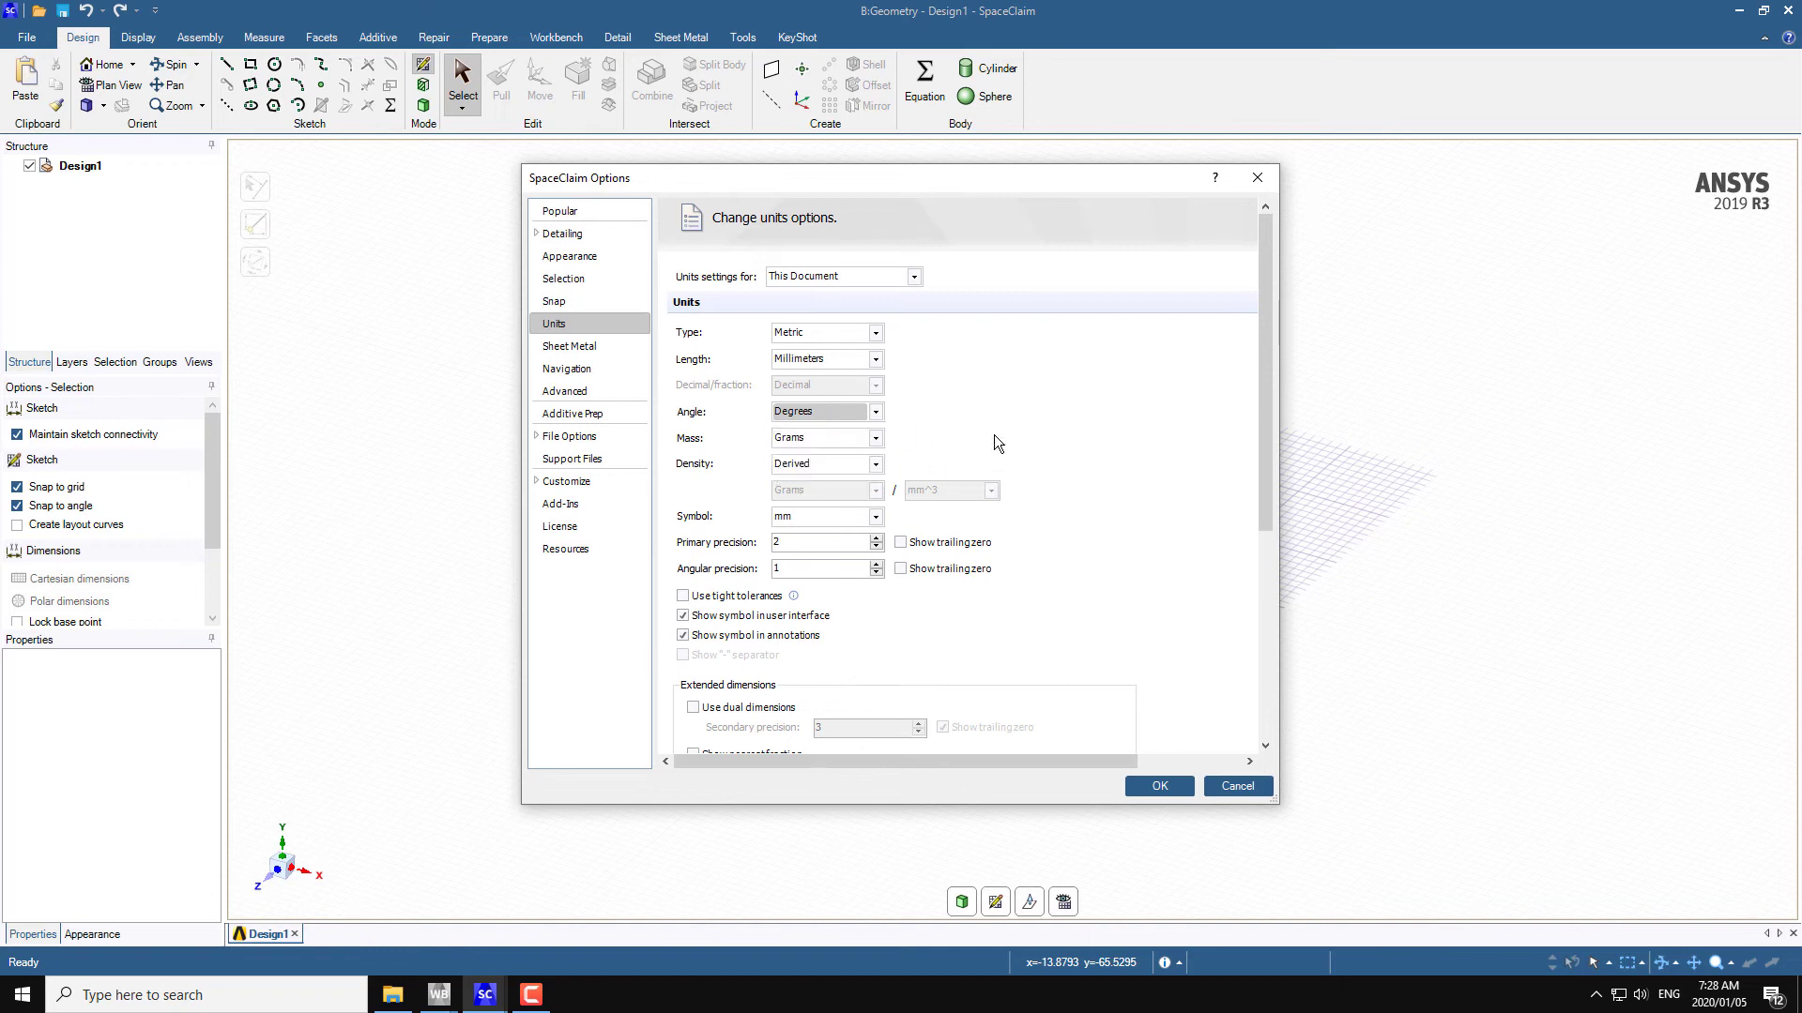
# - Set the document's length unit to Meters and apply the options
pyautogui.scroll(-3, 992, 426)
pyautogui.scroll(1, 993, 426)
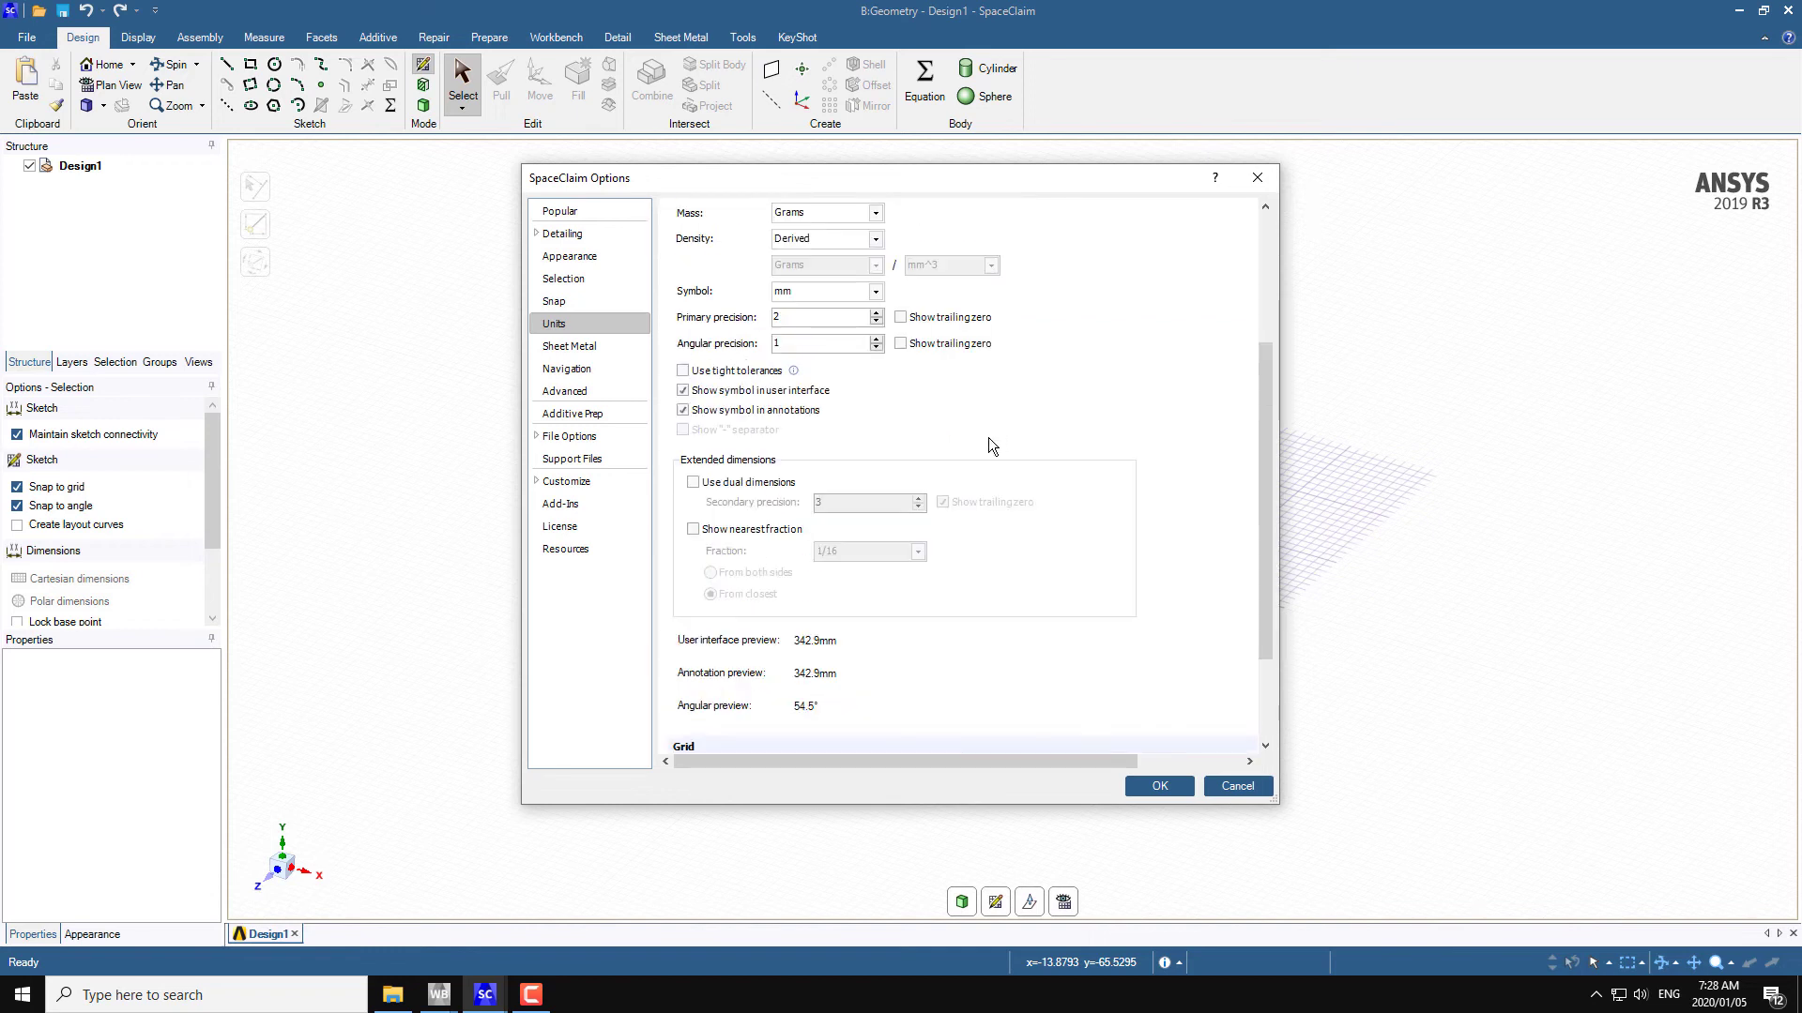
pyautogui.scroll(-2, 993, 504)
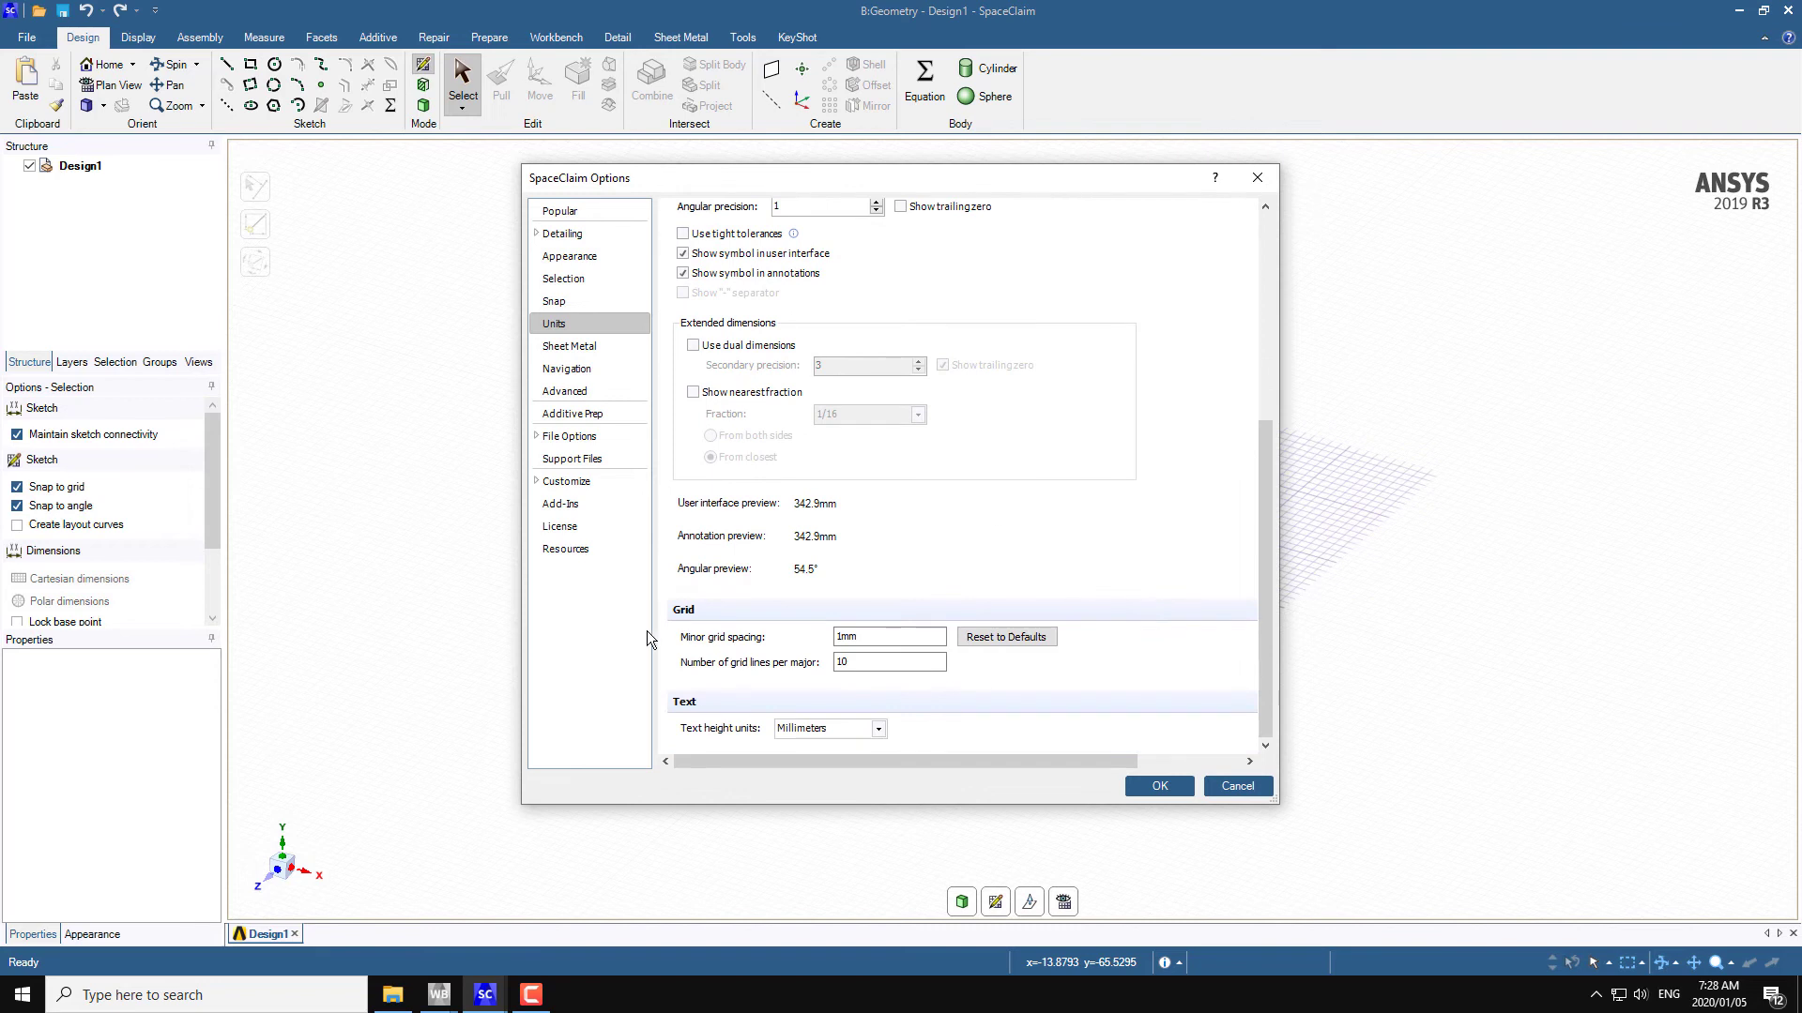
pyautogui.moveTo(982, 188); pyautogui.dragTo(471, 144)
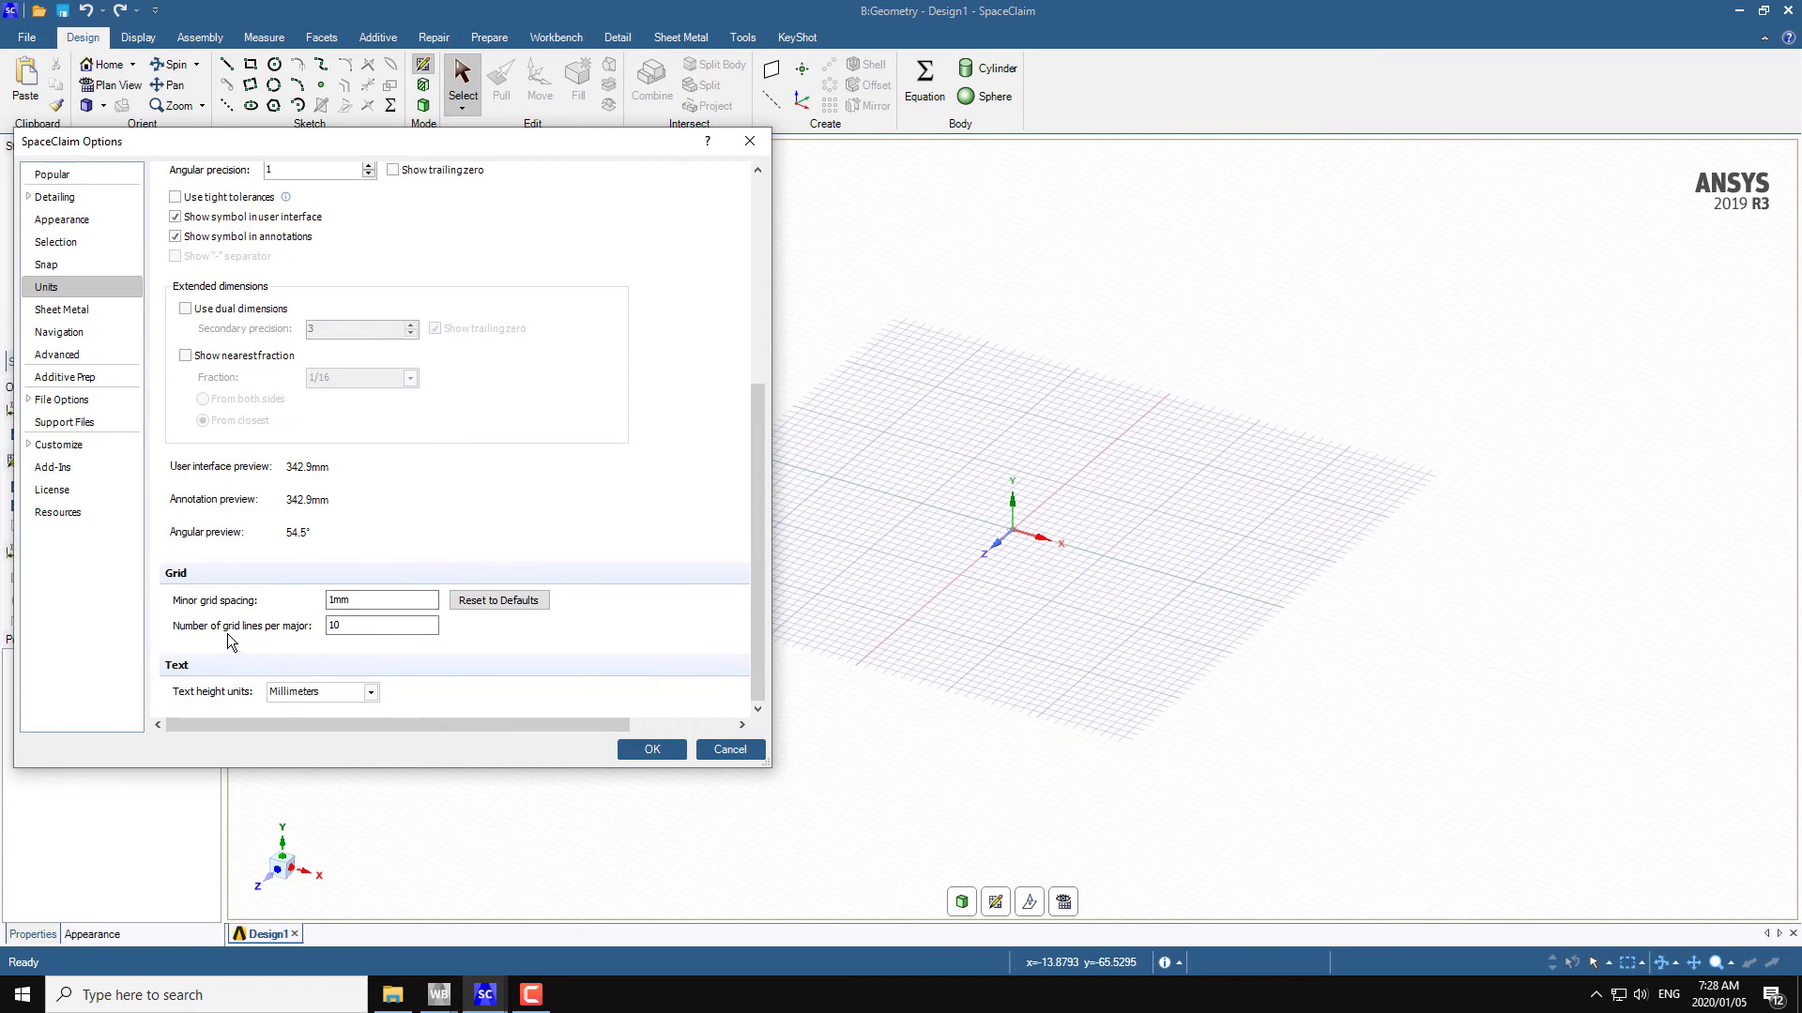
pyautogui.doubleClick(345, 626)
pyautogui.scroll(5, 694, 443)
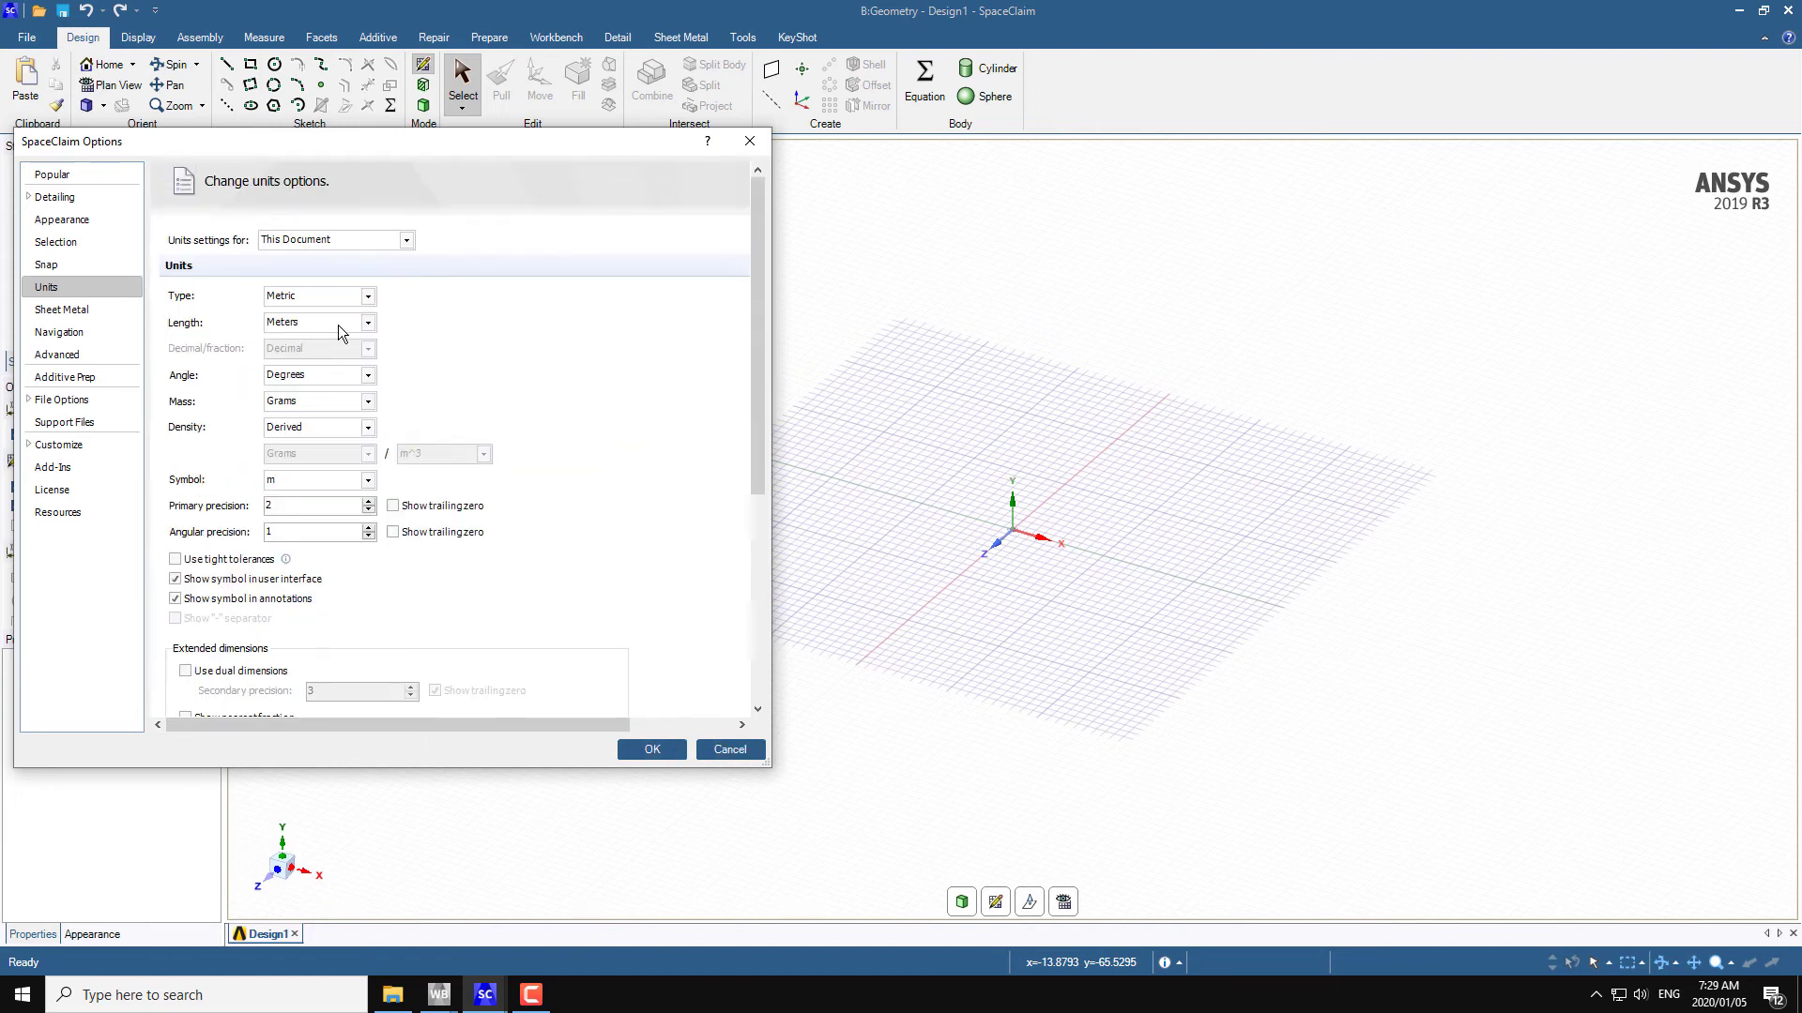
pyautogui.click(649, 748)
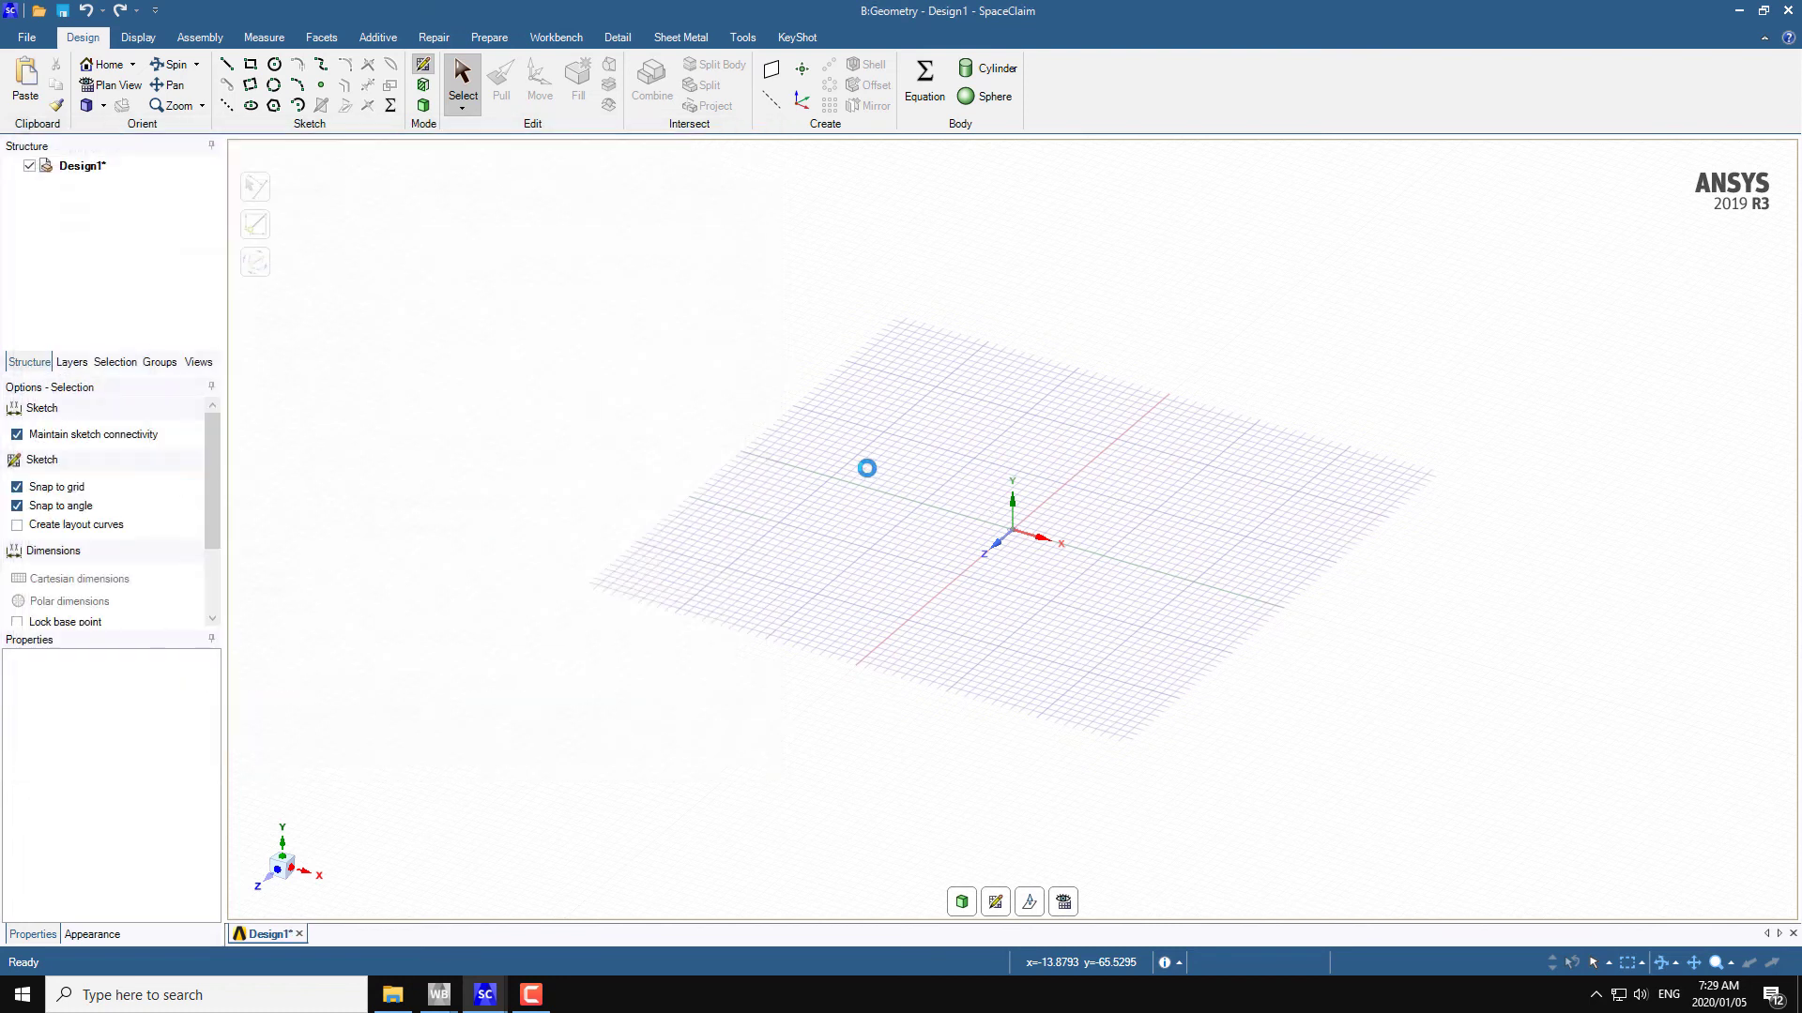
# - Start a new sketch on the XY plane through the origin and show it in plan view
pyautogui.moveTo(893, 510)
pyautogui.mouseDown(button='middle')
pyautogui.moveTo(909, 535)
pyautogui.moveTo(864, 515)
pyautogui.moveTo(997, 521)
pyautogui.moveTo(985, 422)
pyautogui.mouseUp(button='middle')
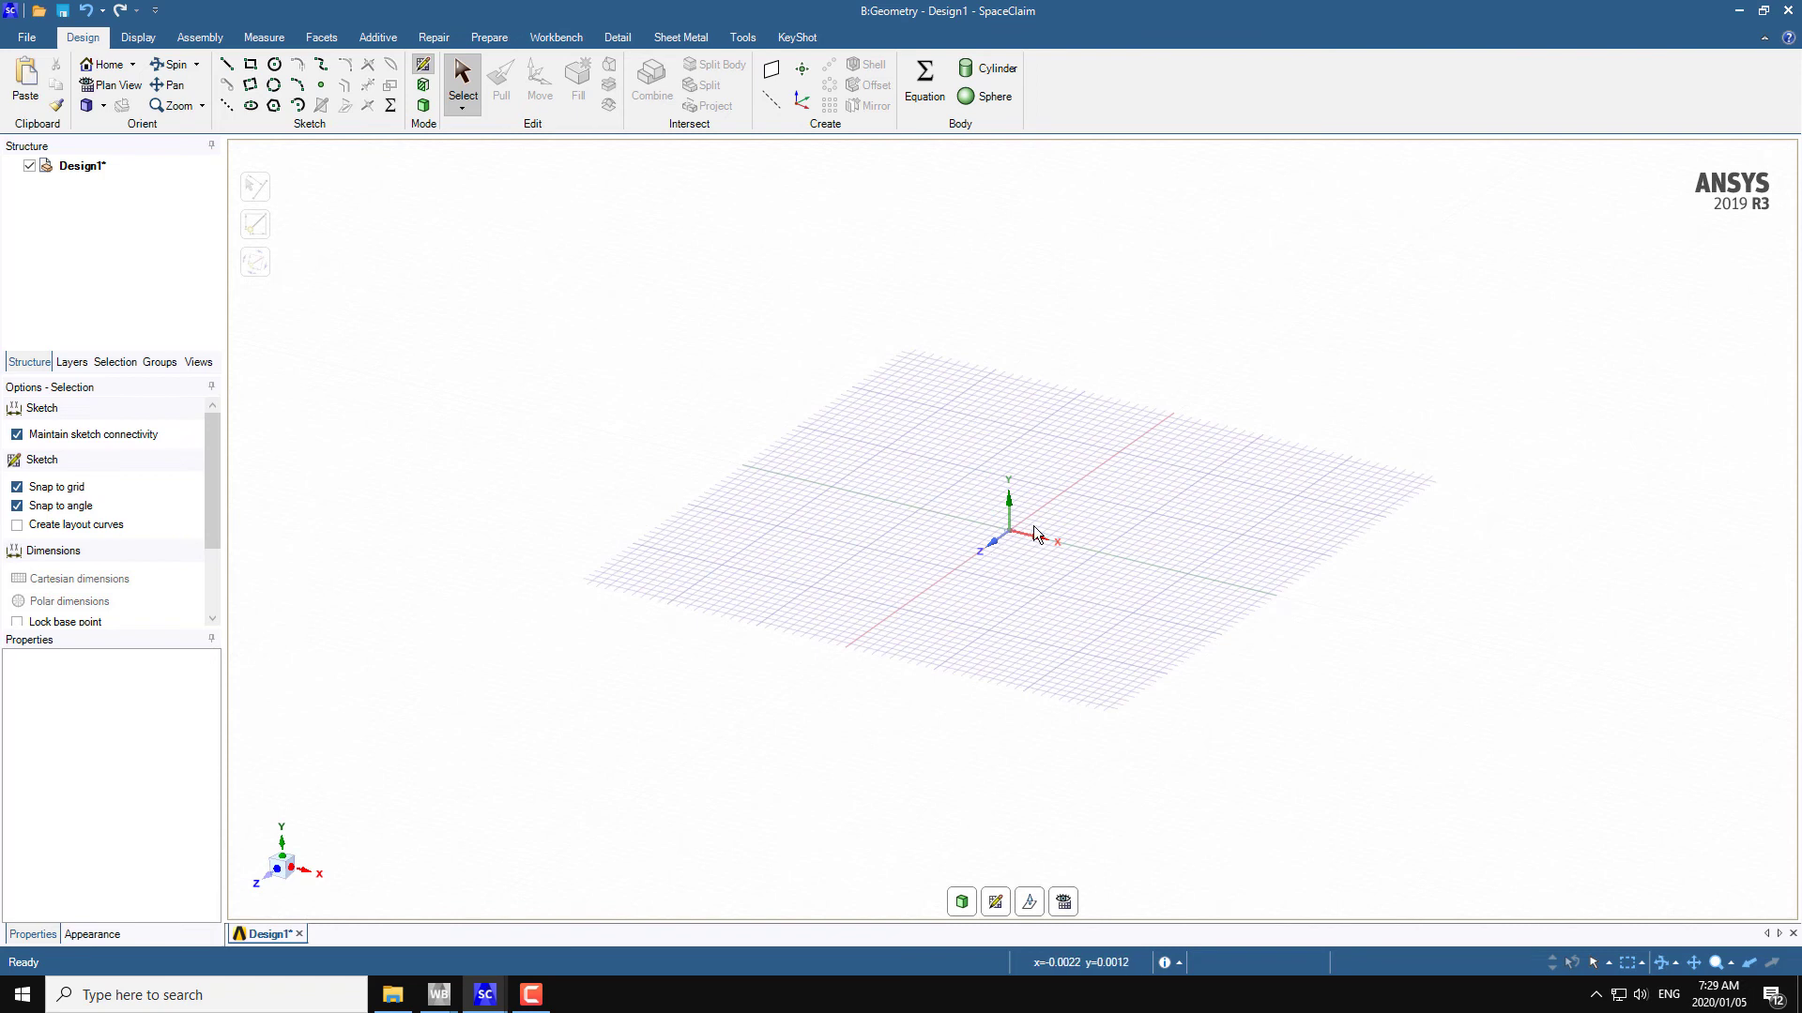
pyautogui.moveTo(726, 504)
pyautogui.mouseDown(button='middle')
pyautogui.moveTo(864, 535)
pyautogui.moveTo(730, 576)
pyautogui.moveTo(917, 470)
pyautogui.moveTo(792, 623)
pyautogui.moveTo(736, 497)
pyautogui.moveTo(959, 809)
pyautogui.mouseUp(button='middle')
pyautogui.click(996, 901)
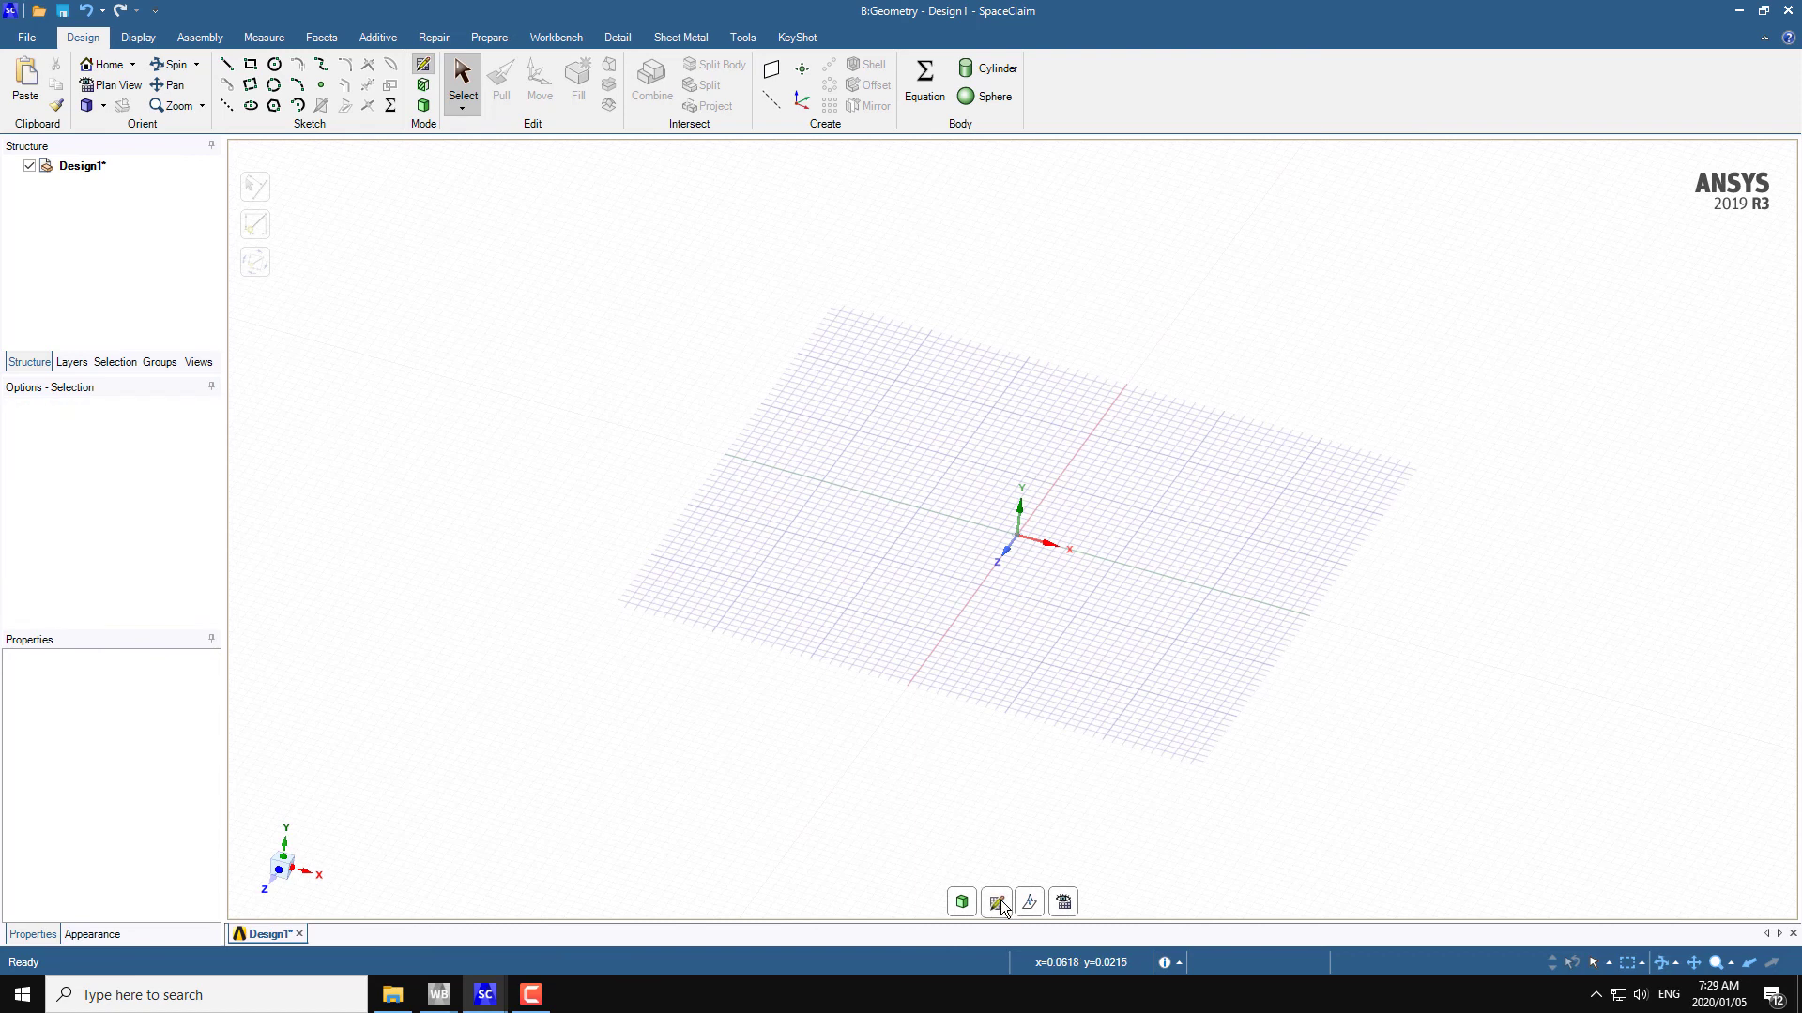
pyautogui.click(1024, 519)
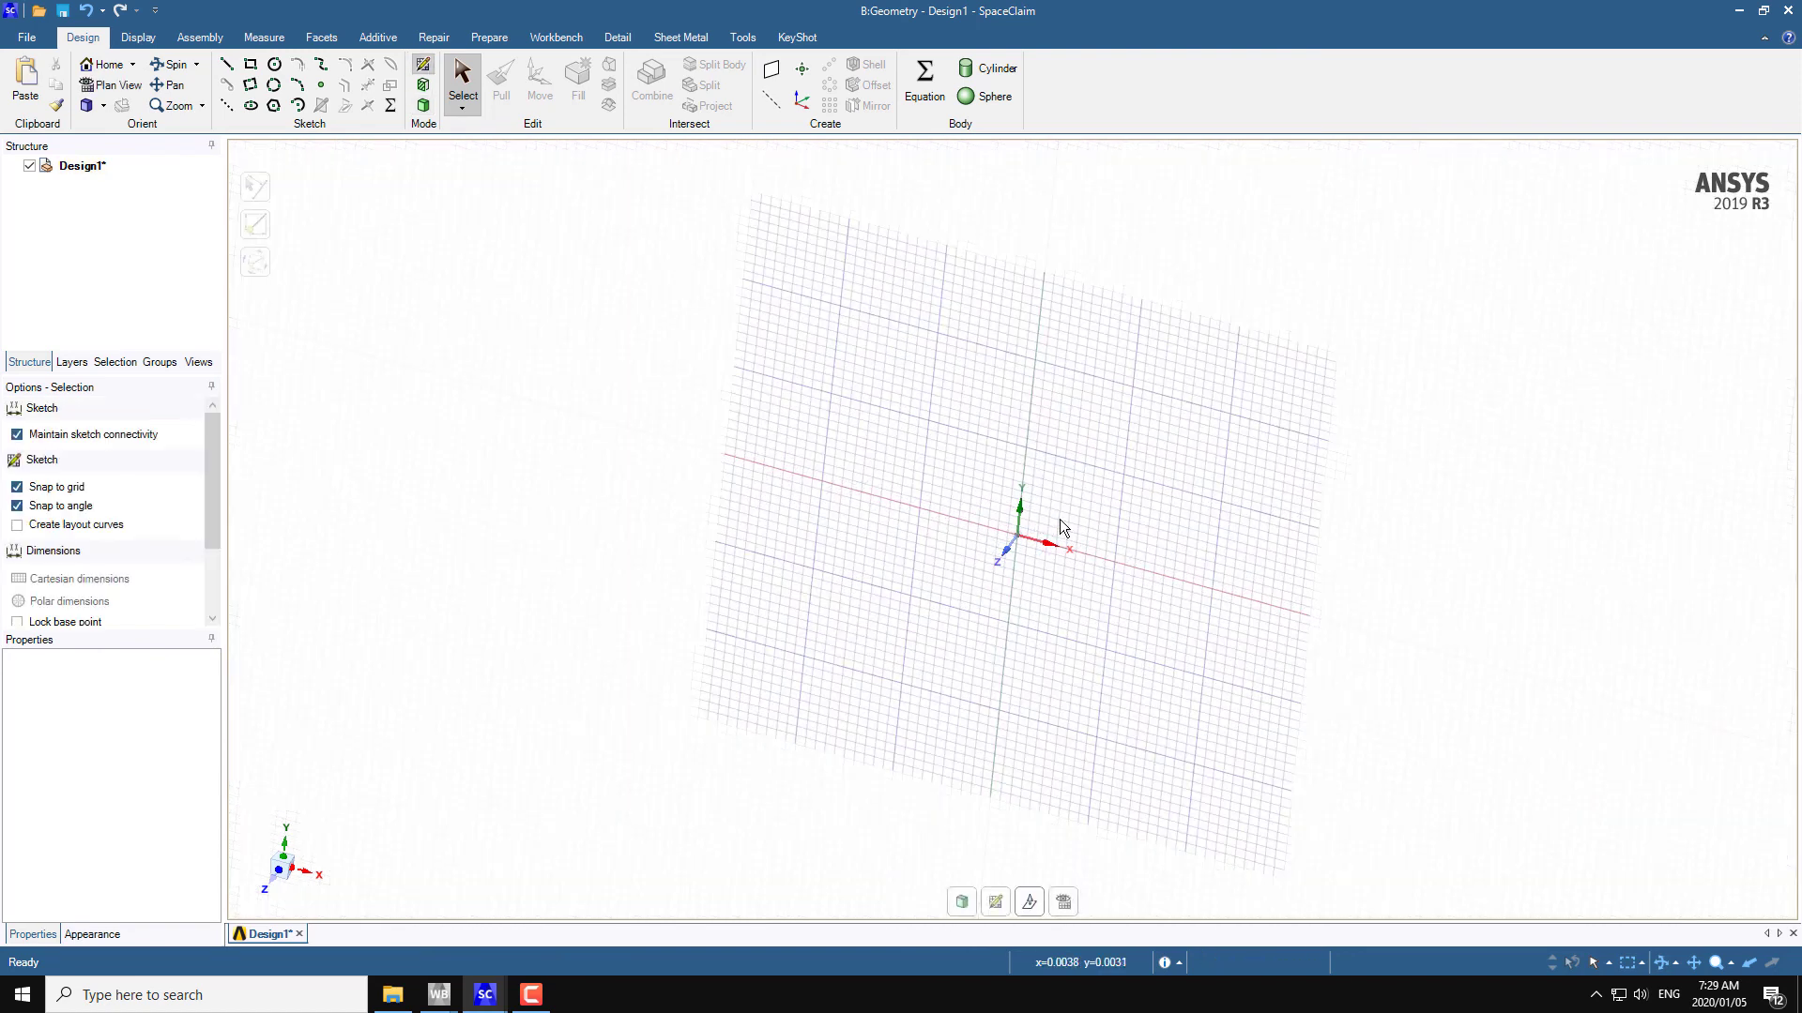
pyautogui.moveTo(1036, 509)
pyautogui.mouseDown(button='middle')
pyautogui.moveTo(857, 491)
pyautogui.moveTo(1084, 931)
pyautogui.mouseUp(button='middle')
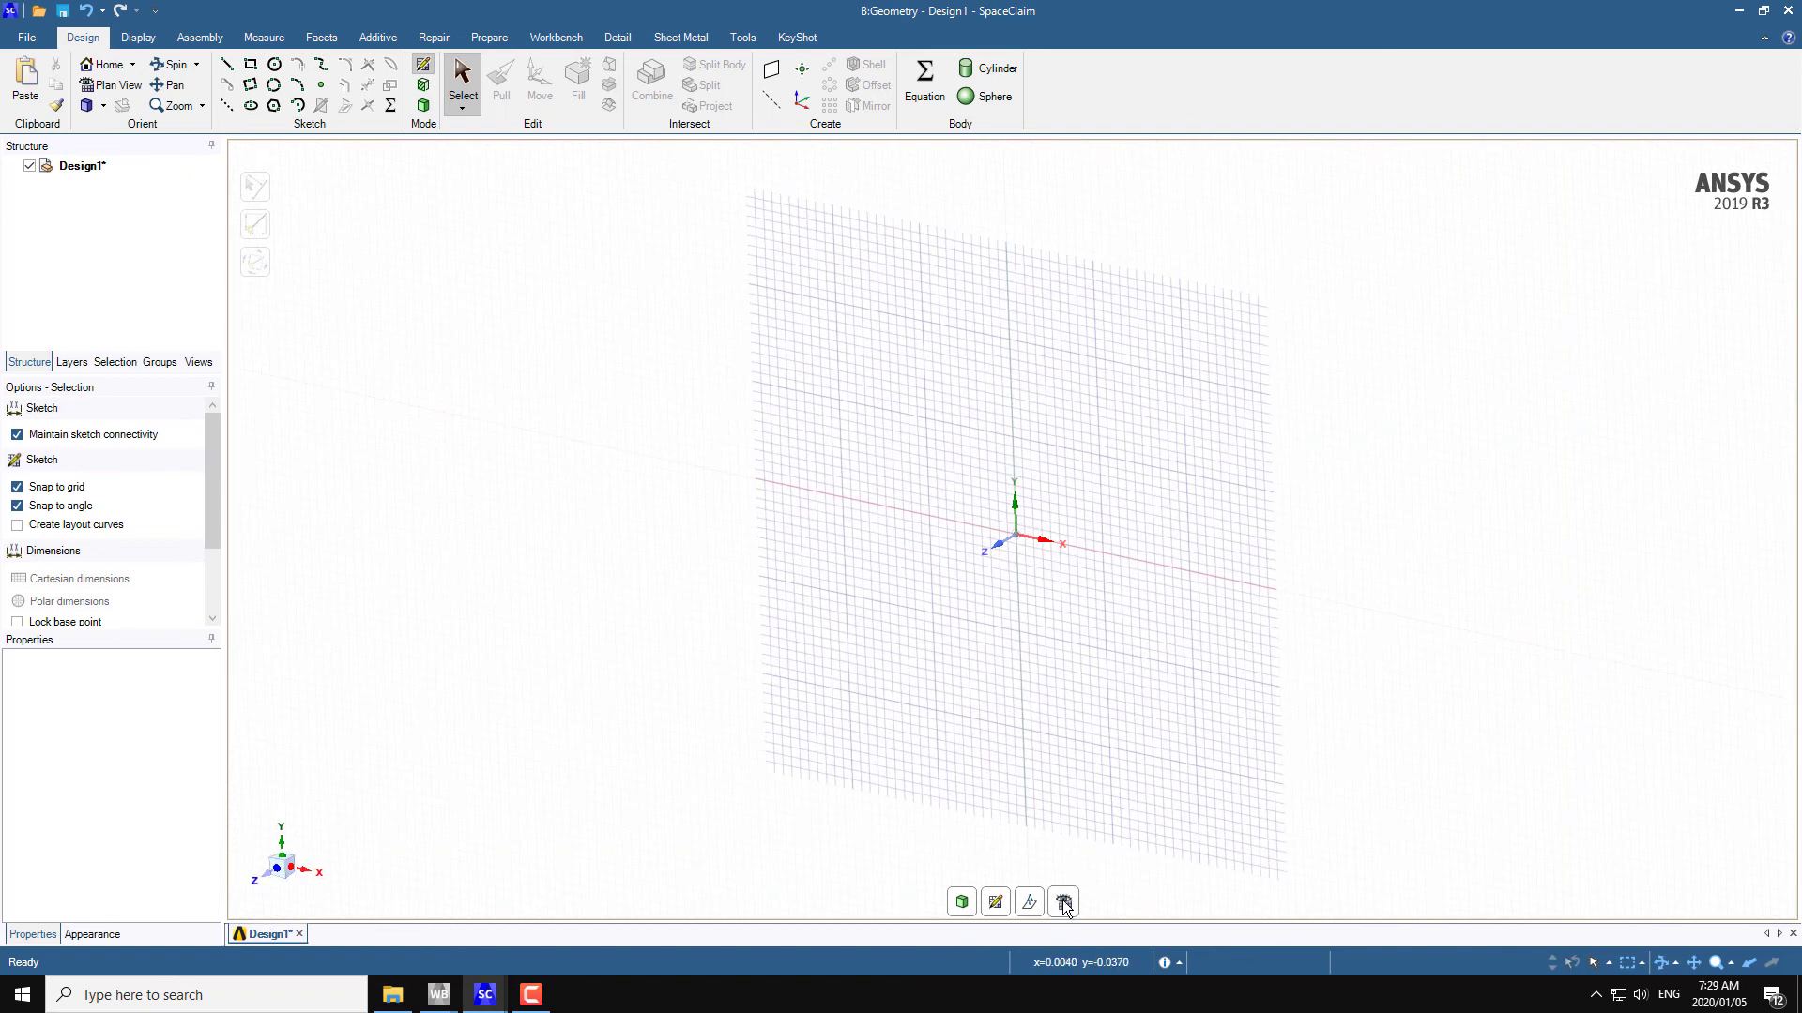
pyautogui.click(1065, 903)
pyautogui.scroll(5, 1004, 527)
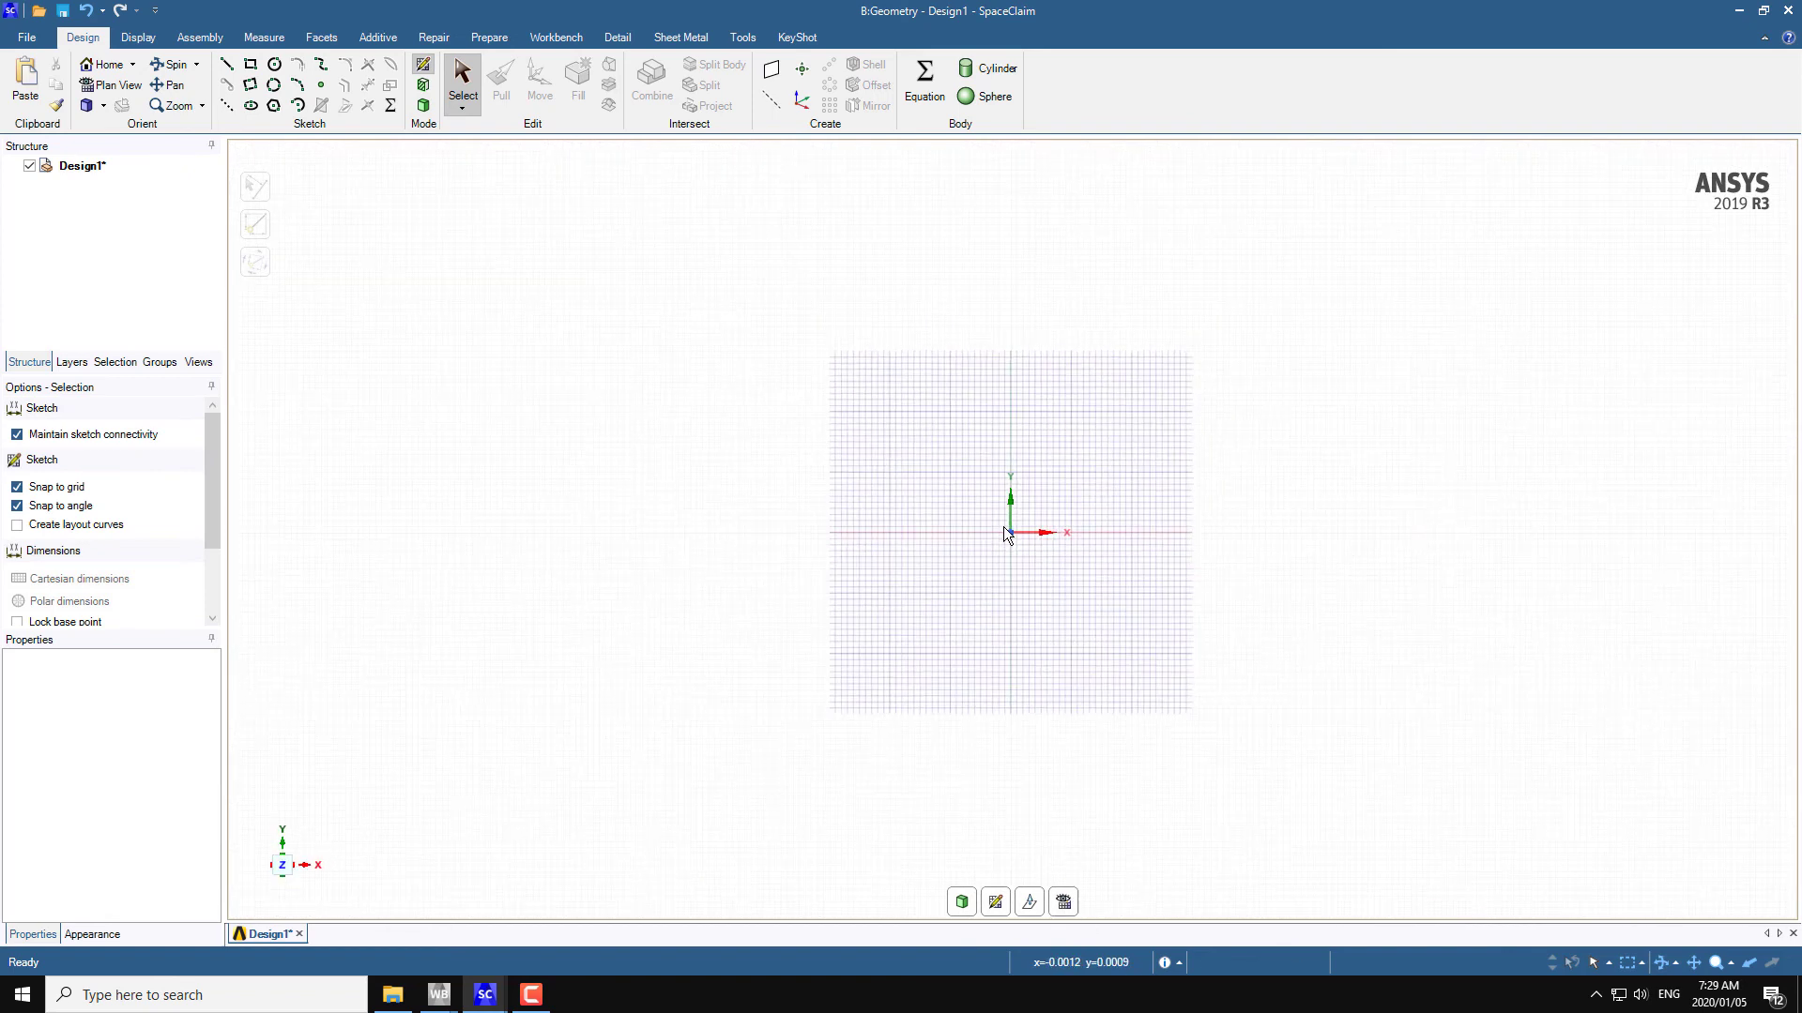
pyautogui.scroll(-3, 998, 572)
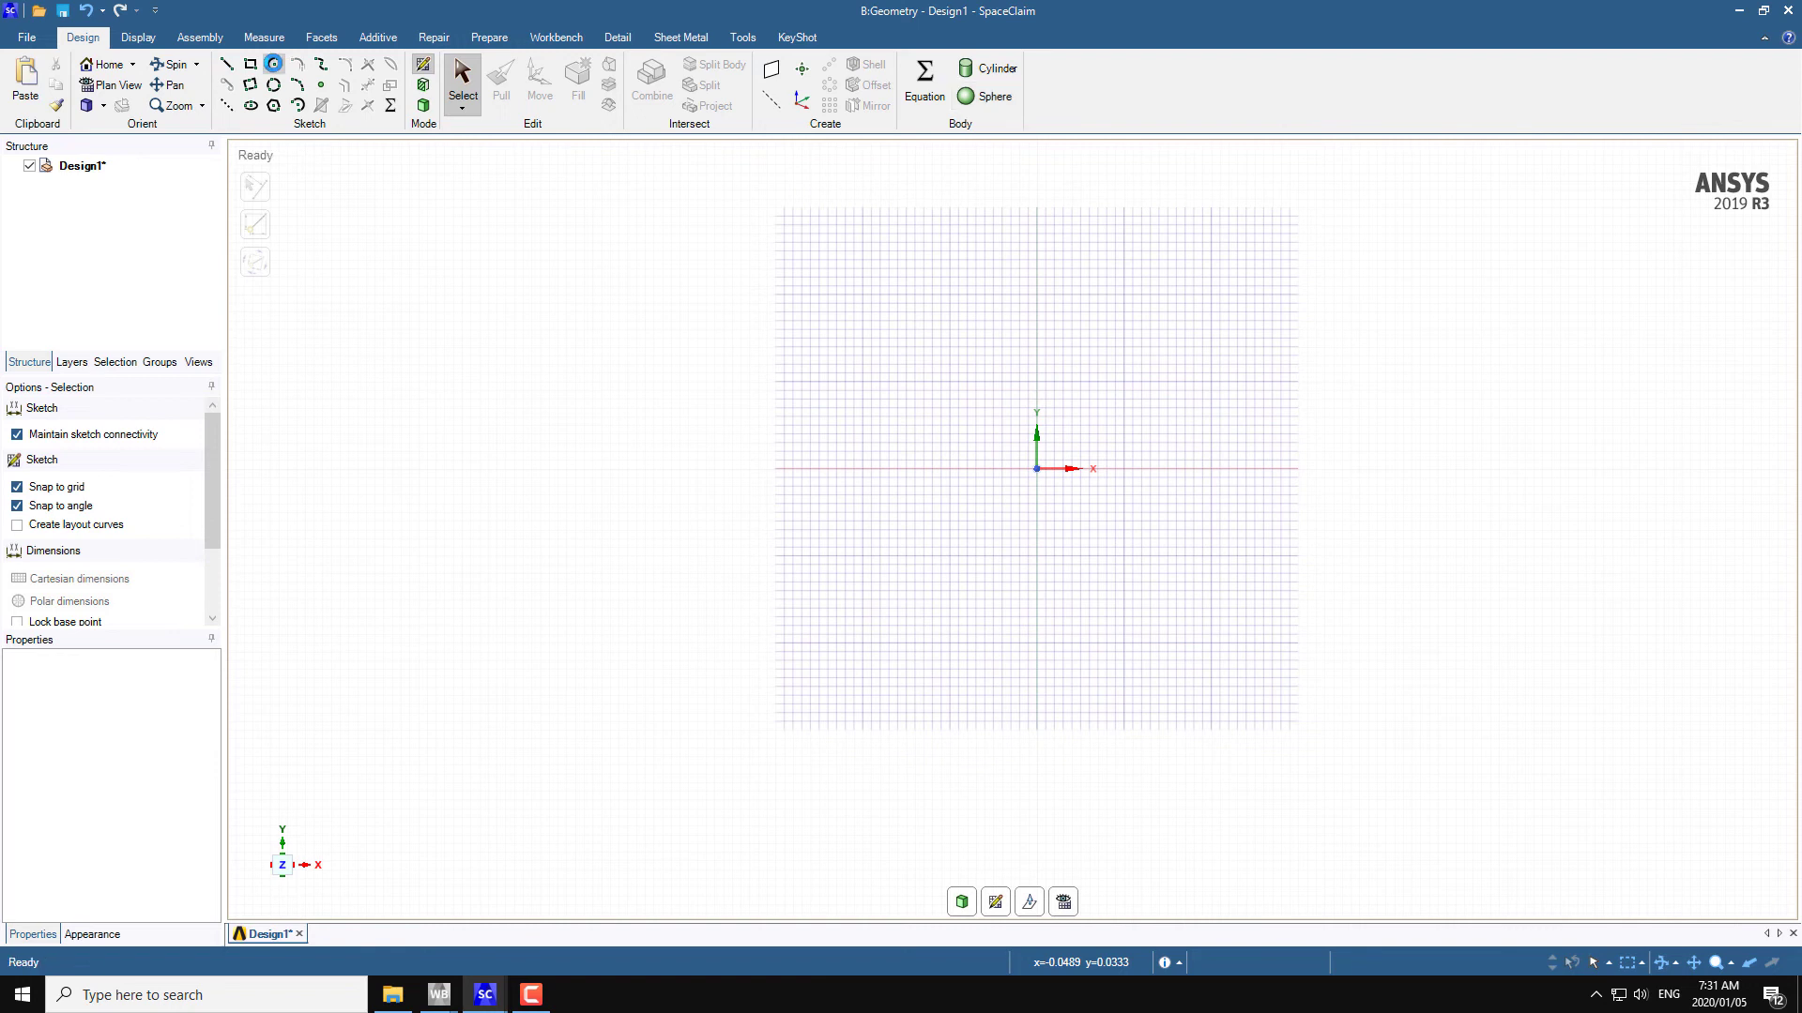
# - Sketch a circle about 0.05 m in diameter centred on the origin
pyautogui.click(273, 64)
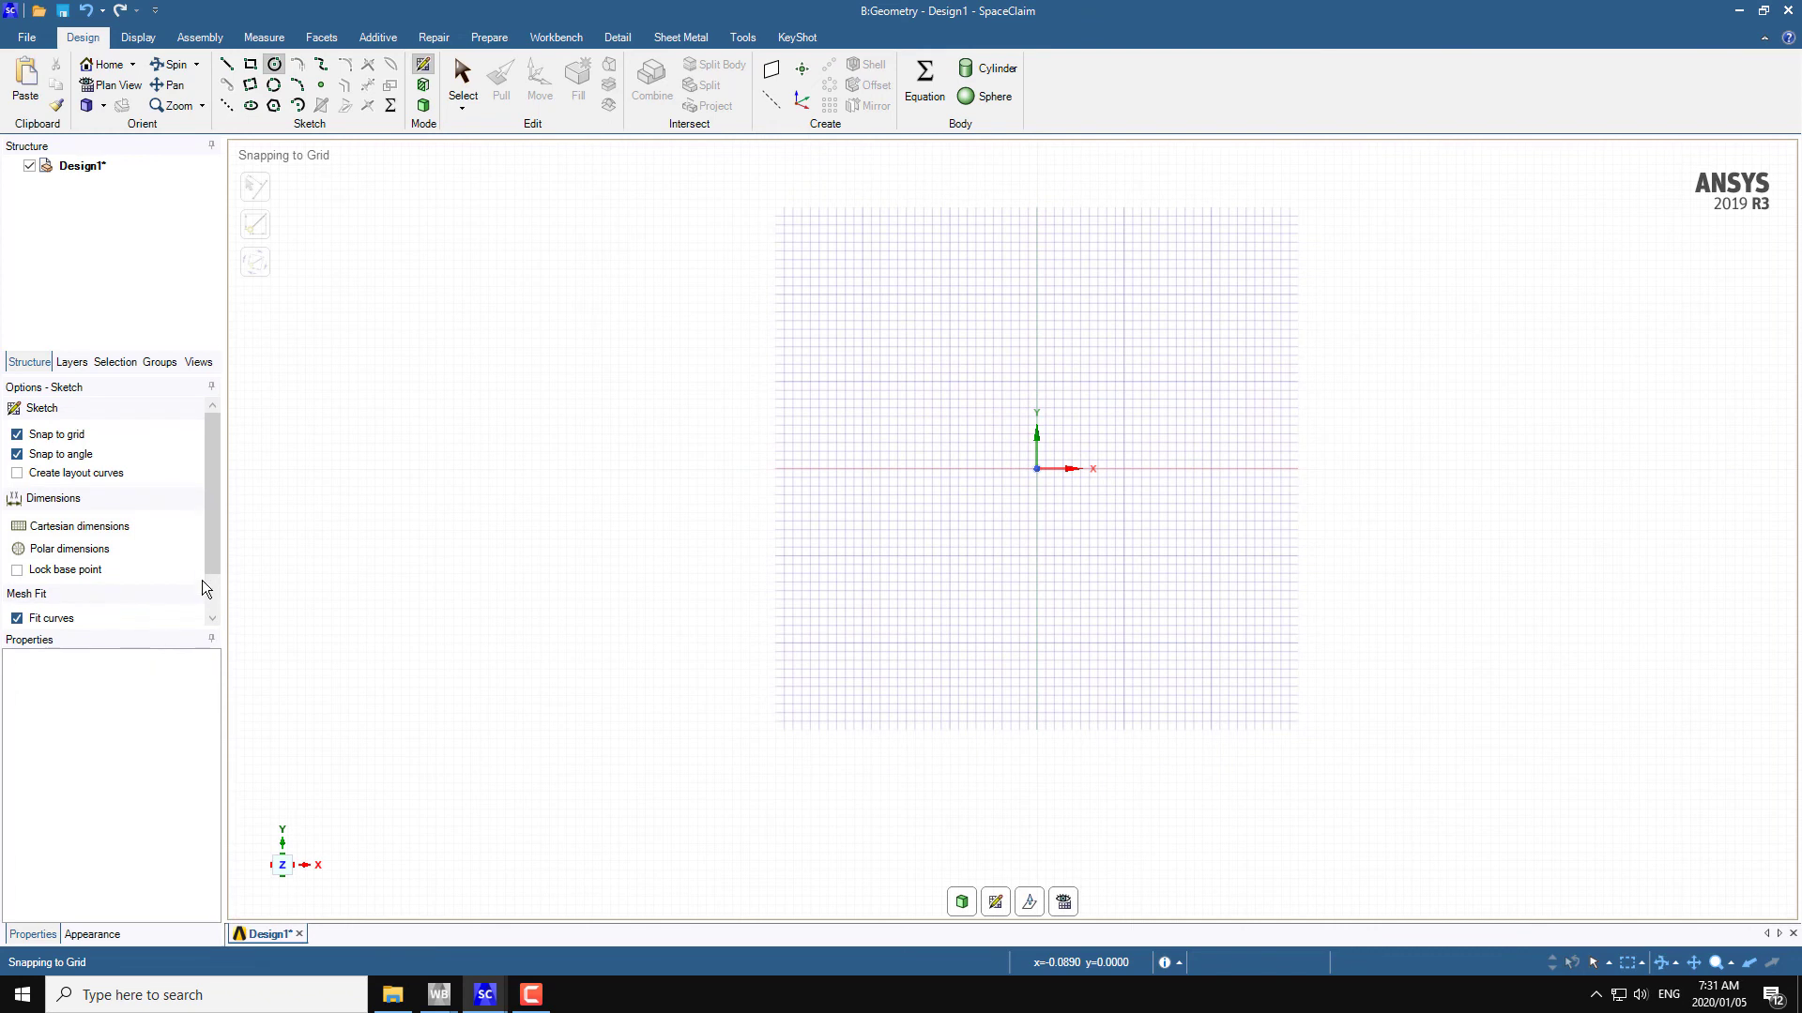
pyautogui.moveTo(224, 551); pyautogui.dragTo(229, 551)
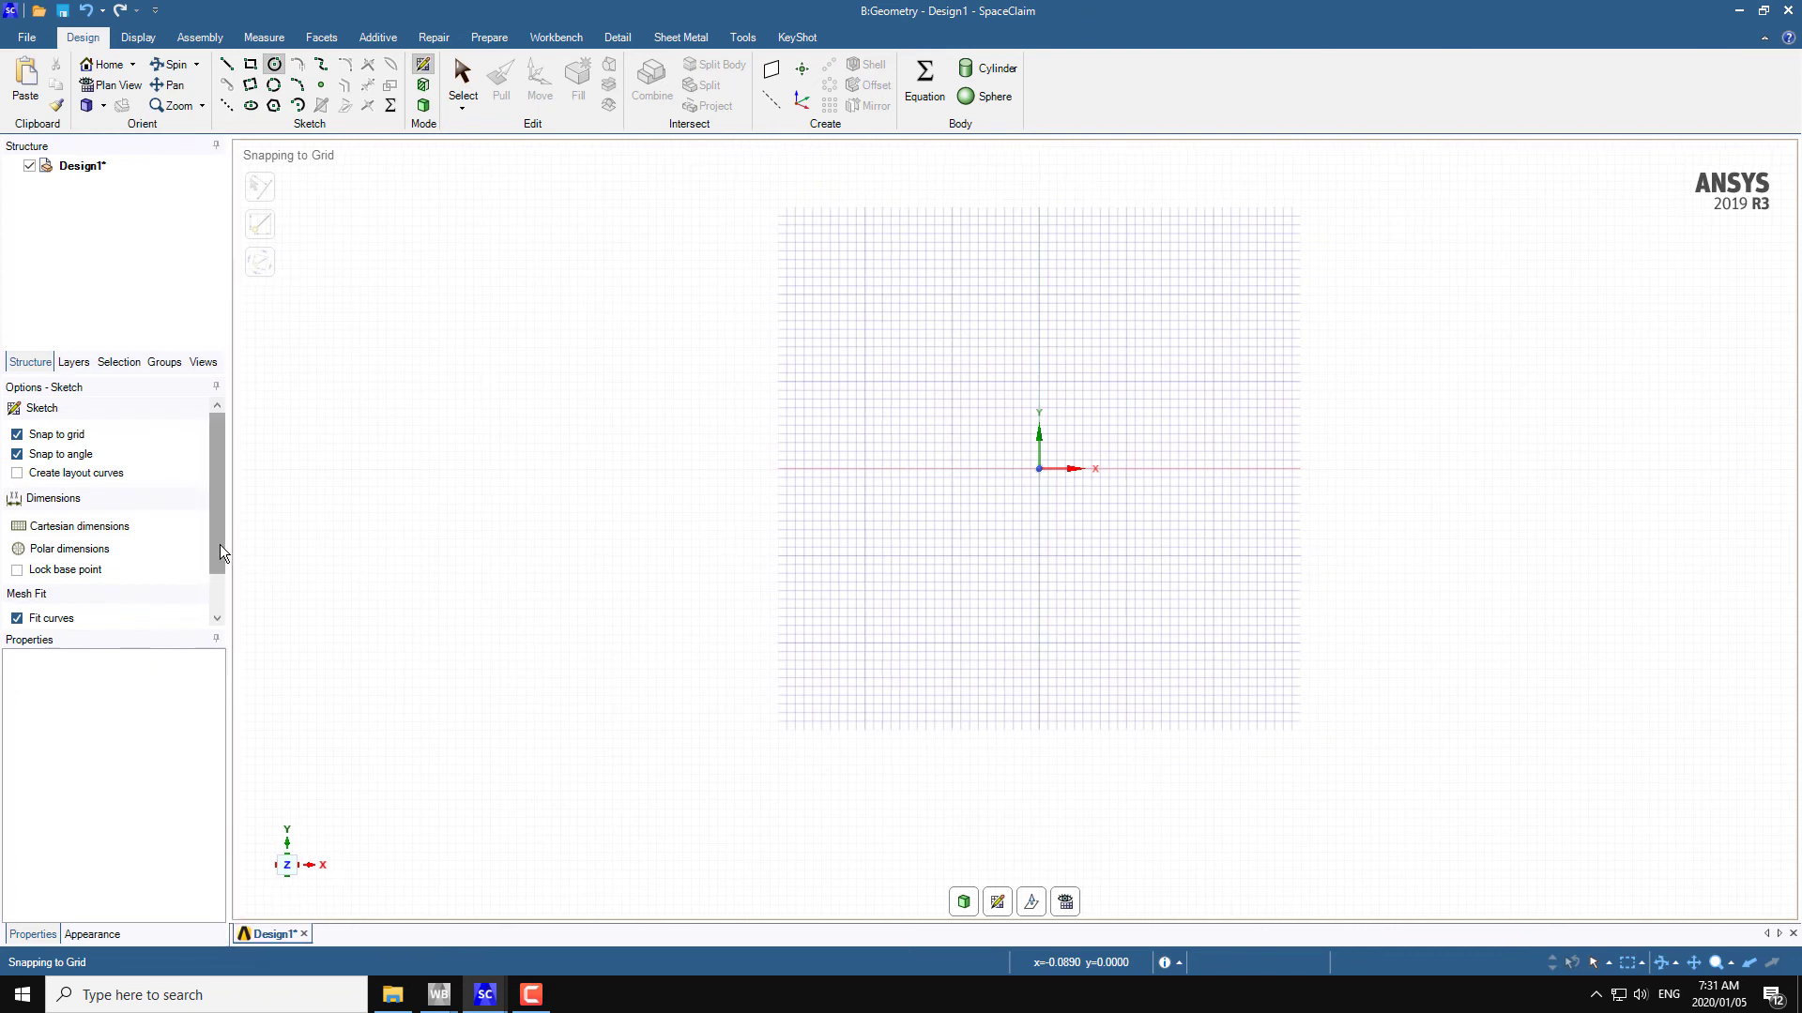
pyautogui.click(14, 464)
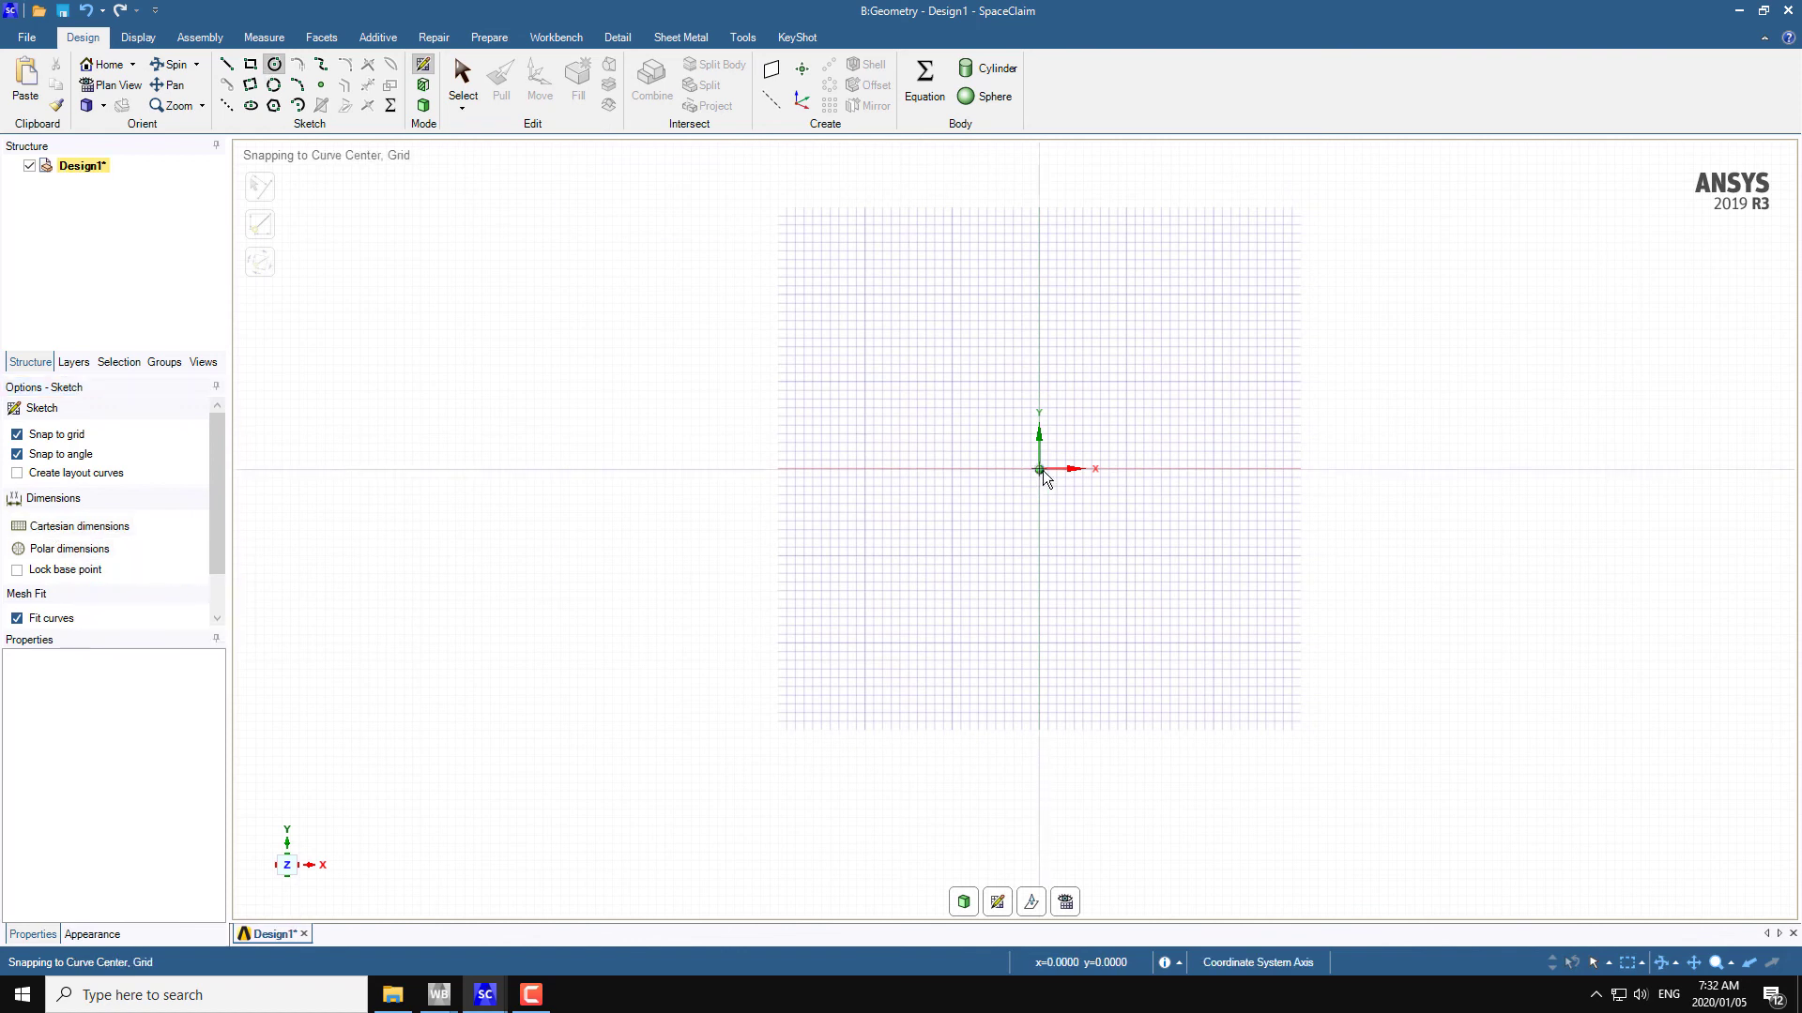
pyautogui.click(1004, 418)
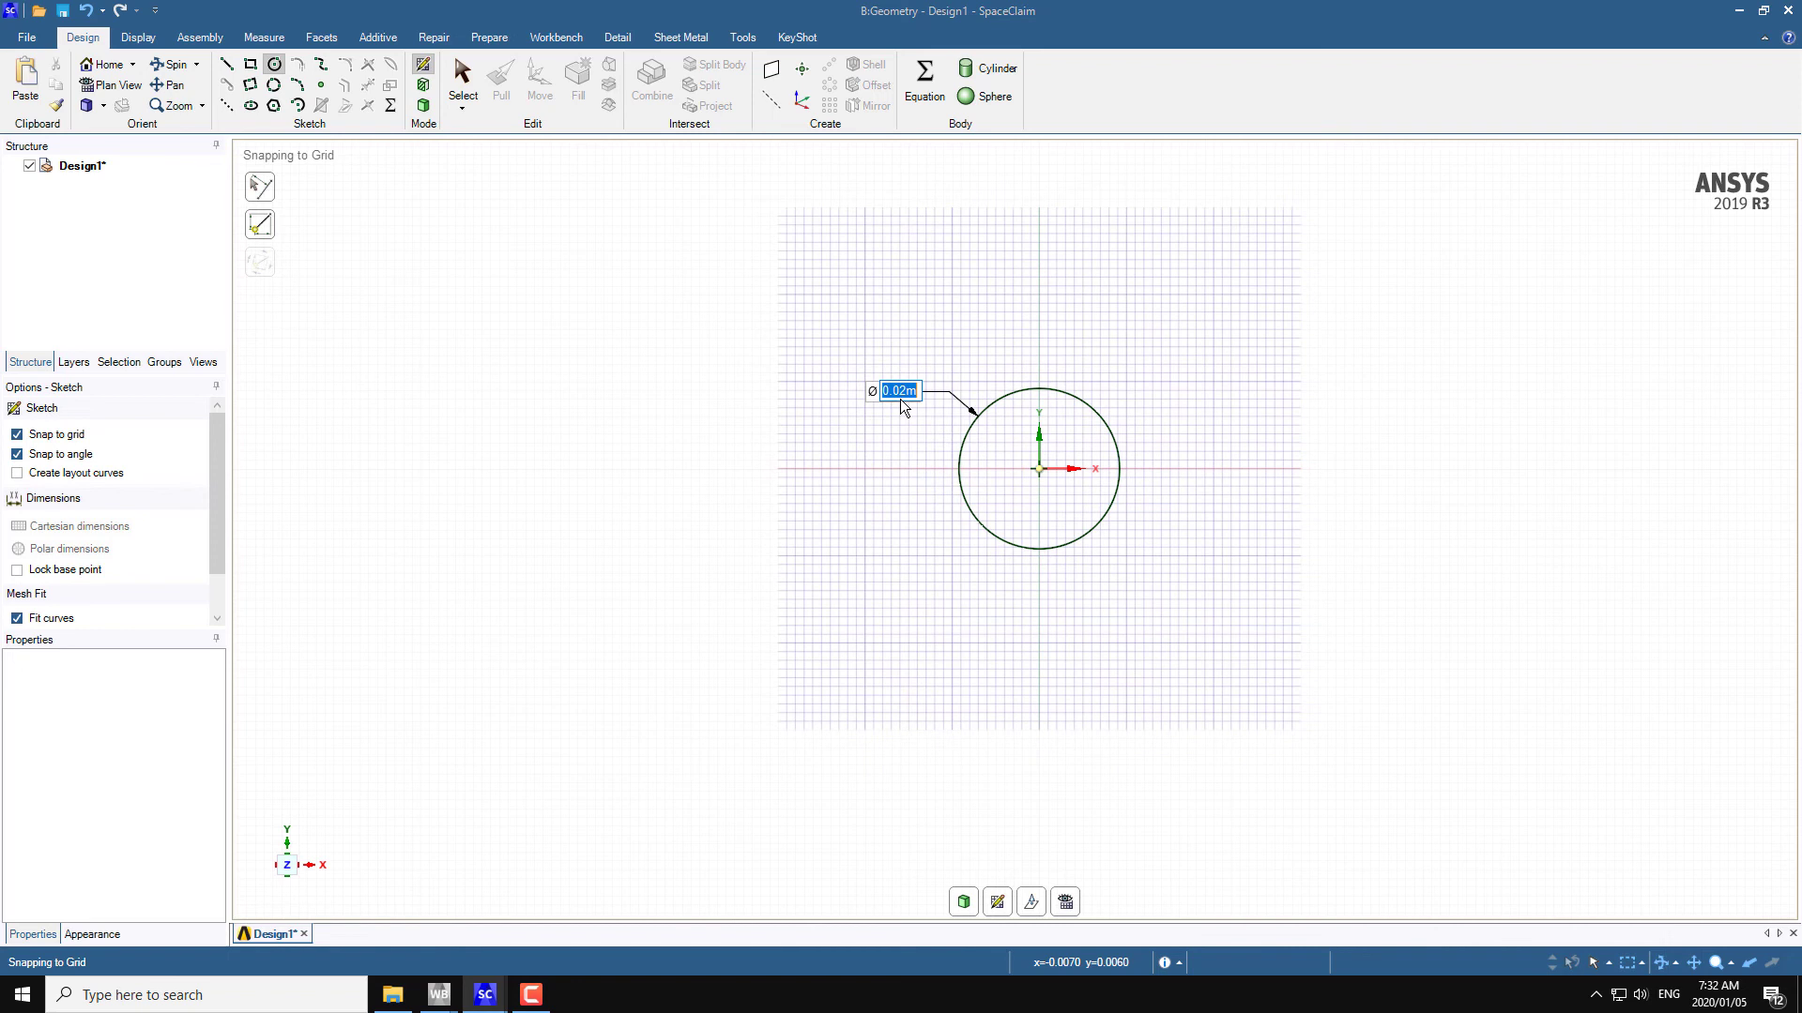
pyautogui.write('0')
pyautogui.press('Escape')
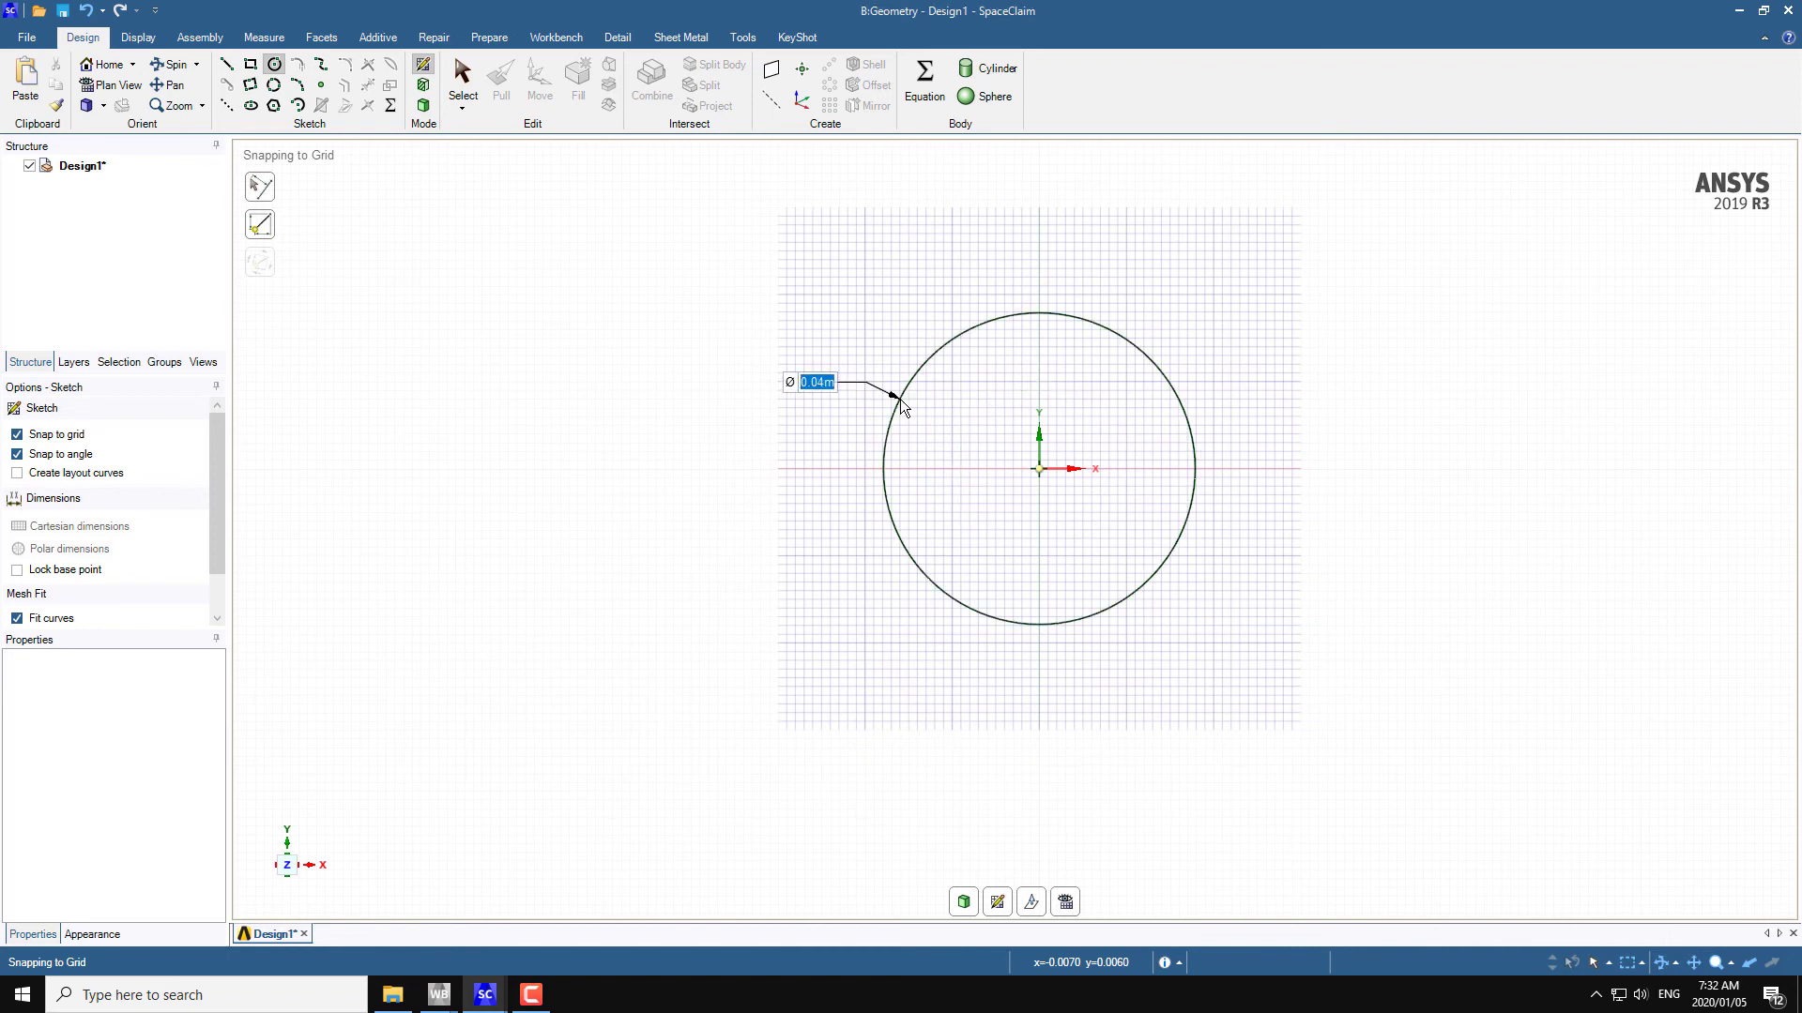
pyautogui.click(823, 469)
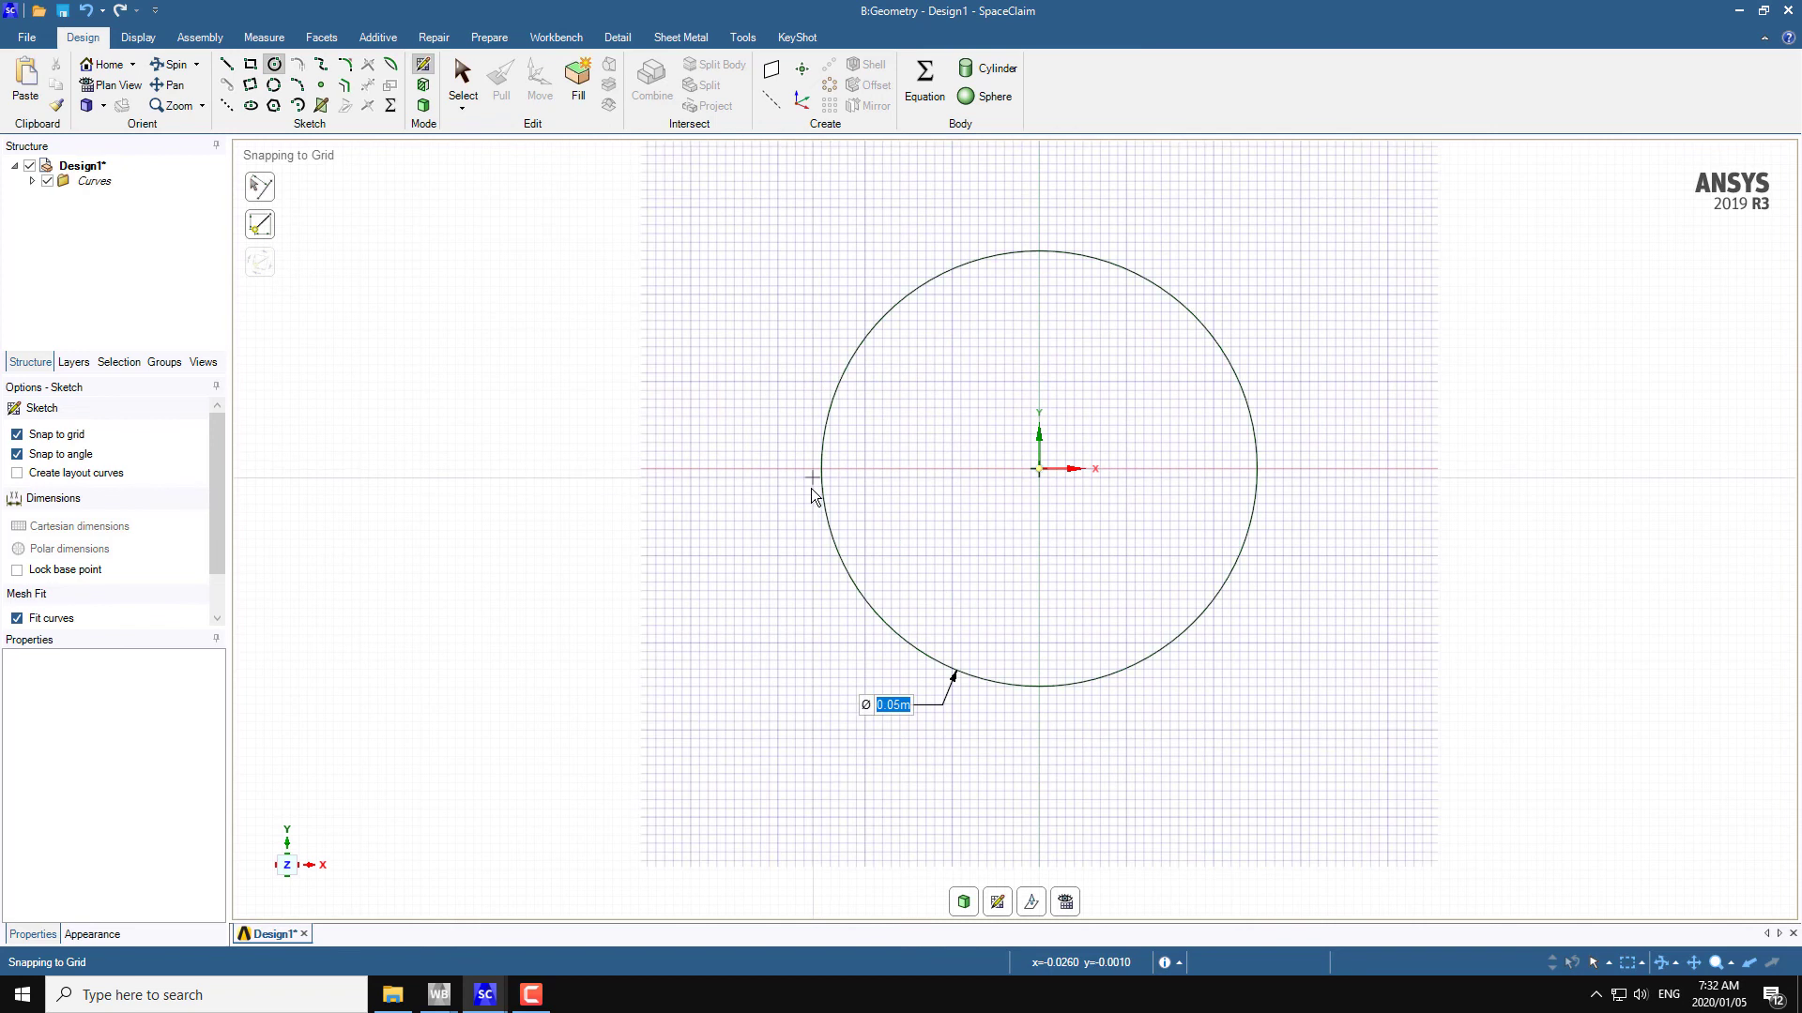
# - Pull the circle's face 1 m along the Z axis into a solid cylinder
pyautogui.scroll(2, 767, 499)
pyautogui.scroll(-5, 768, 499)
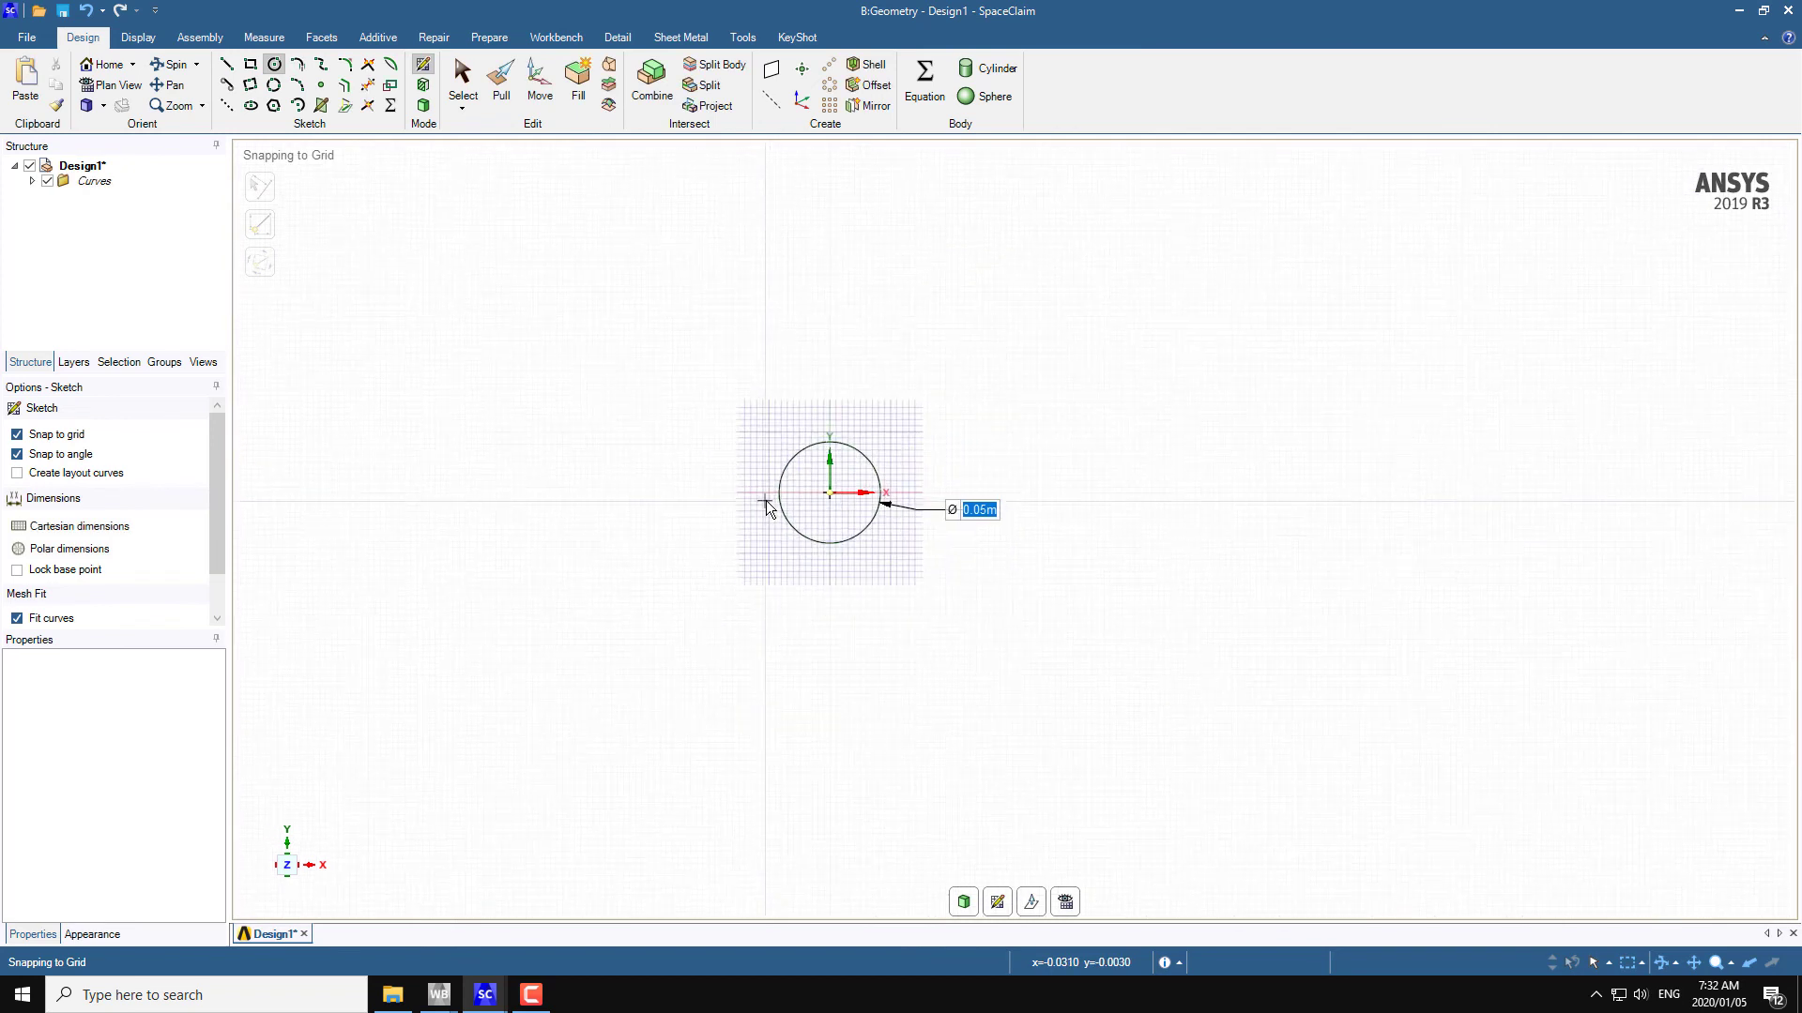
pyautogui.moveTo(678, 441)
pyautogui.mouseDown(button='middle')
pyautogui.moveTo(554, 463)
pyautogui.moveTo(1017, 447)
pyautogui.moveTo(876, 450)
pyautogui.moveTo(863, 468)
pyautogui.mouseUp(button='middle')
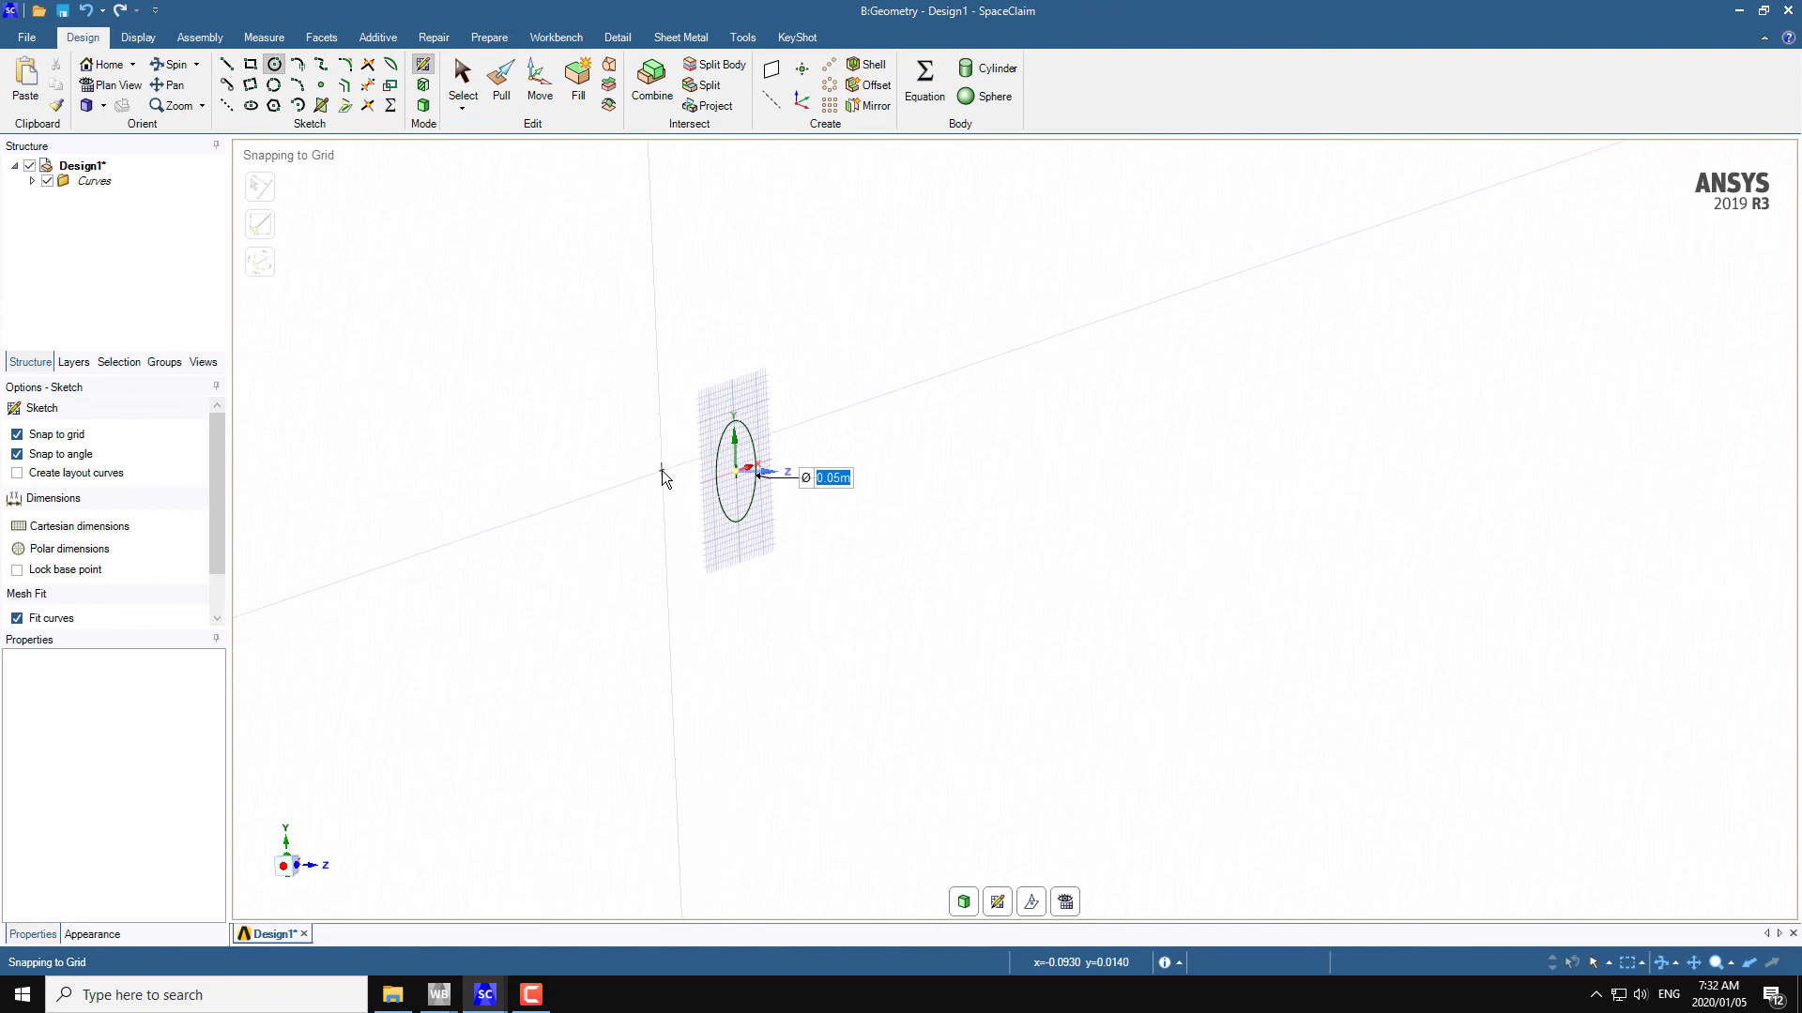
pyautogui.click(501, 94)
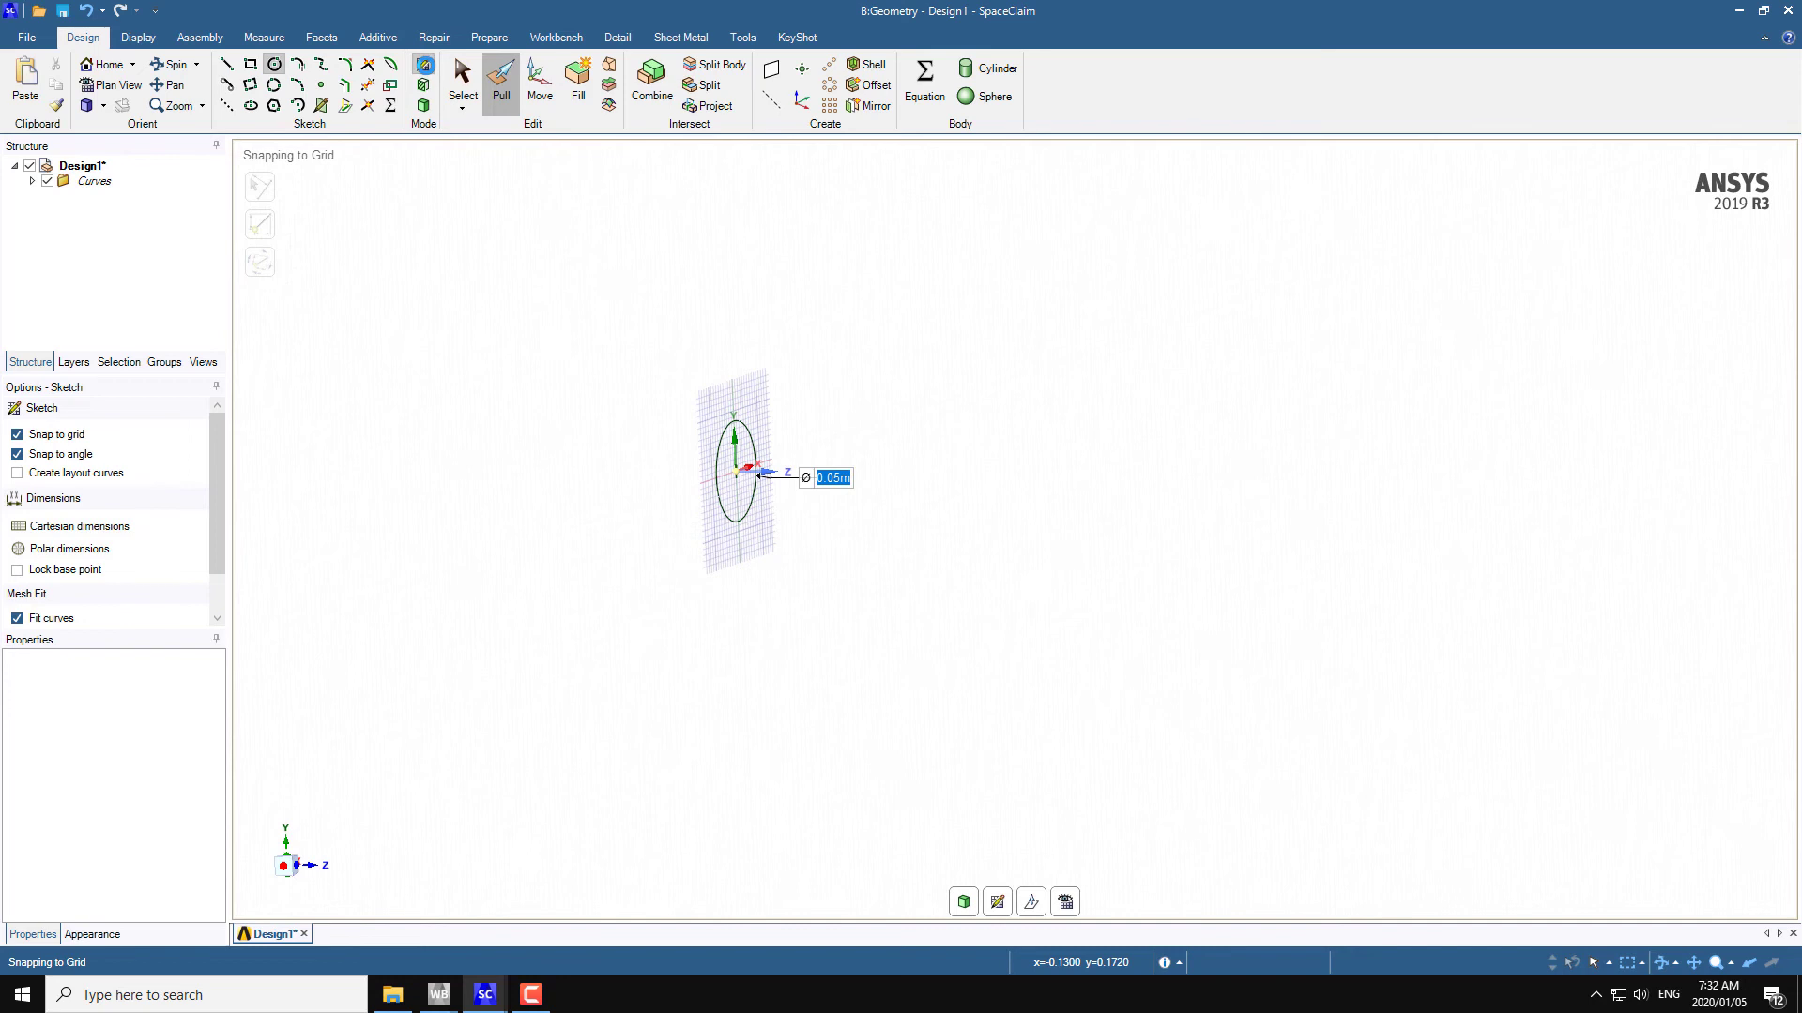
pyautogui.click(424, 63)
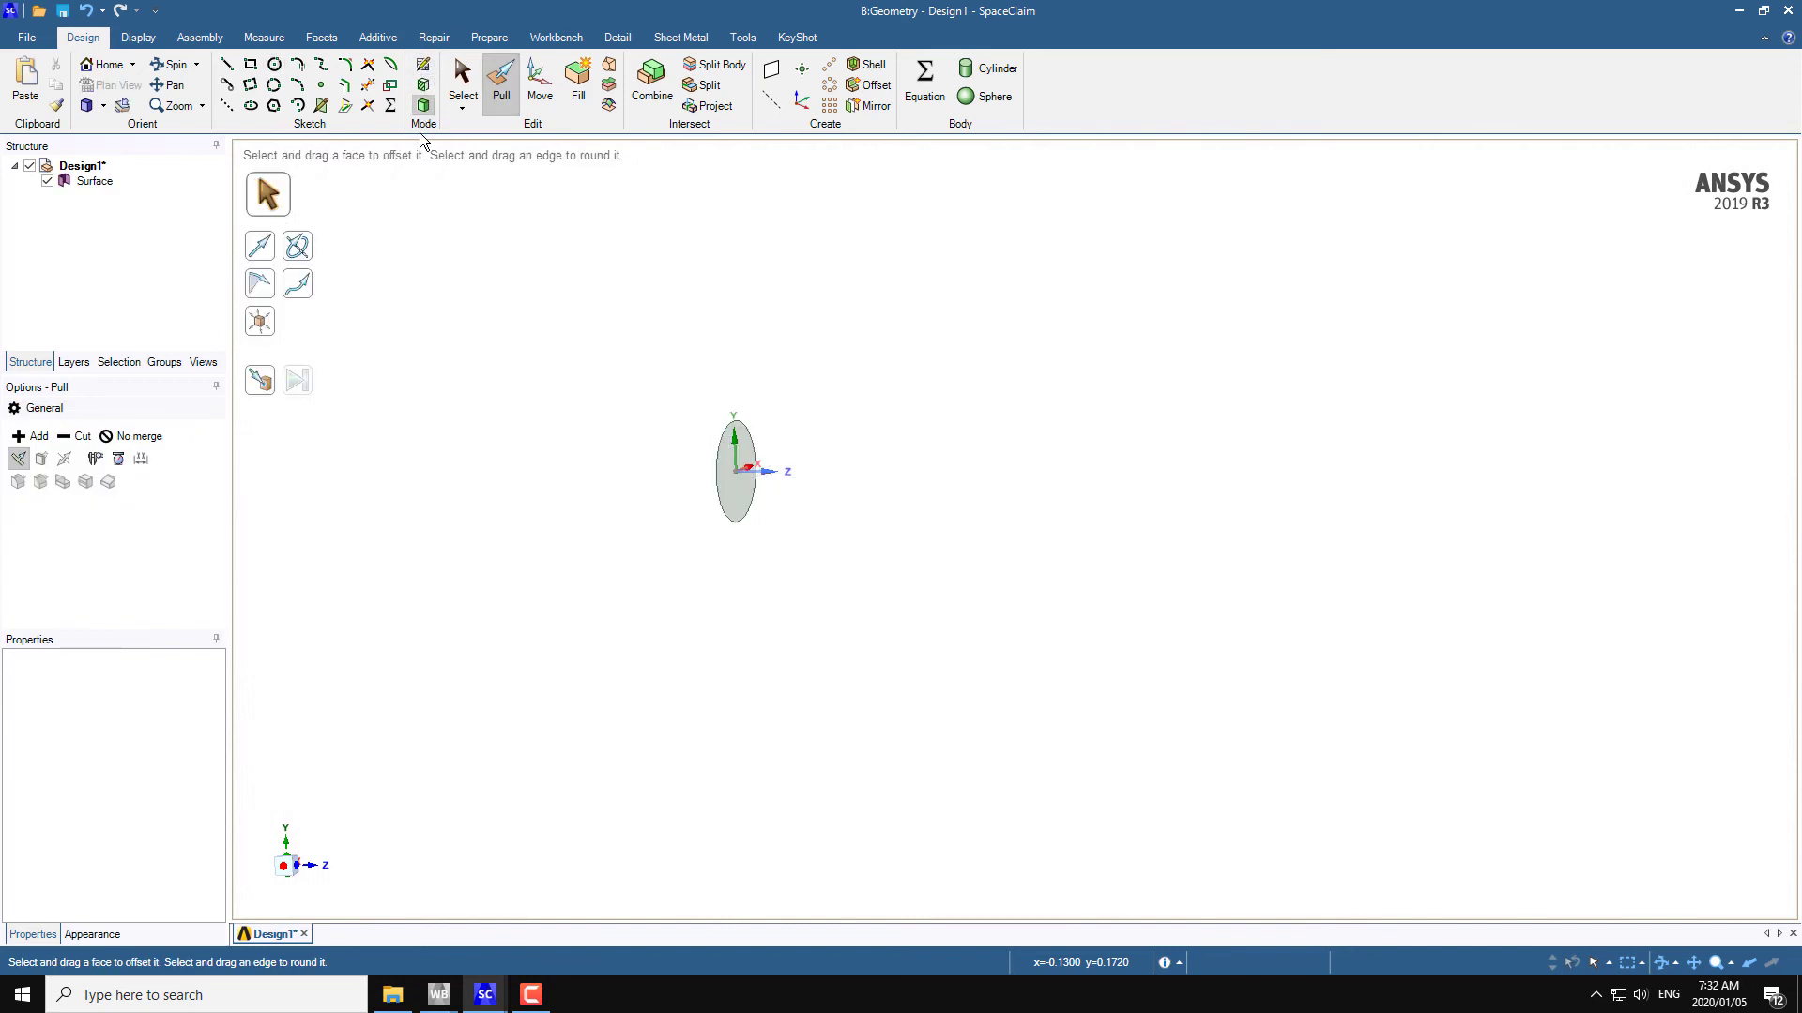
pyautogui.click(729, 490)
pyautogui.click(721, 497)
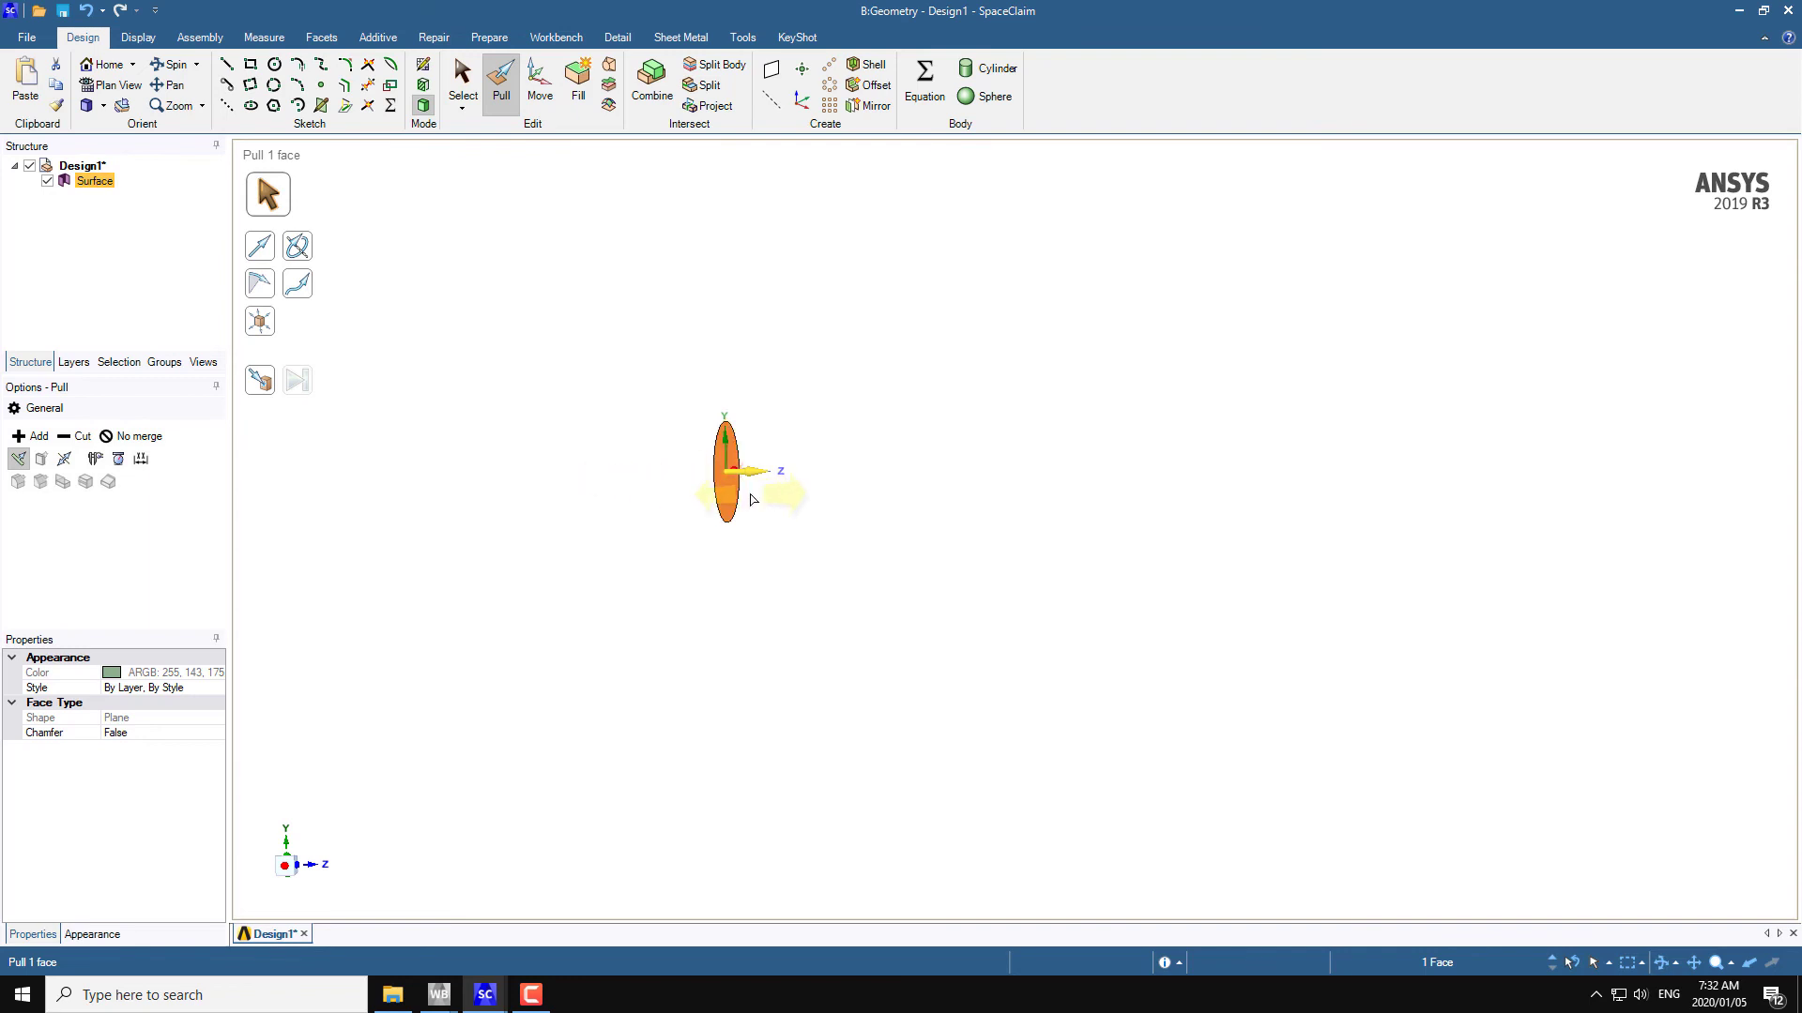
pyautogui.moveTo(1117, 519); pyautogui.dragTo(1208, 523)
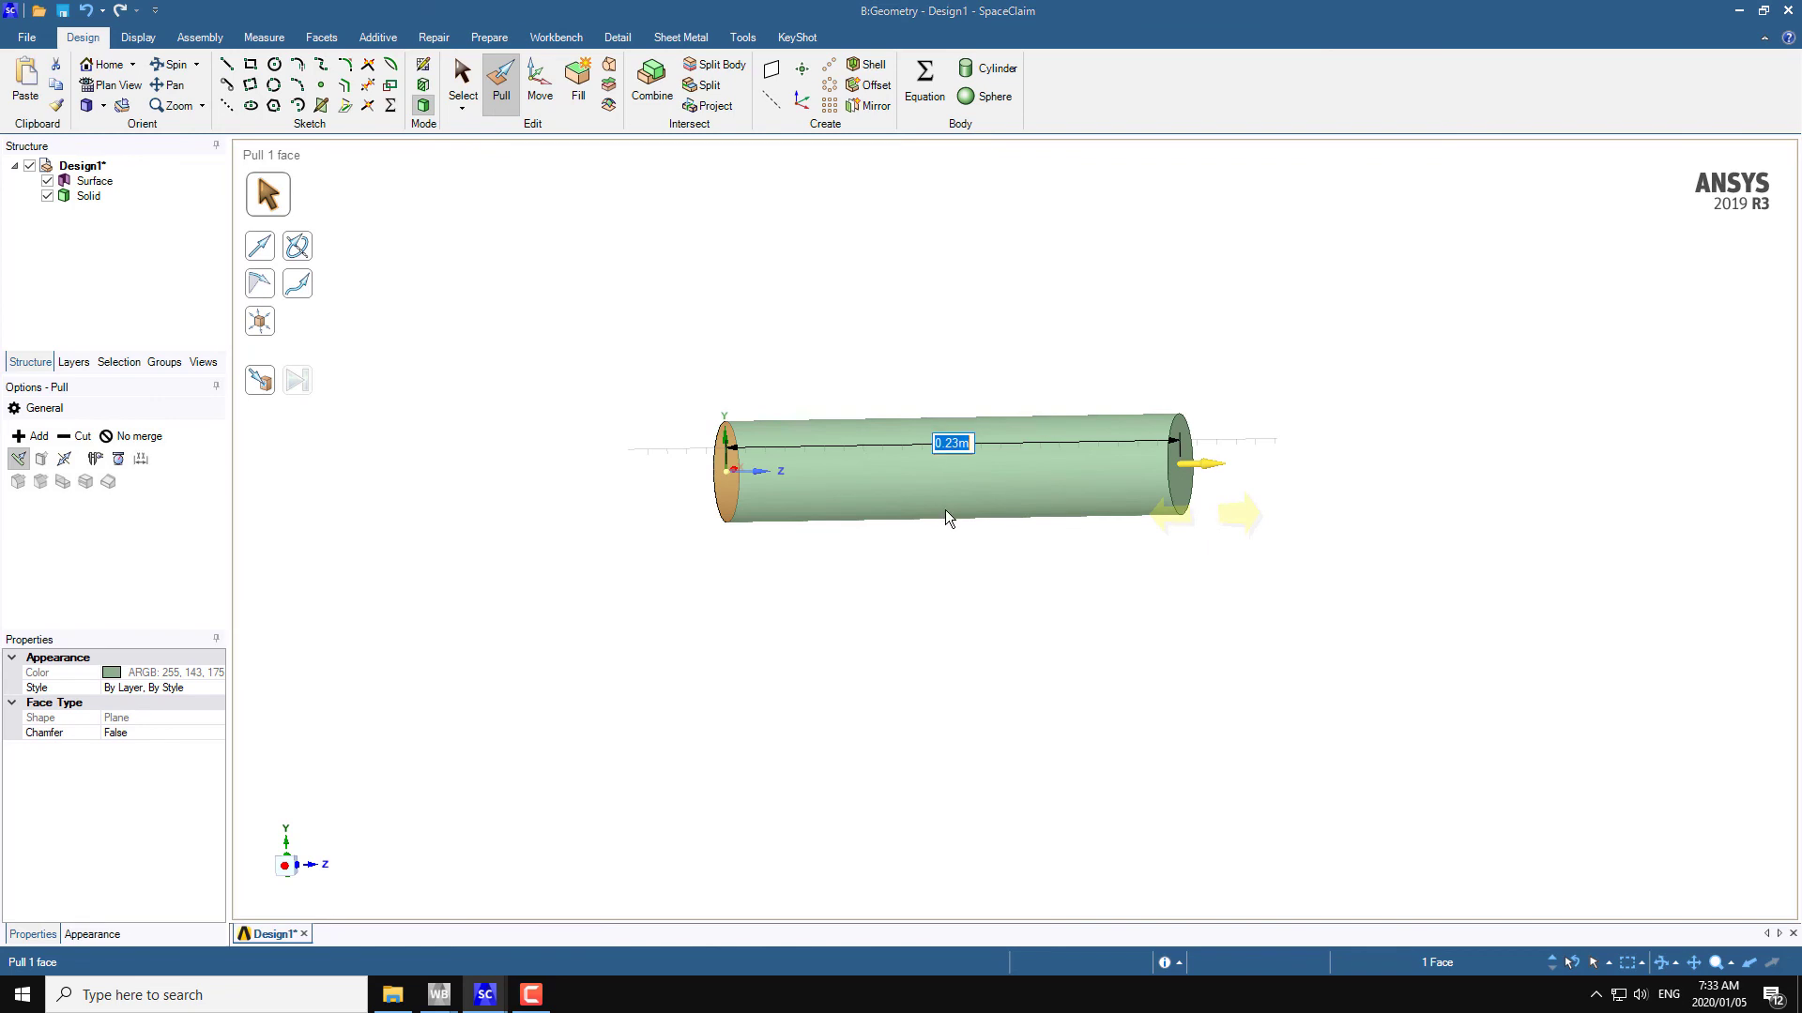
pyautogui.write('1')
pyautogui.press('Return')
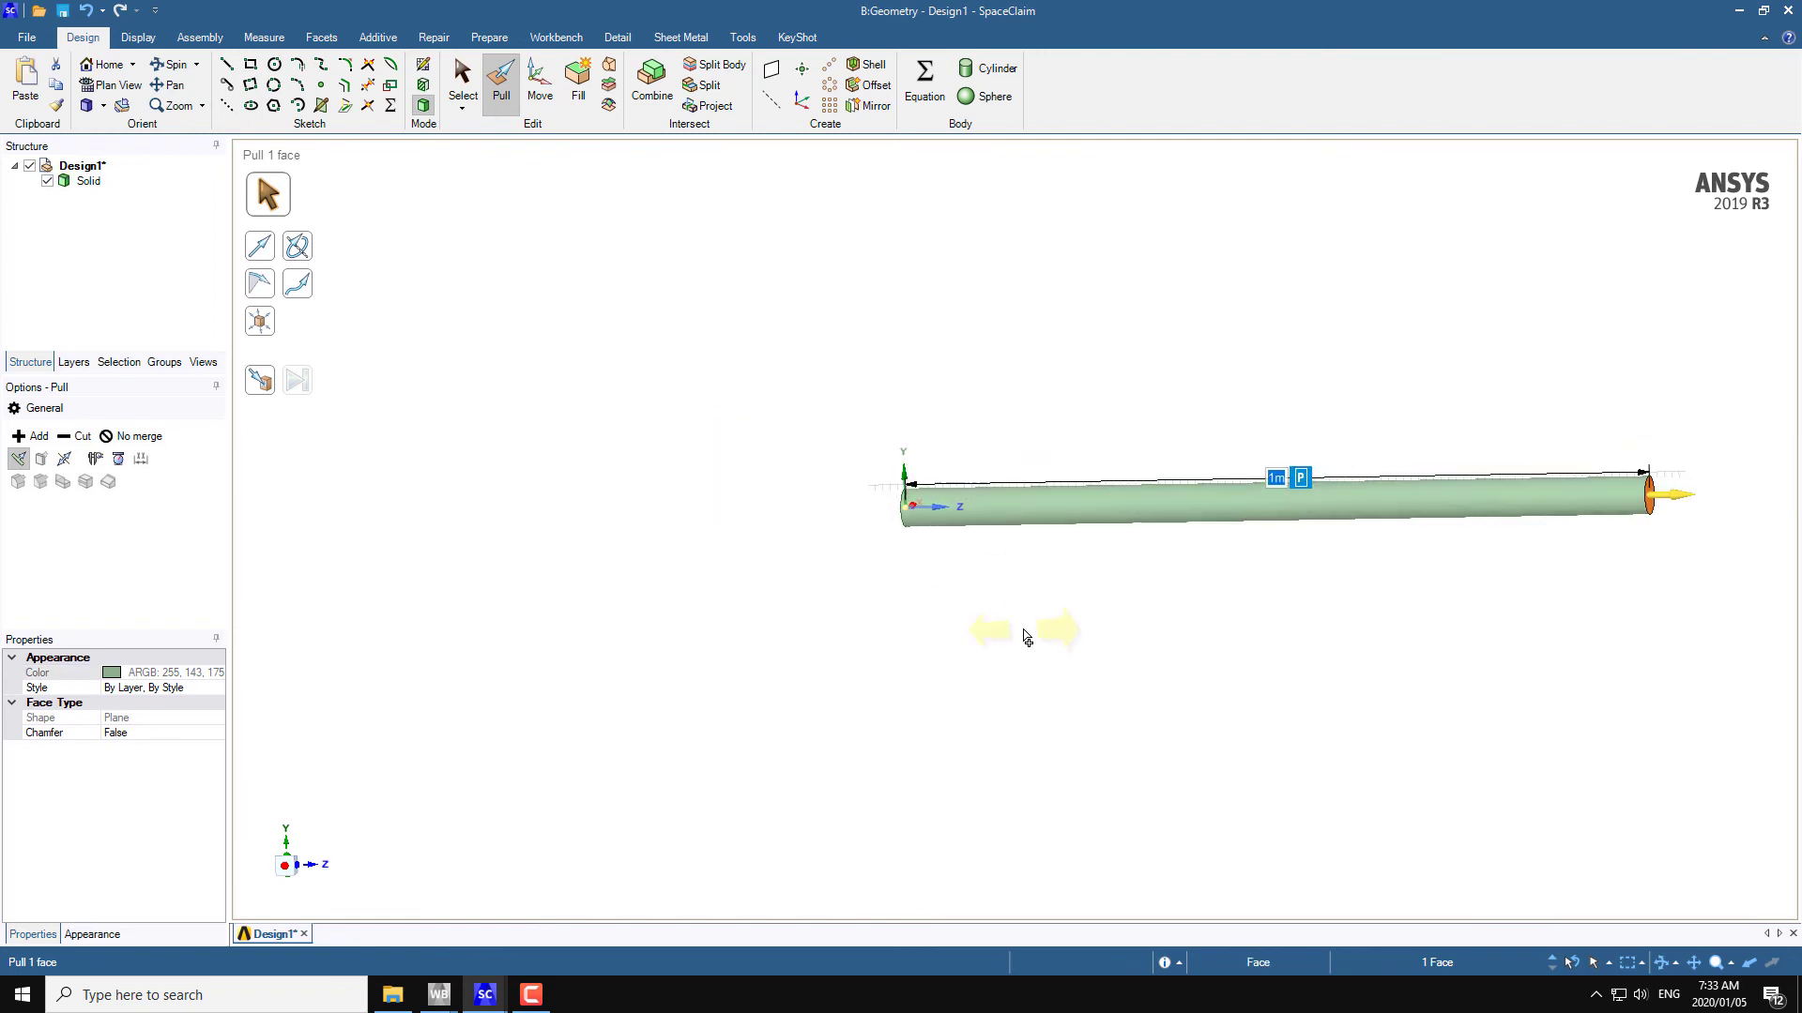
pyautogui.moveTo(985, 646); pyautogui.dragTo(1002, 545, button='middle')
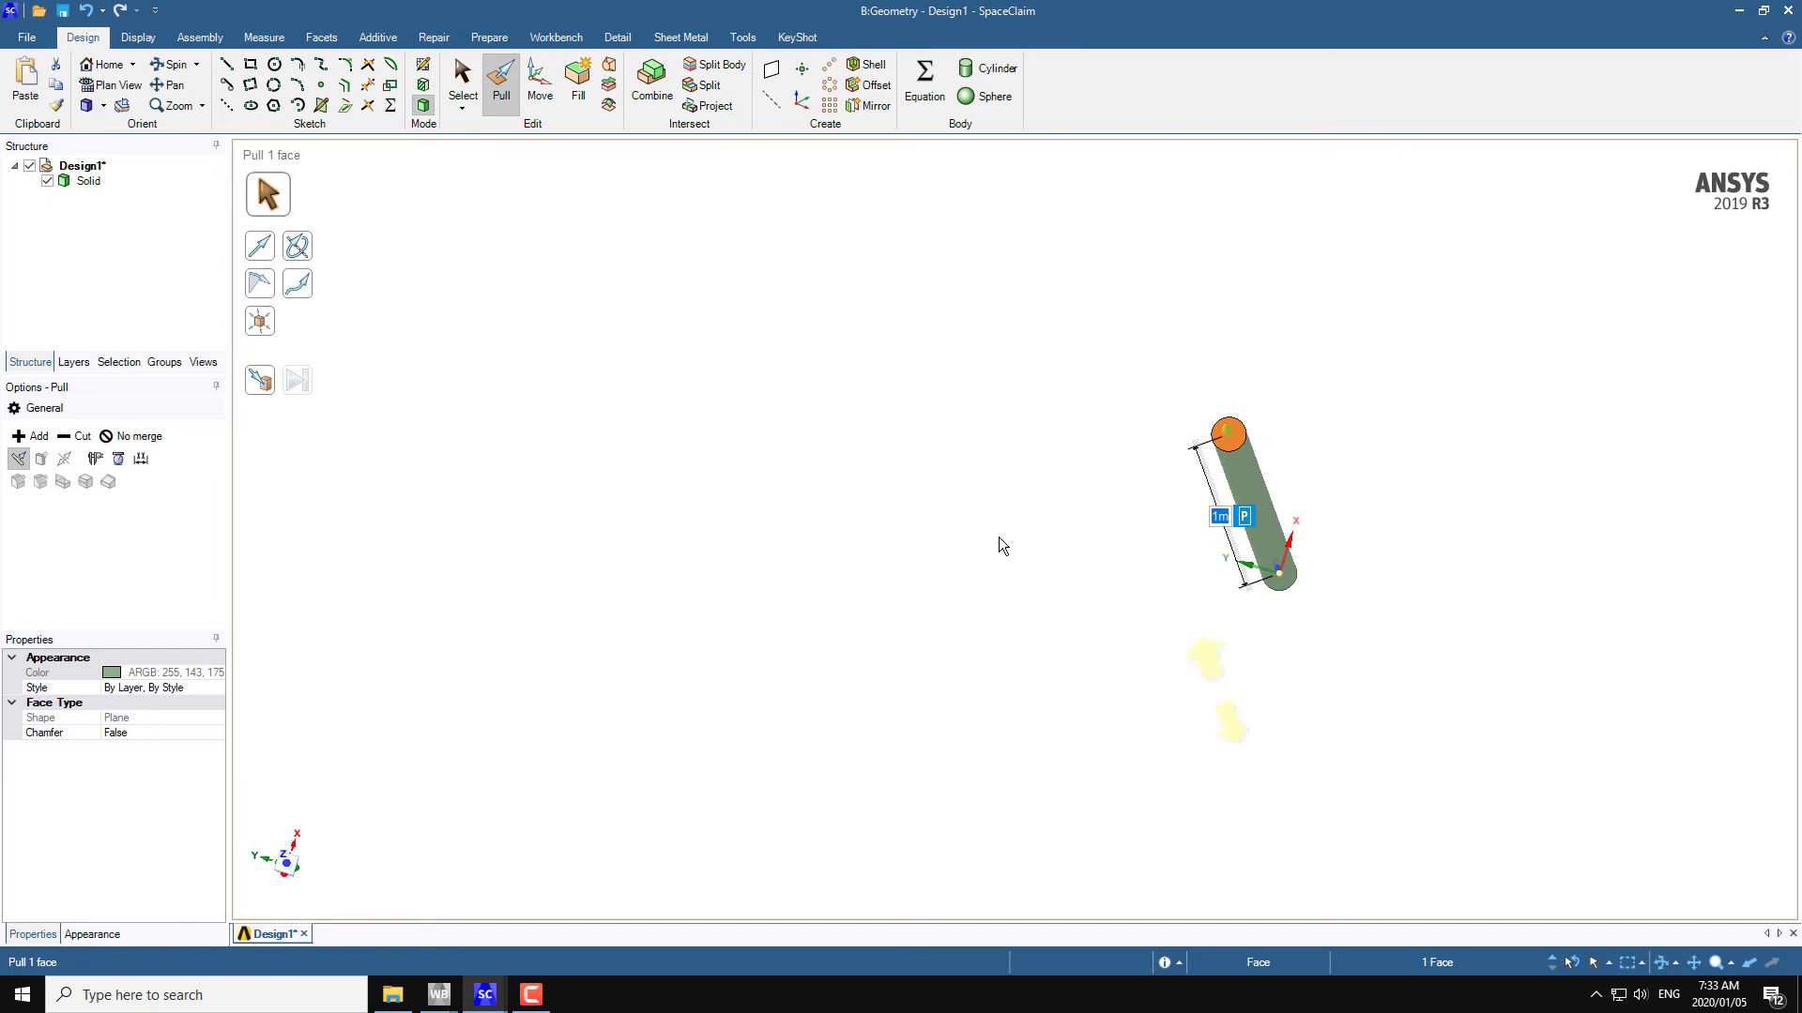
# - Undo the cylinder pull back to the circle sketch
pyautogui.click(86, 11)
pyautogui.click(86, 11)
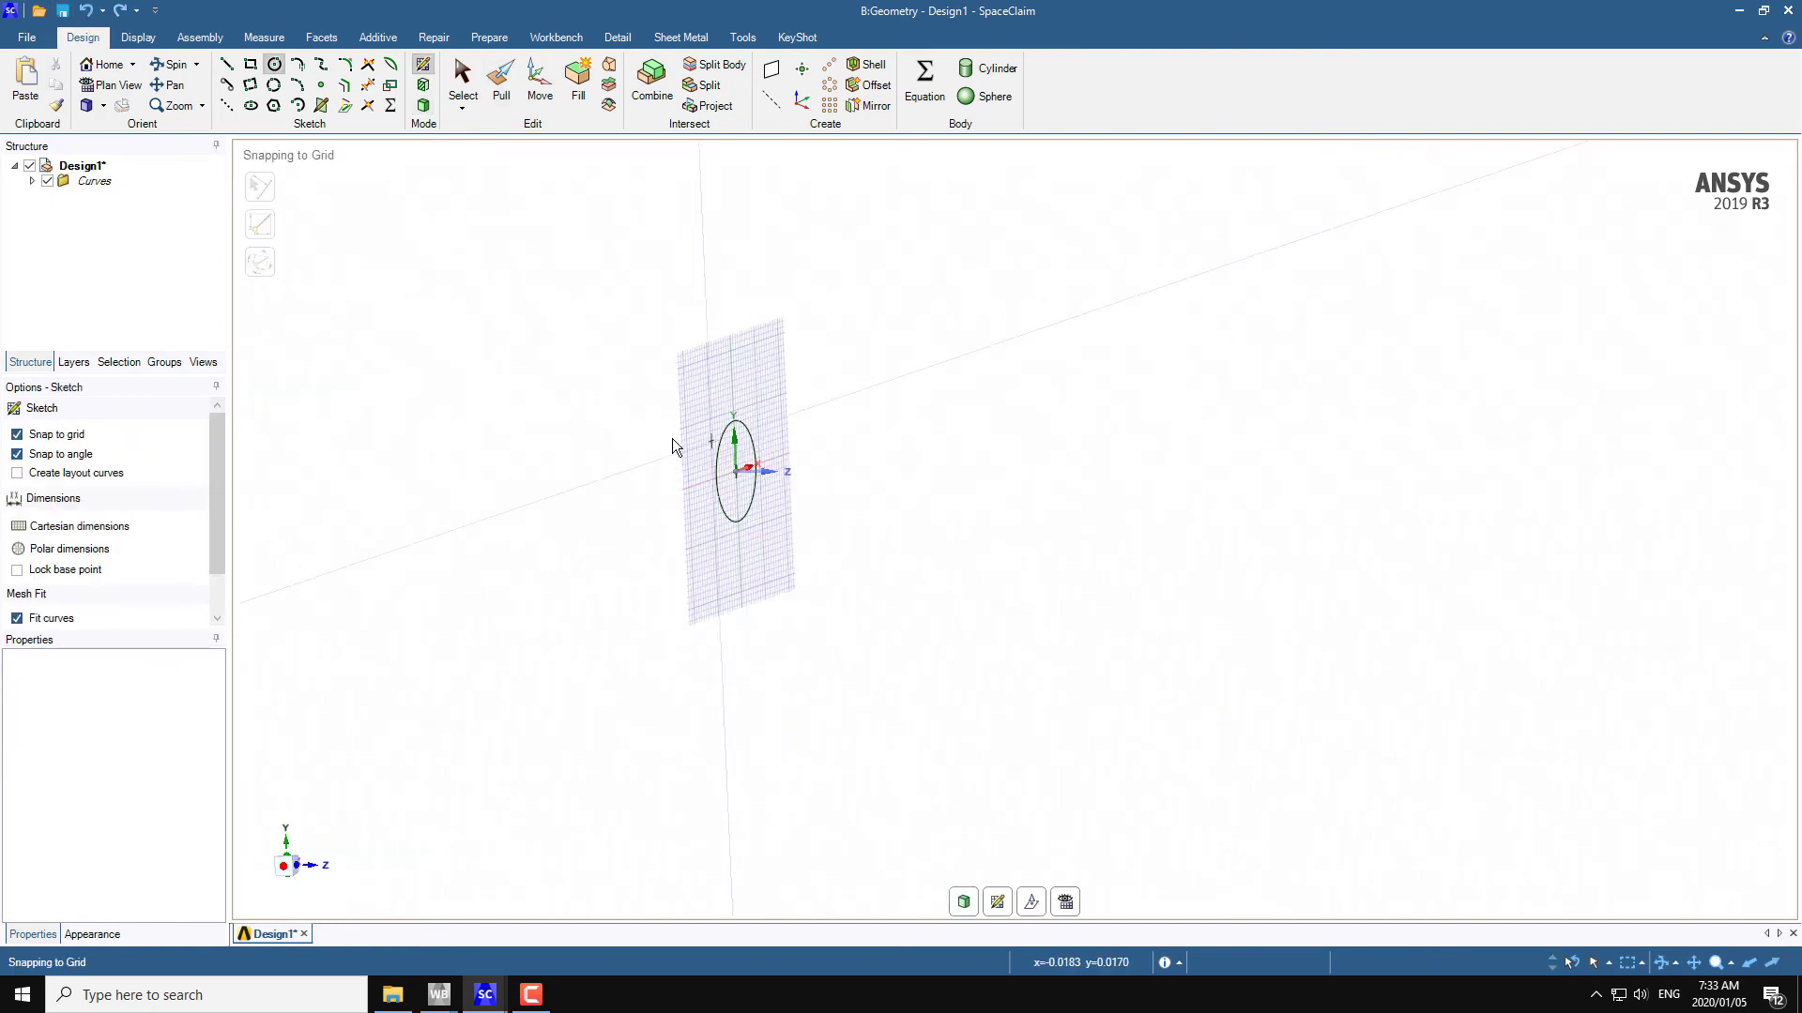
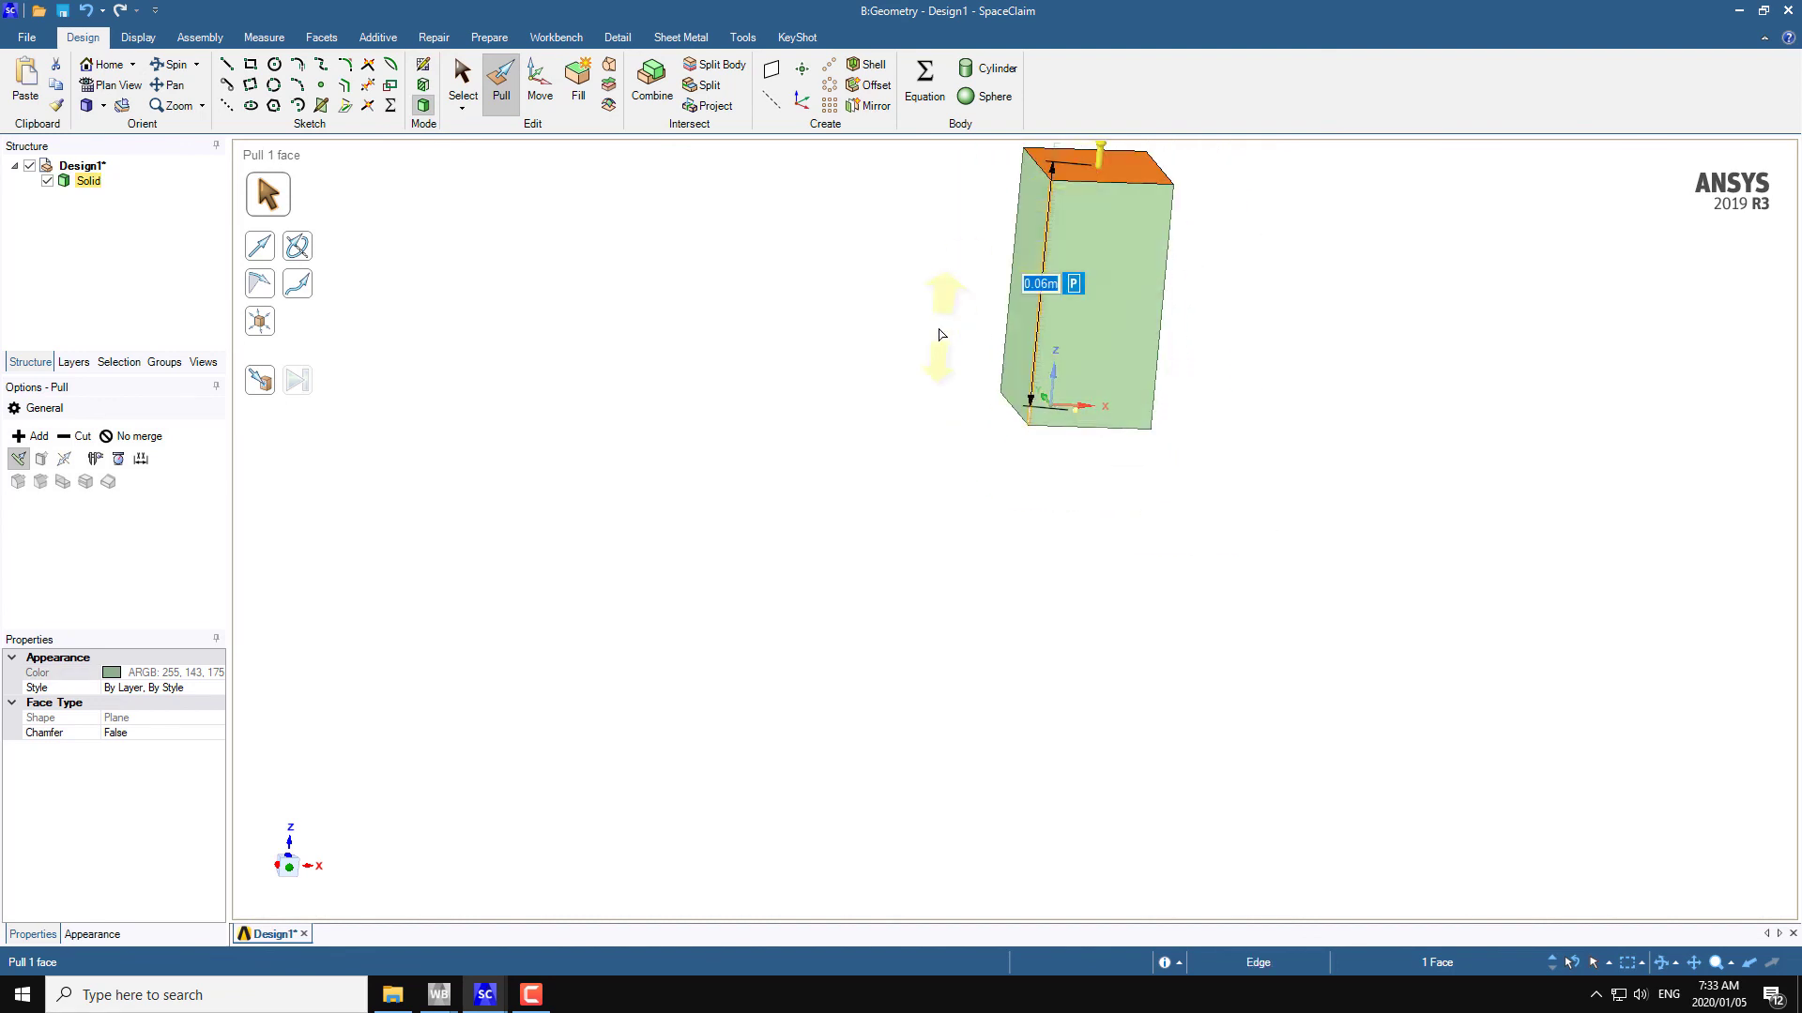
# - Undo the block pulls and the rectangle sketch back to an empty sketch grid on the XY plane
pyautogui.scroll(3, 900, 366)
pyautogui.scroll(-3, 901, 373)
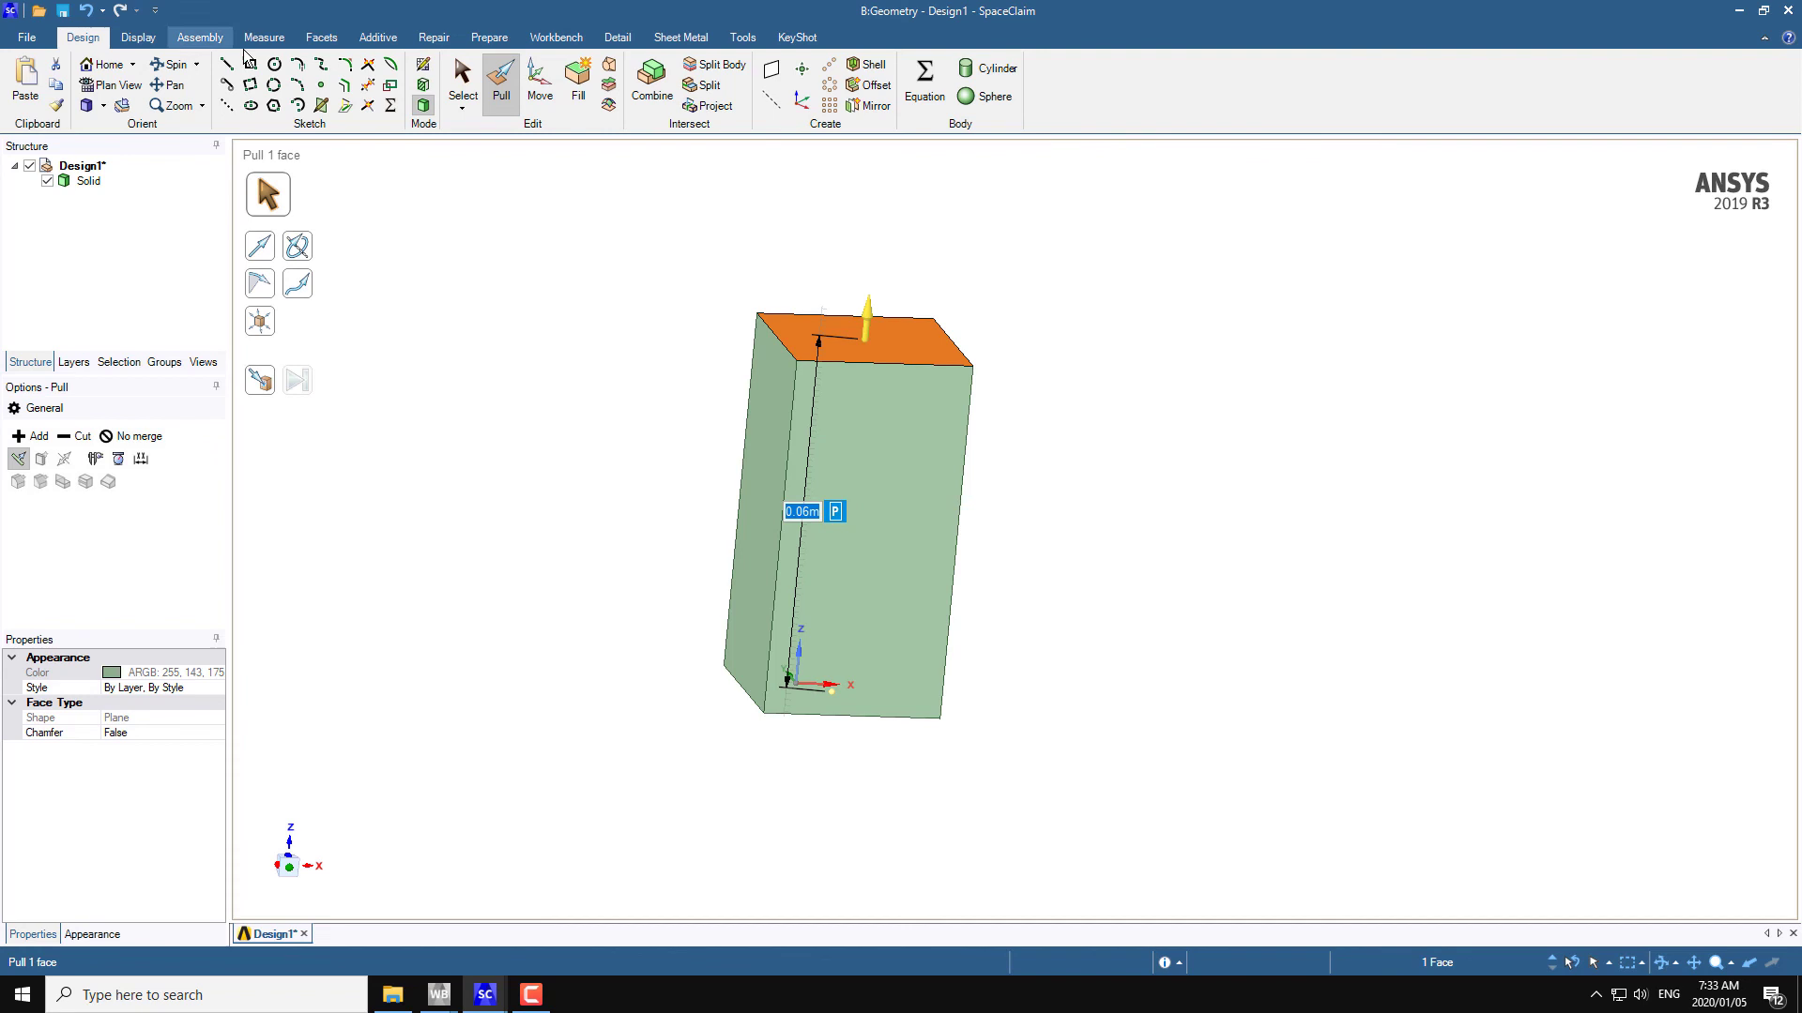
pyautogui.click(101, 14)
pyautogui.click(87, 11)
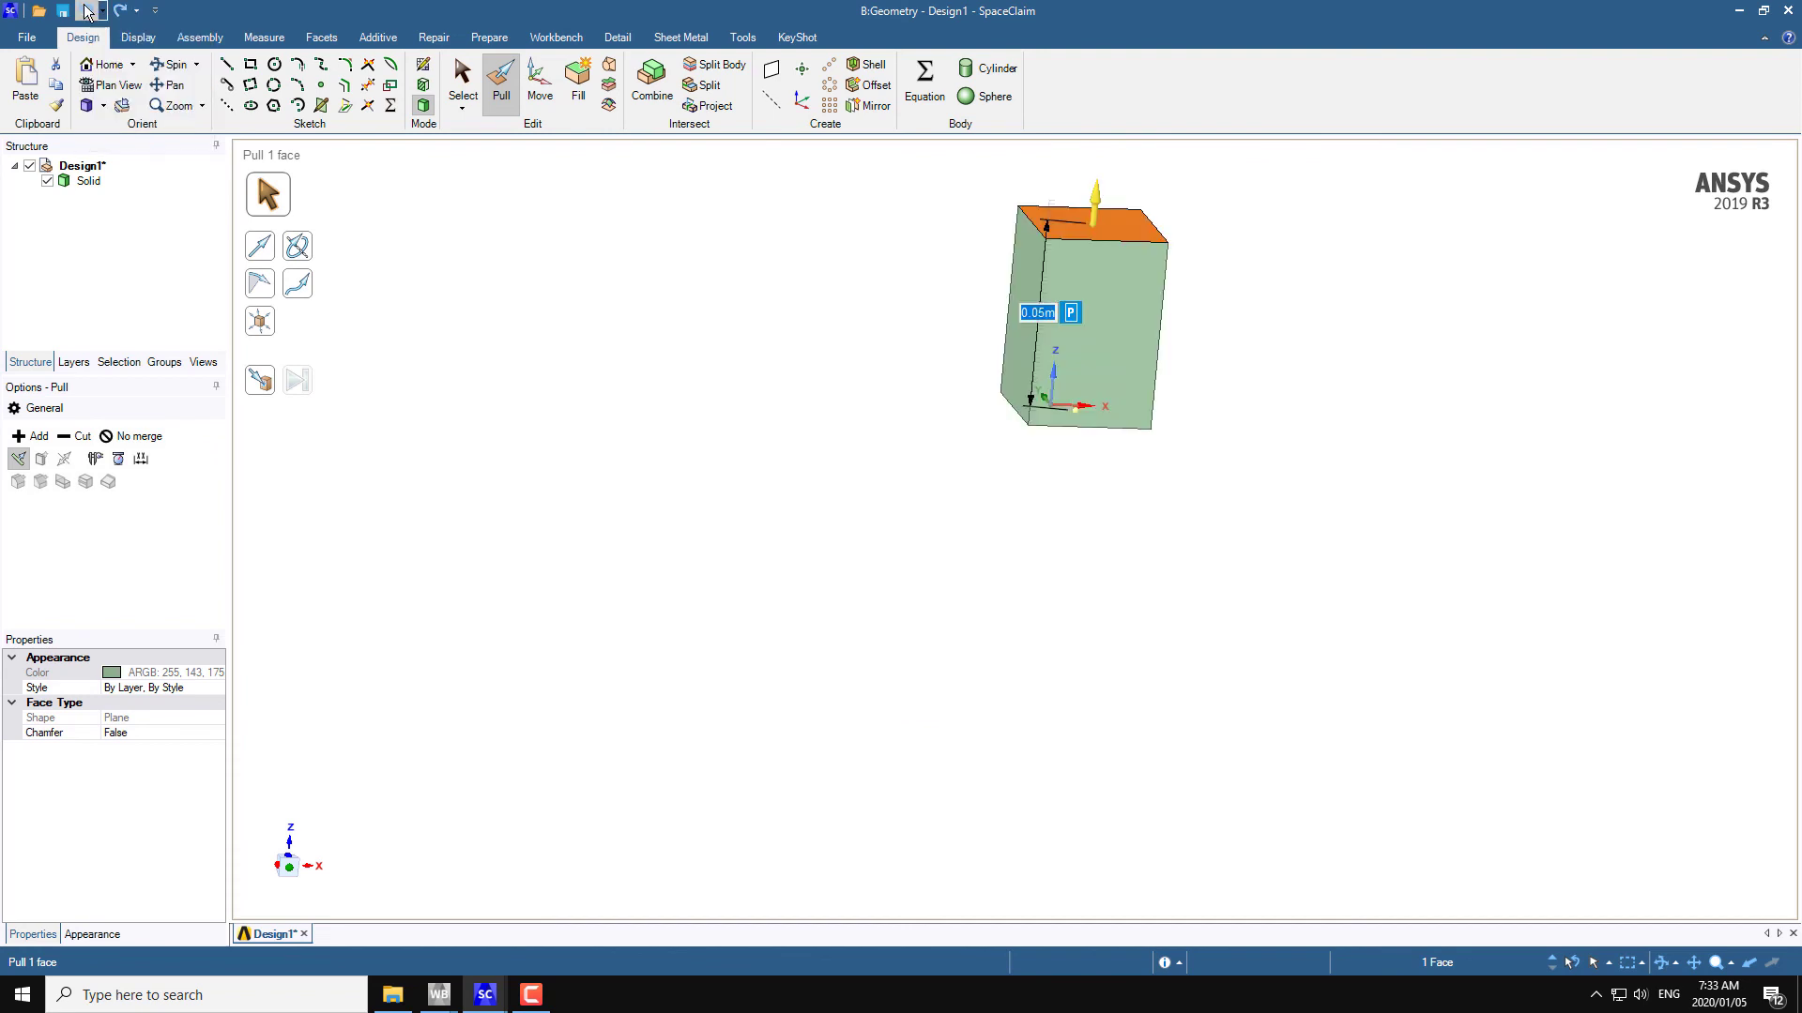
pyautogui.click(87, 11)
pyautogui.click(88, 12)
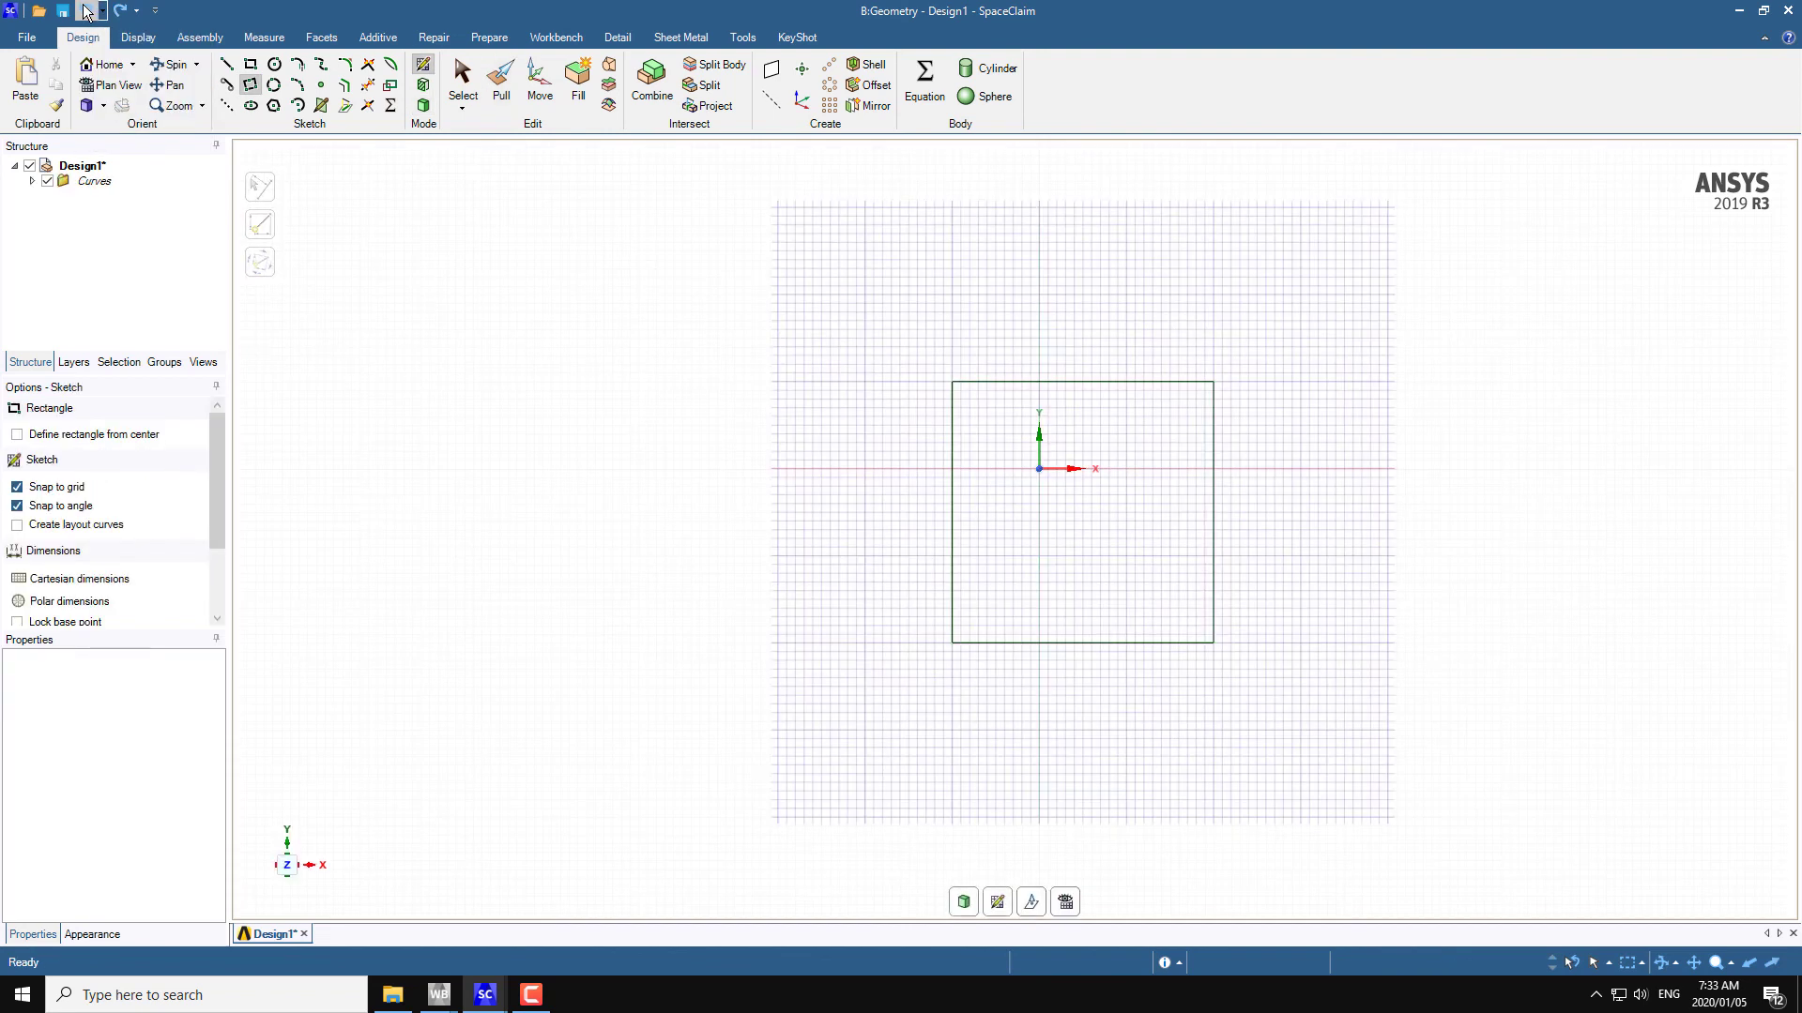
pyautogui.click(87, 11)
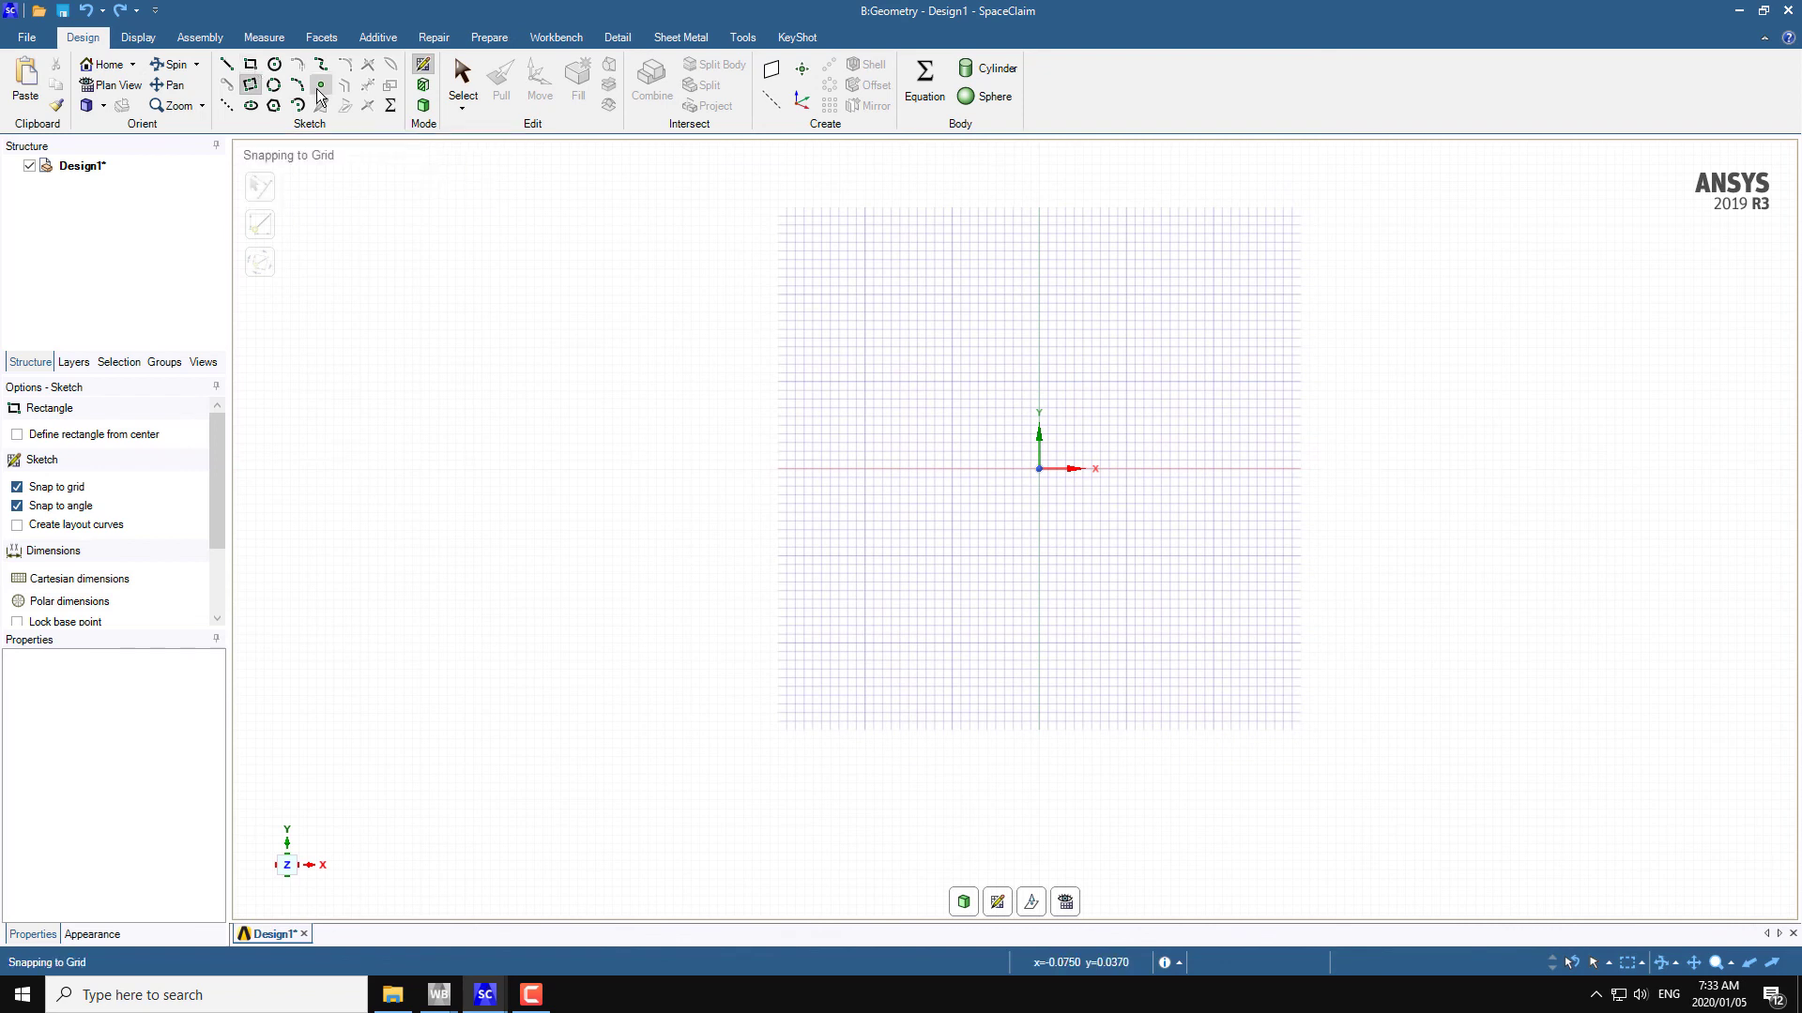
# - Sketch a square about 0.03 m on each side, defined from its center at the origin
pyautogui.click(249, 64)
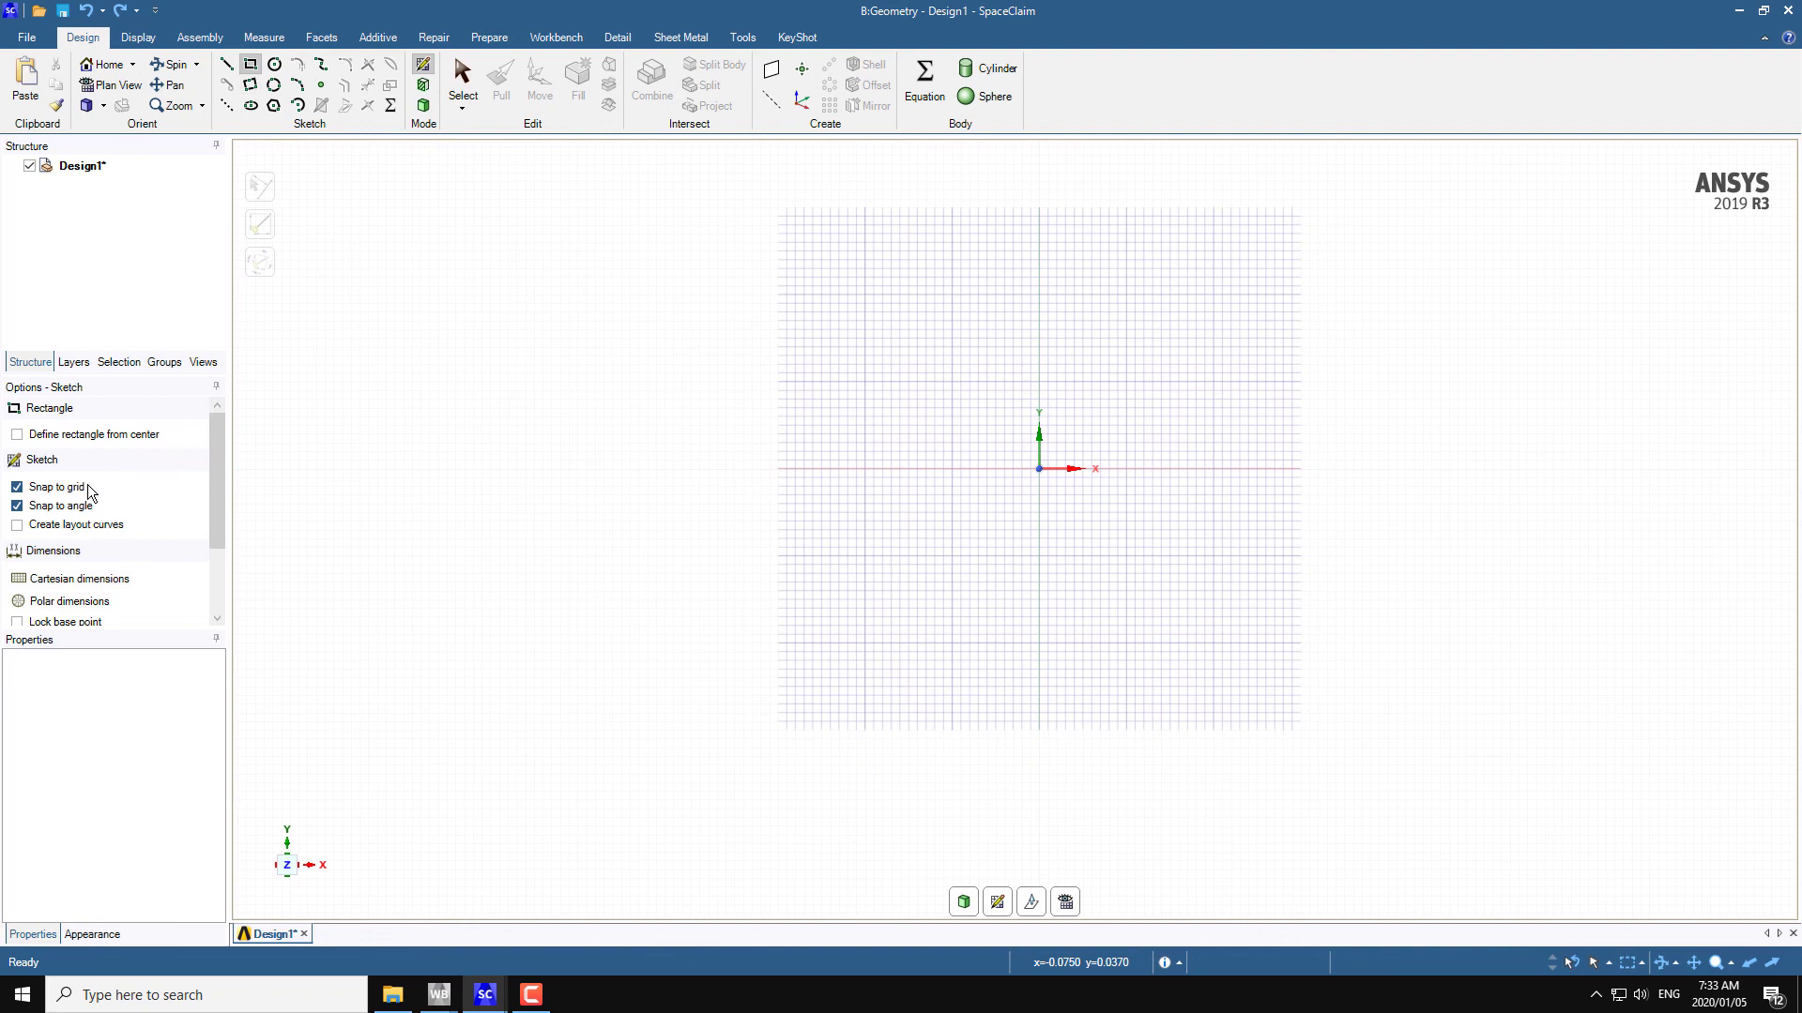
pyautogui.click(18, 435)
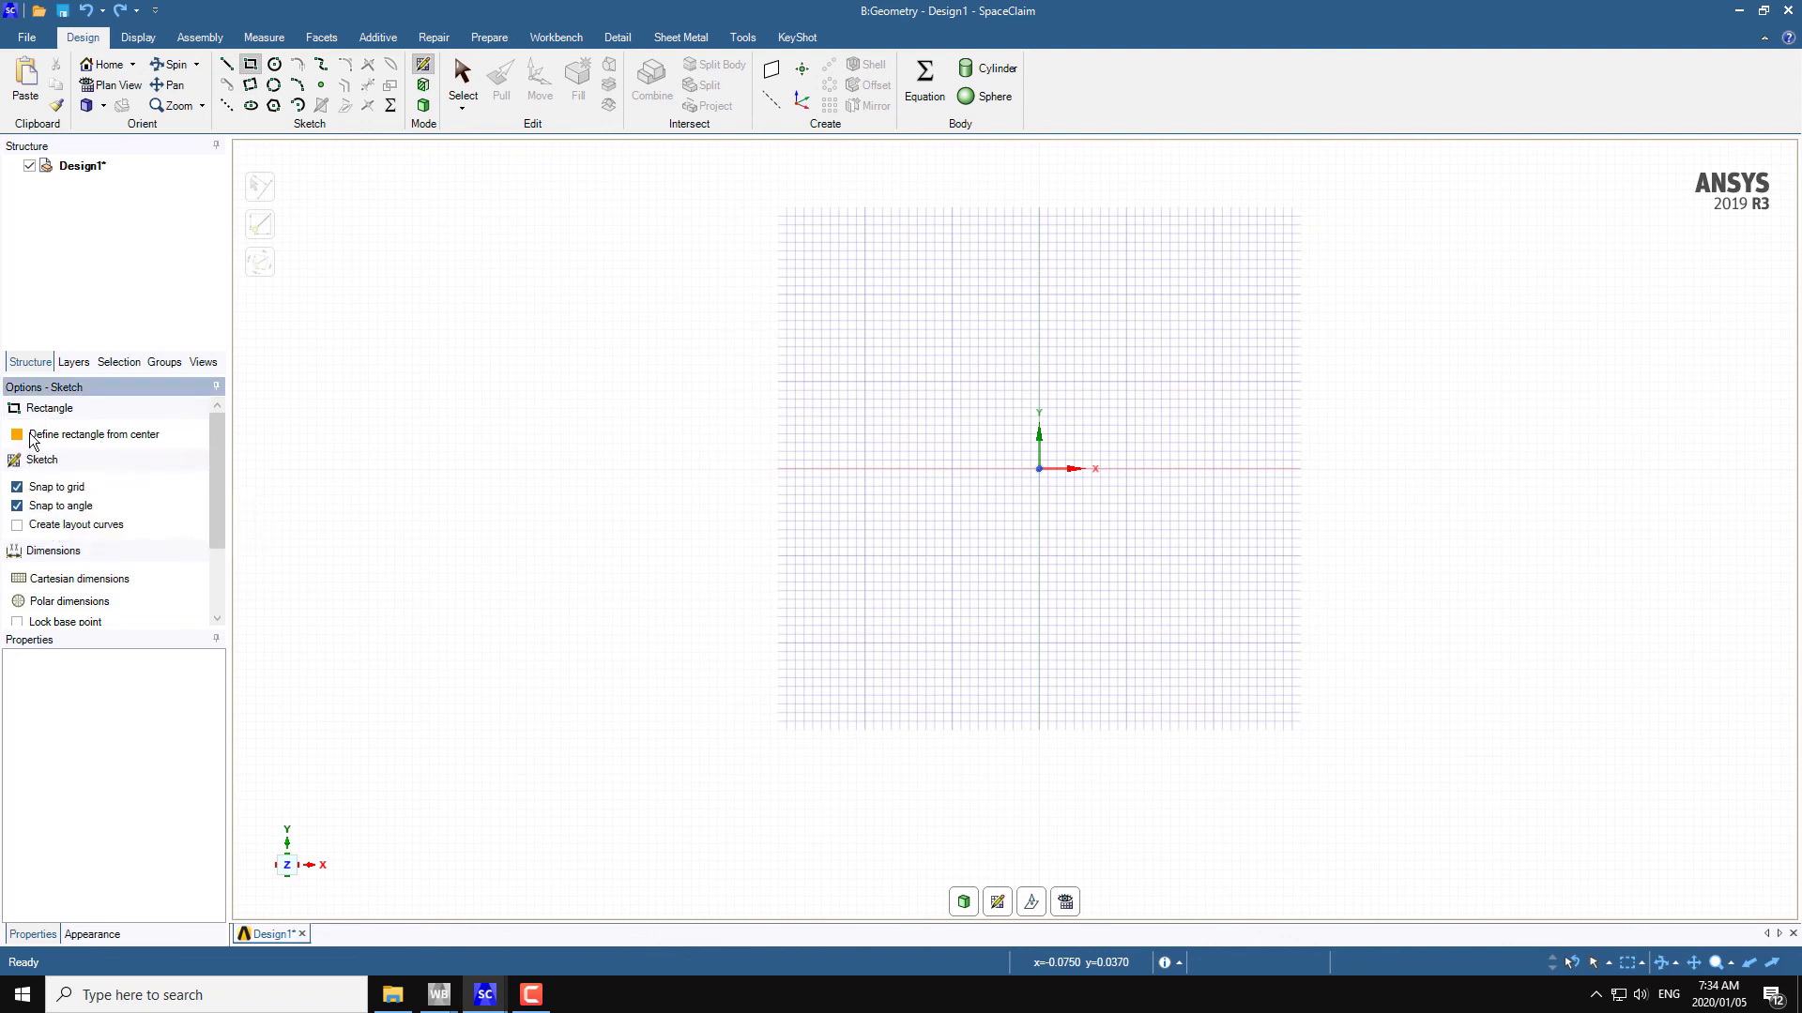
pyautogui.click(1038, 469)
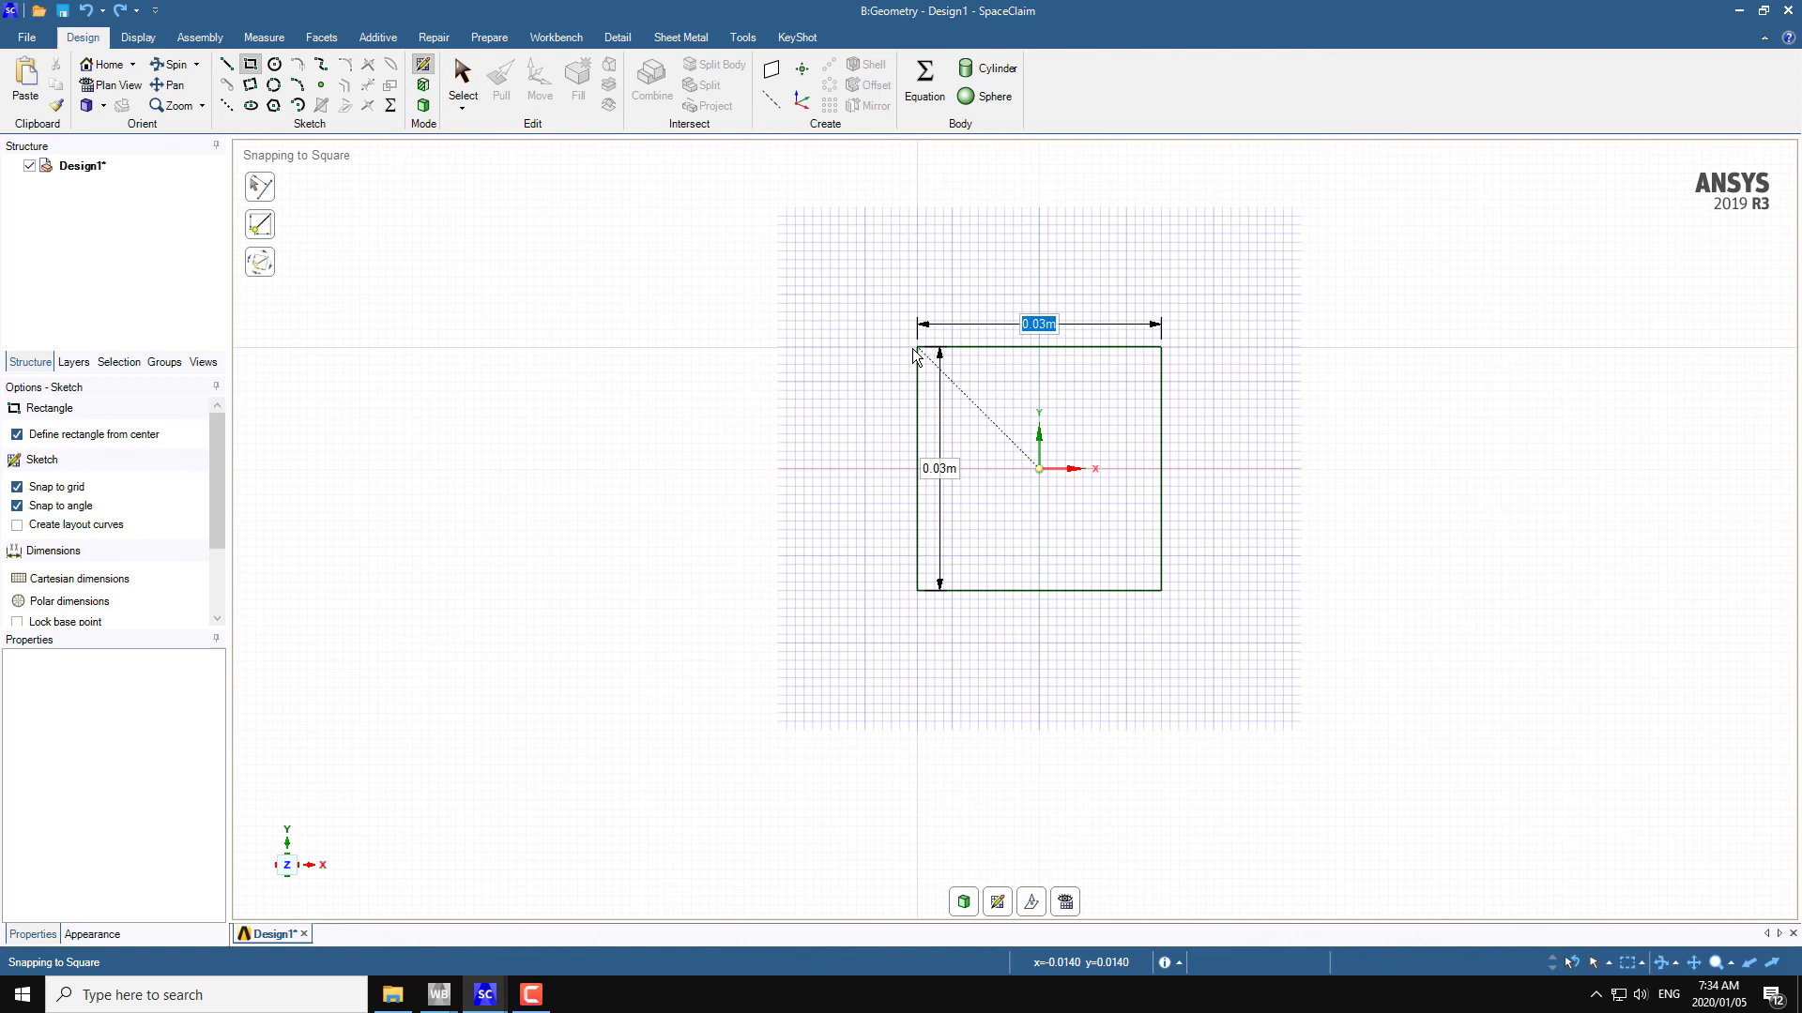
pyautogui.click(914, 351)
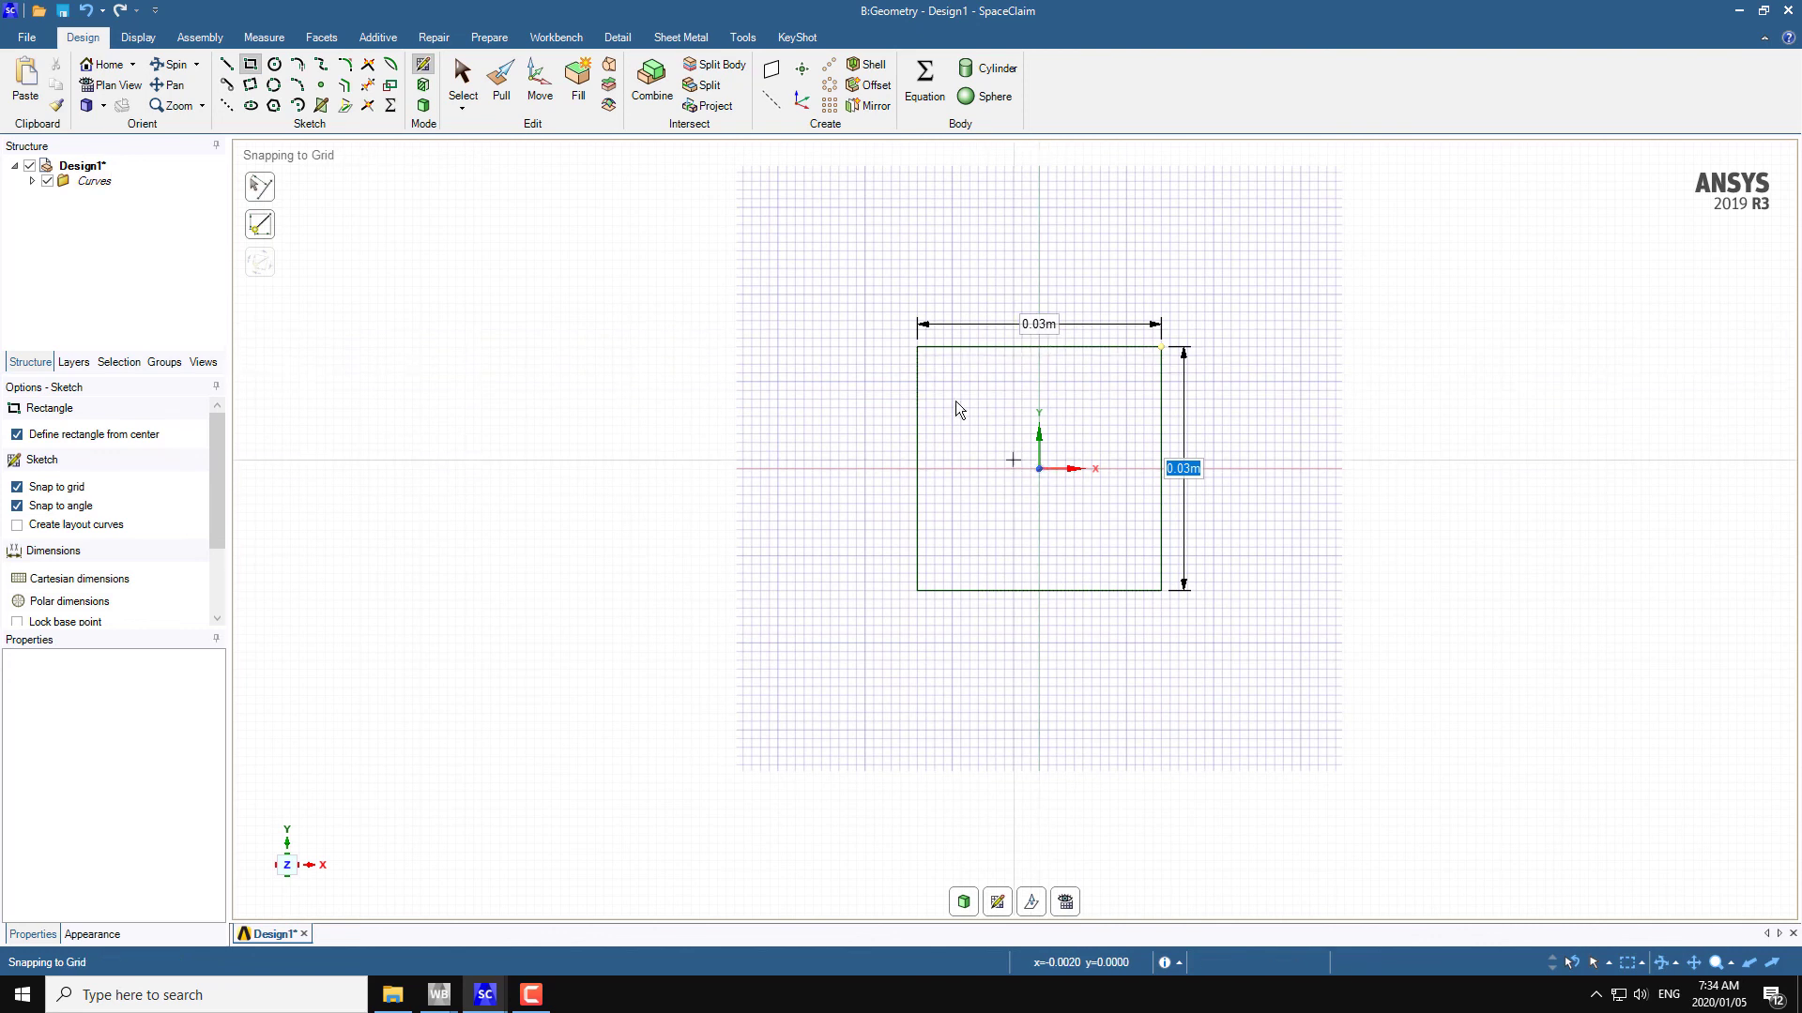
# - Pull the square's face along the Z axis into a solid block
pyautogui.click(501, 83)
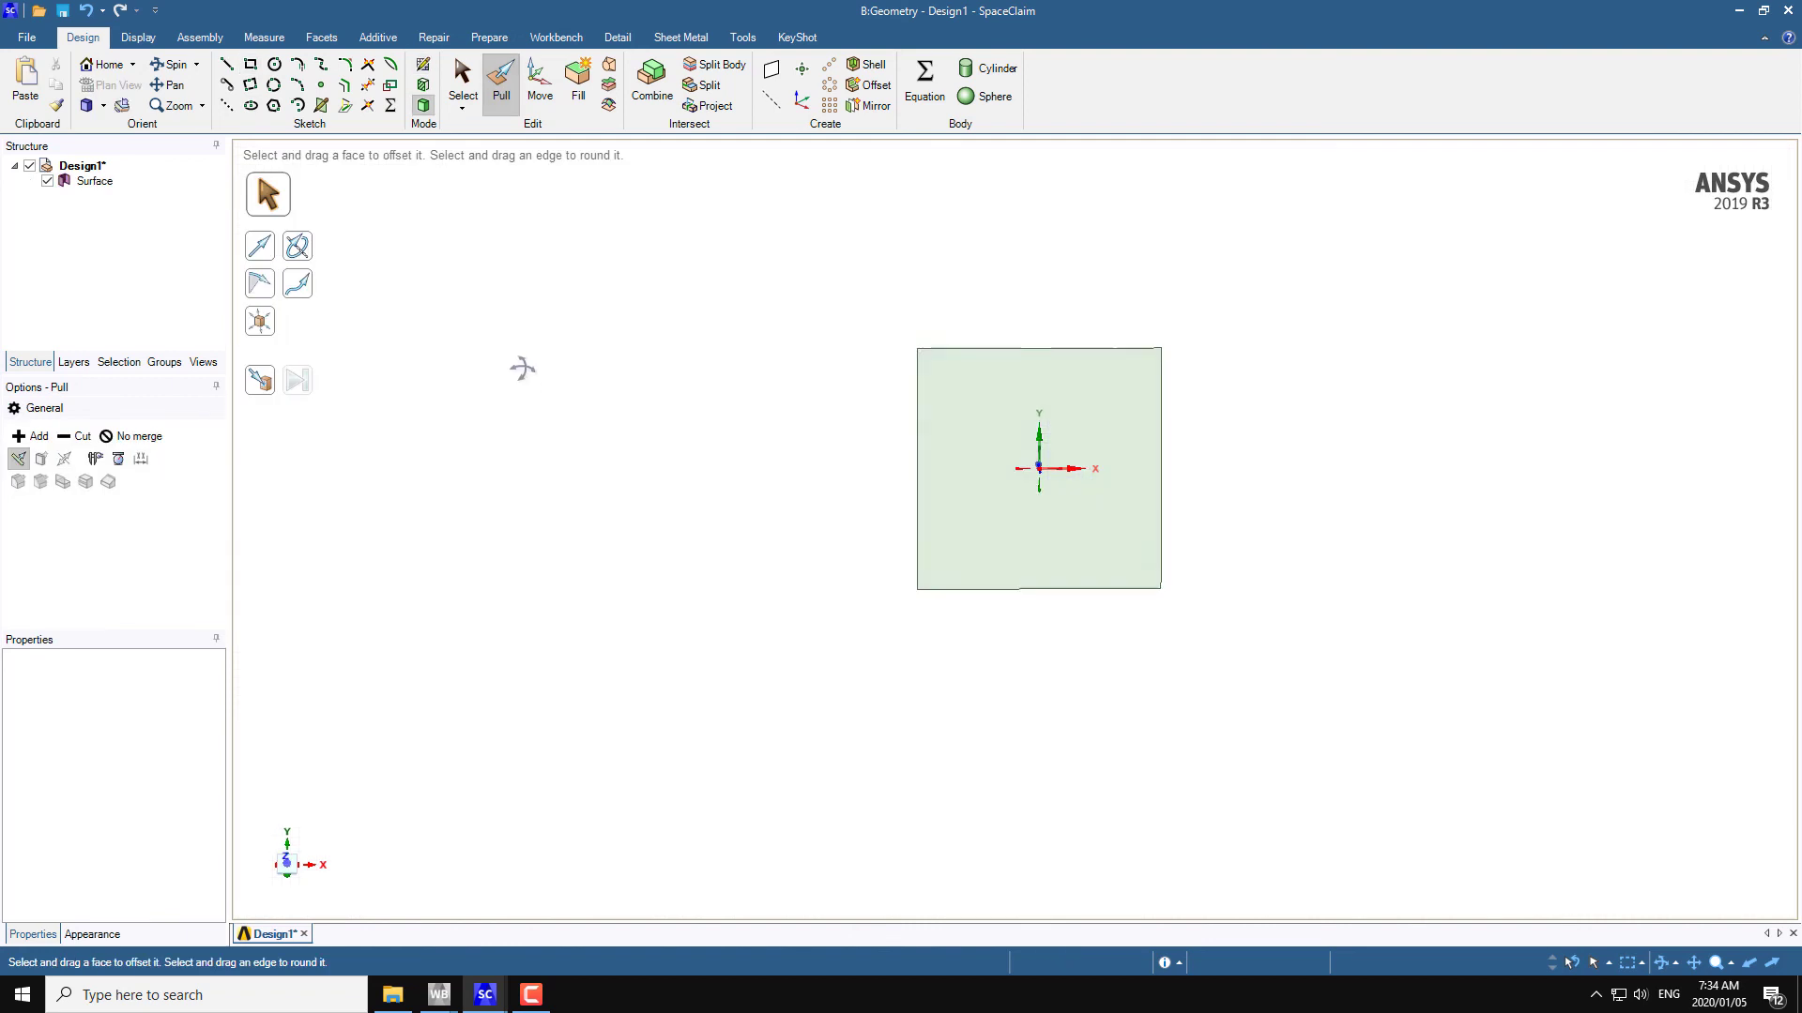
pyautogui.click(957, 490)
pyautogui.moveTo(957, 491); pyautogui.dragTo(753, 478)
pyautogui.scroll(2, 750, 480)
pyautogui.scroll(-5, 700, 470)
pyautogui.moveTo(700, 470)
pyautogui.mouseDown(button='middle')
pyautogui.moveTo(748, 350)
pyautogui.moveTo(670, 405)
pyautogui.moveTo(601, 377)
pyautogui.moveTo(497, 478)
pyautogui.mouseUp(button='middle')
pyautogui.scroll(-1, 615, 370)
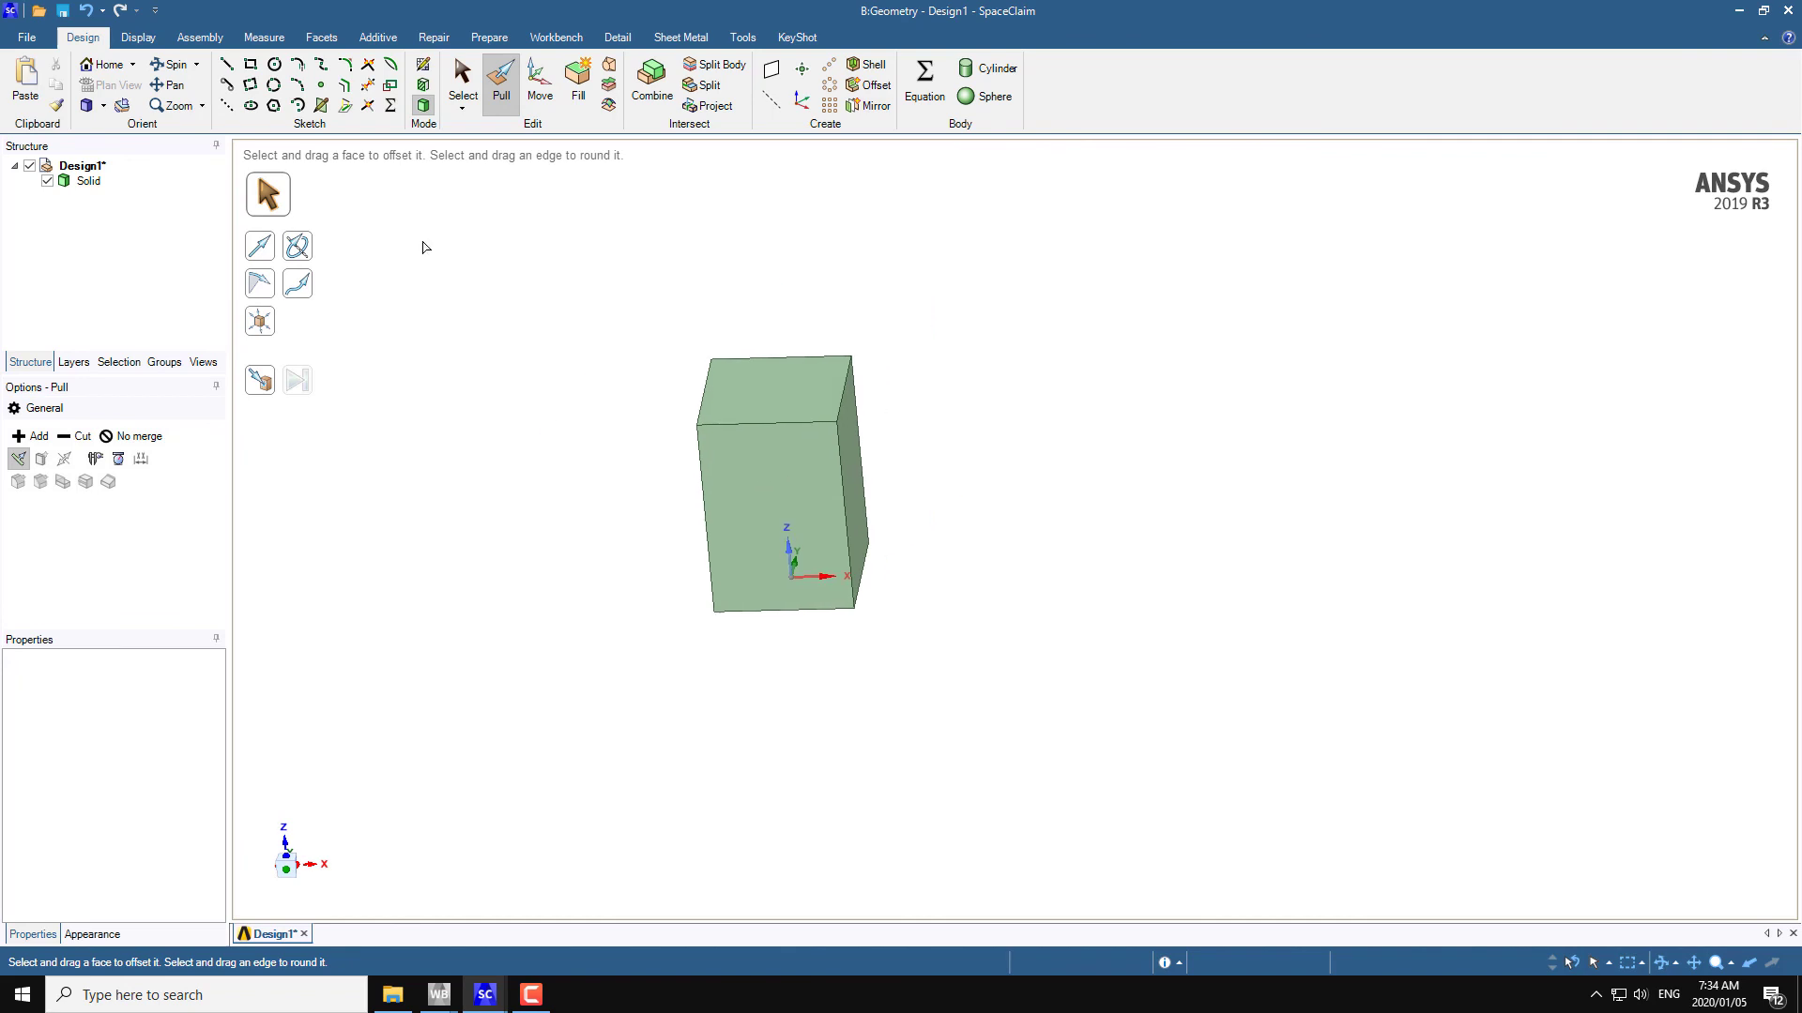
# - Sketch a small circle centred on the block's top face, working in plan view
pyautogui.click(463, 80)
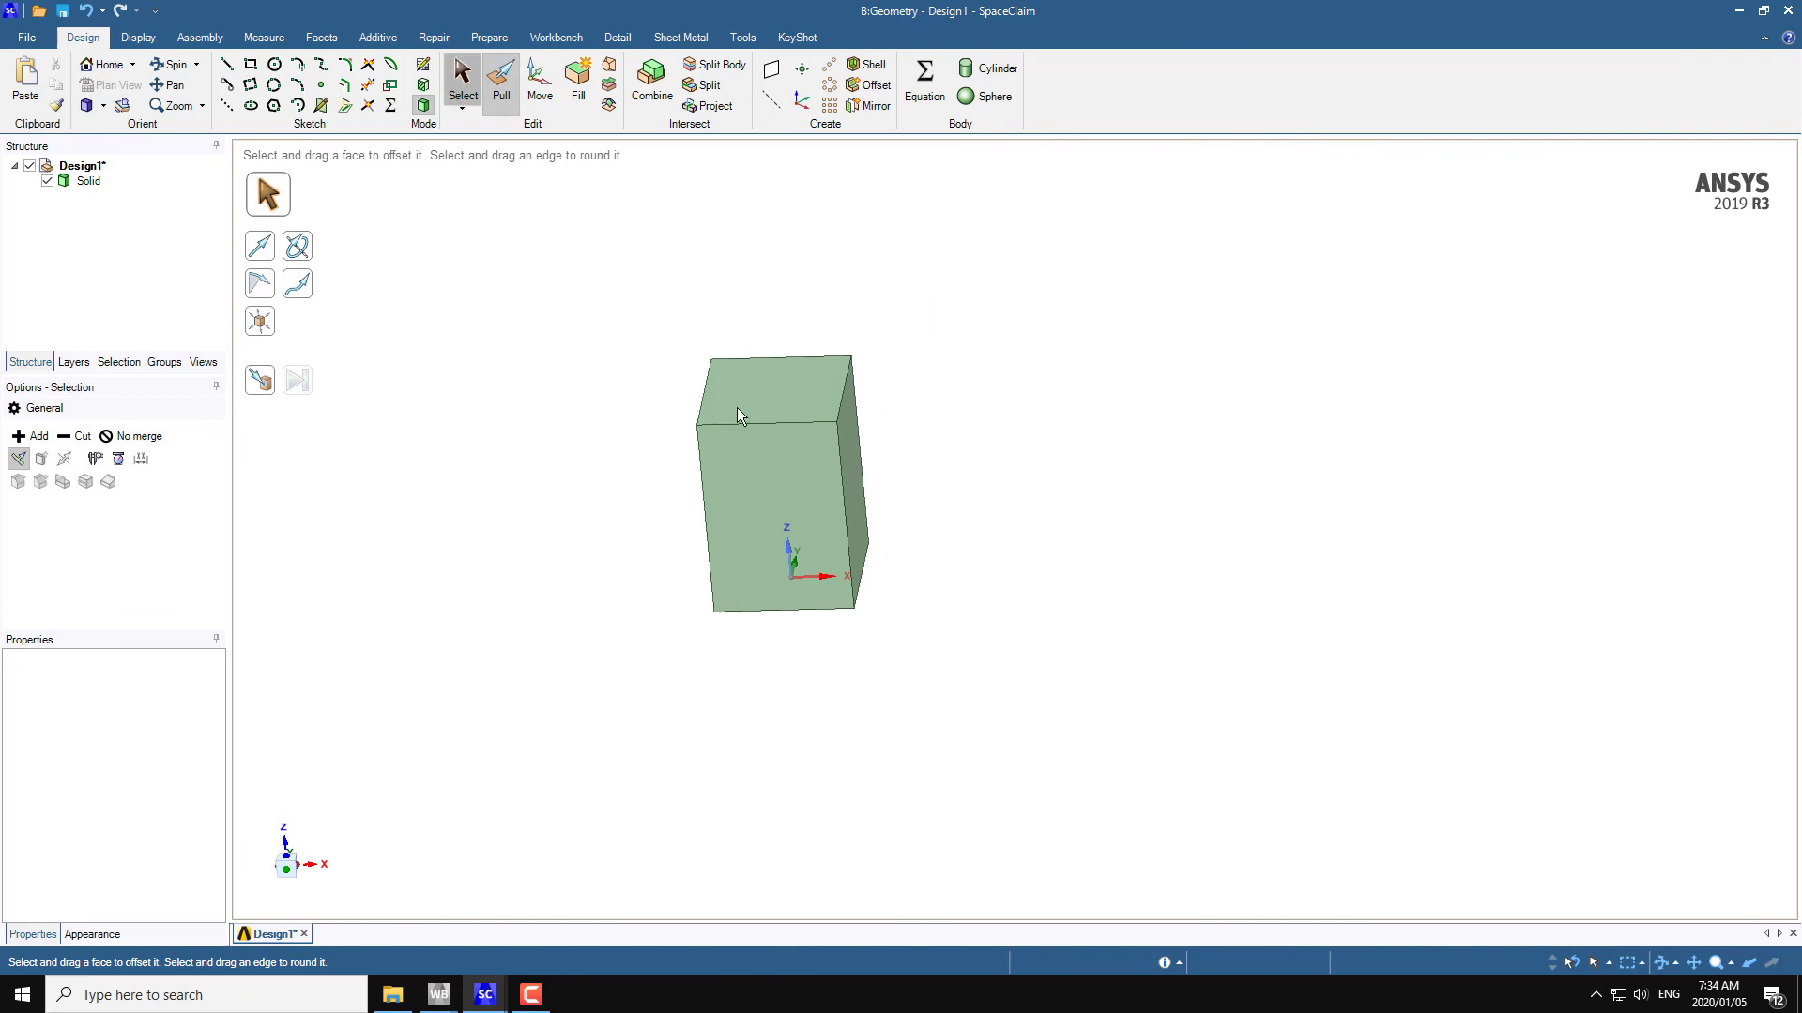
pyautogui.click(779, 398)
pyautogui.click(779, 394)
pyautogui.keyDown('shift'); pyautogui.moveTo(601, 448); pyautogui.dragTo(512, 445, button='middle'); pyautogui.keyUp('shift')
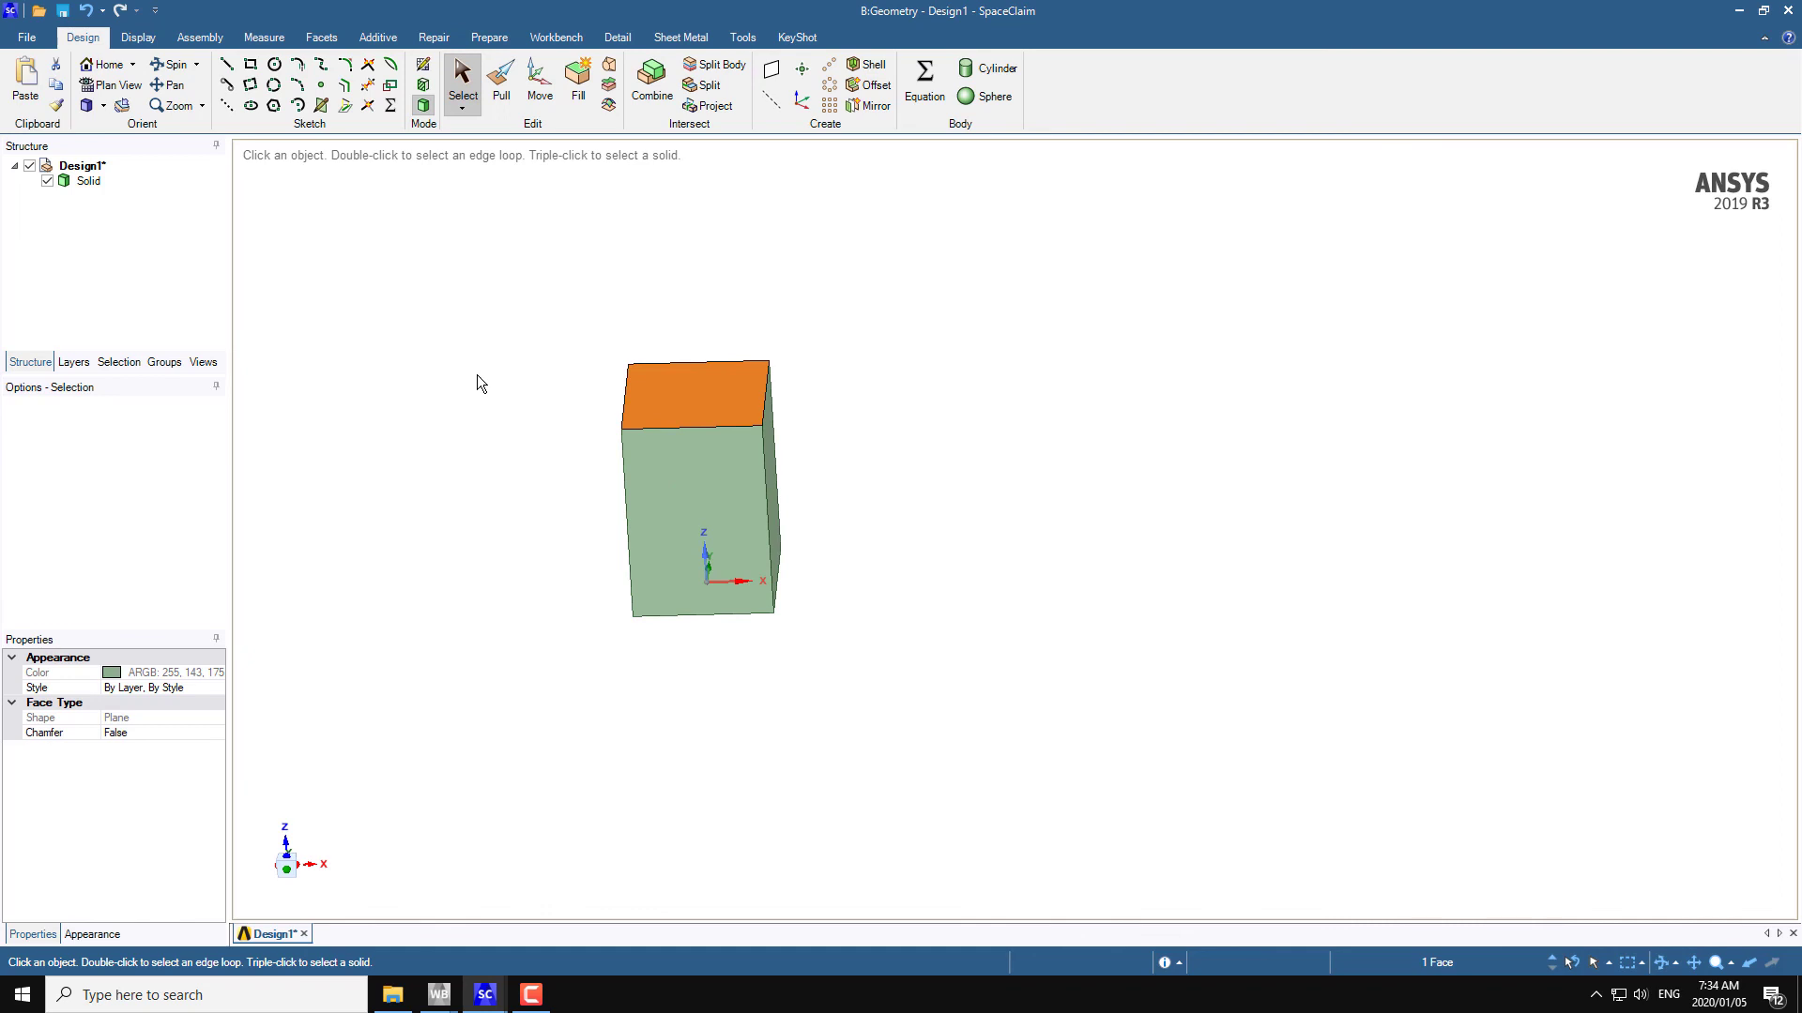
pyautogui.click(274, 64)
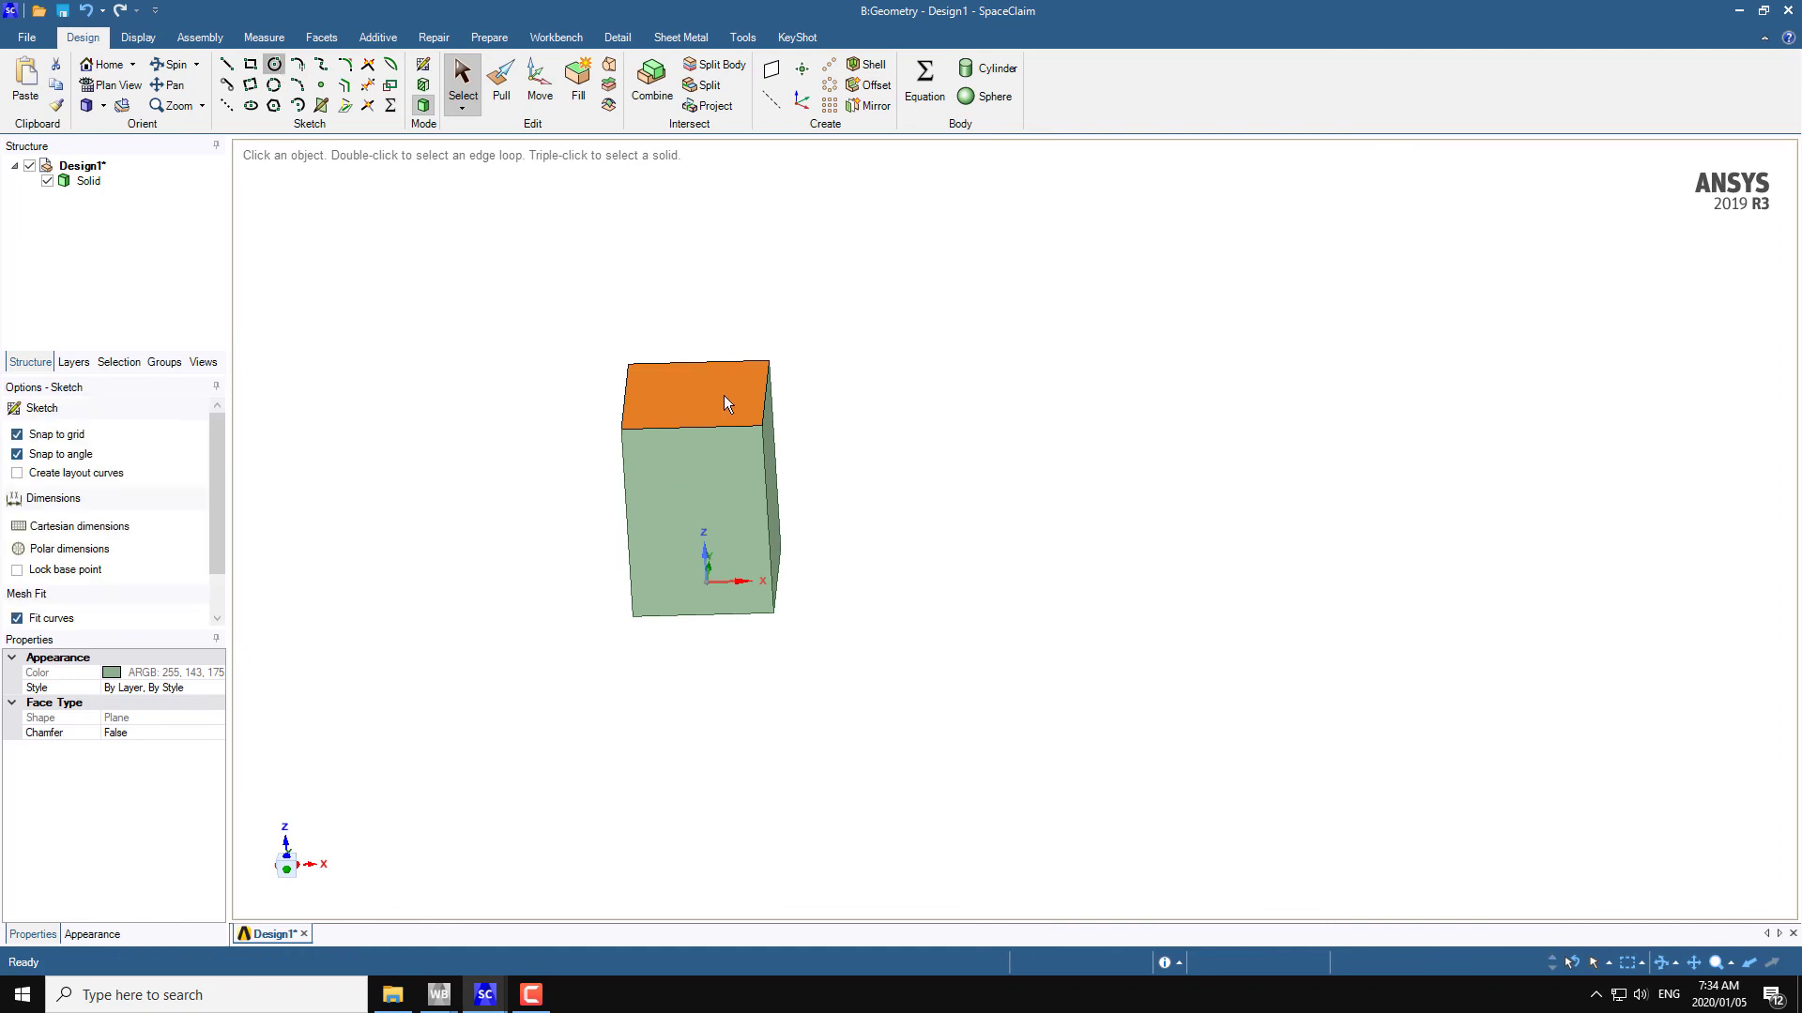
pyautogui.moveTo(690, 396)
pyautogui.mouseDown(button='middle')
pyautogui.moveTo(689, 366)
pyautogui.moveTo(695, 381)
pyautogui.mouseUp(button='middle')
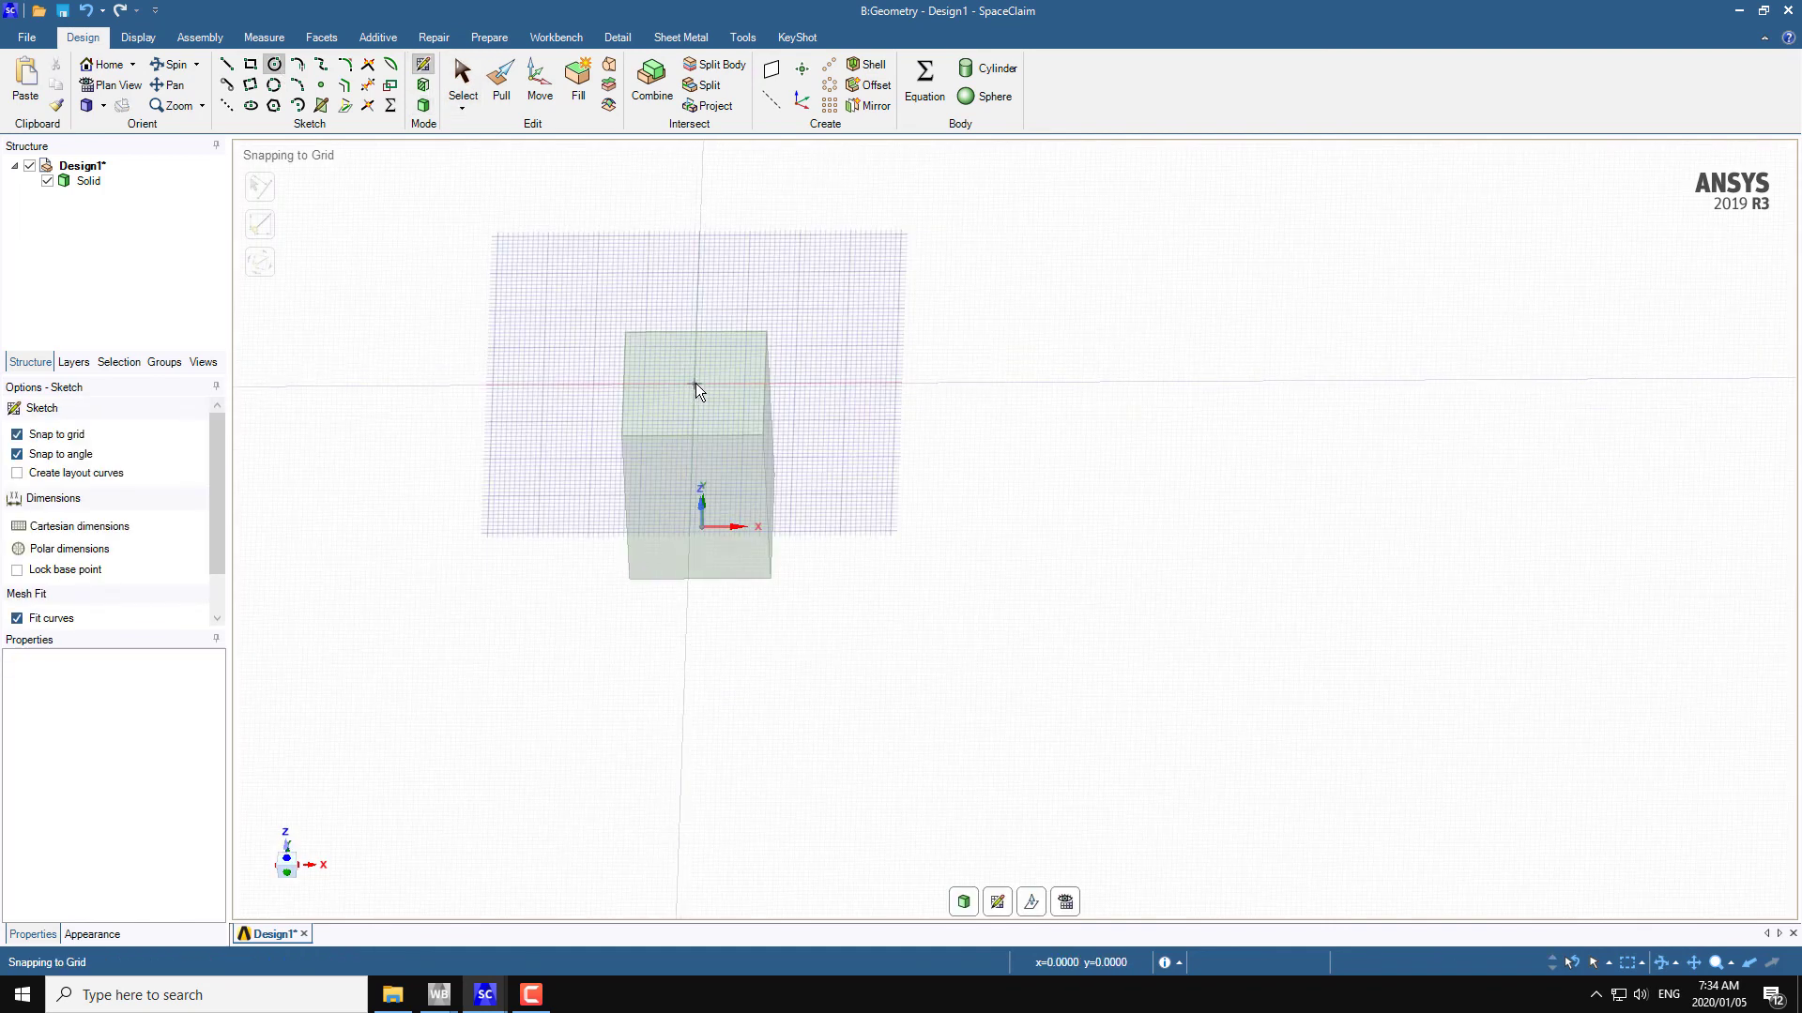
pyautogui.click(695, 382)
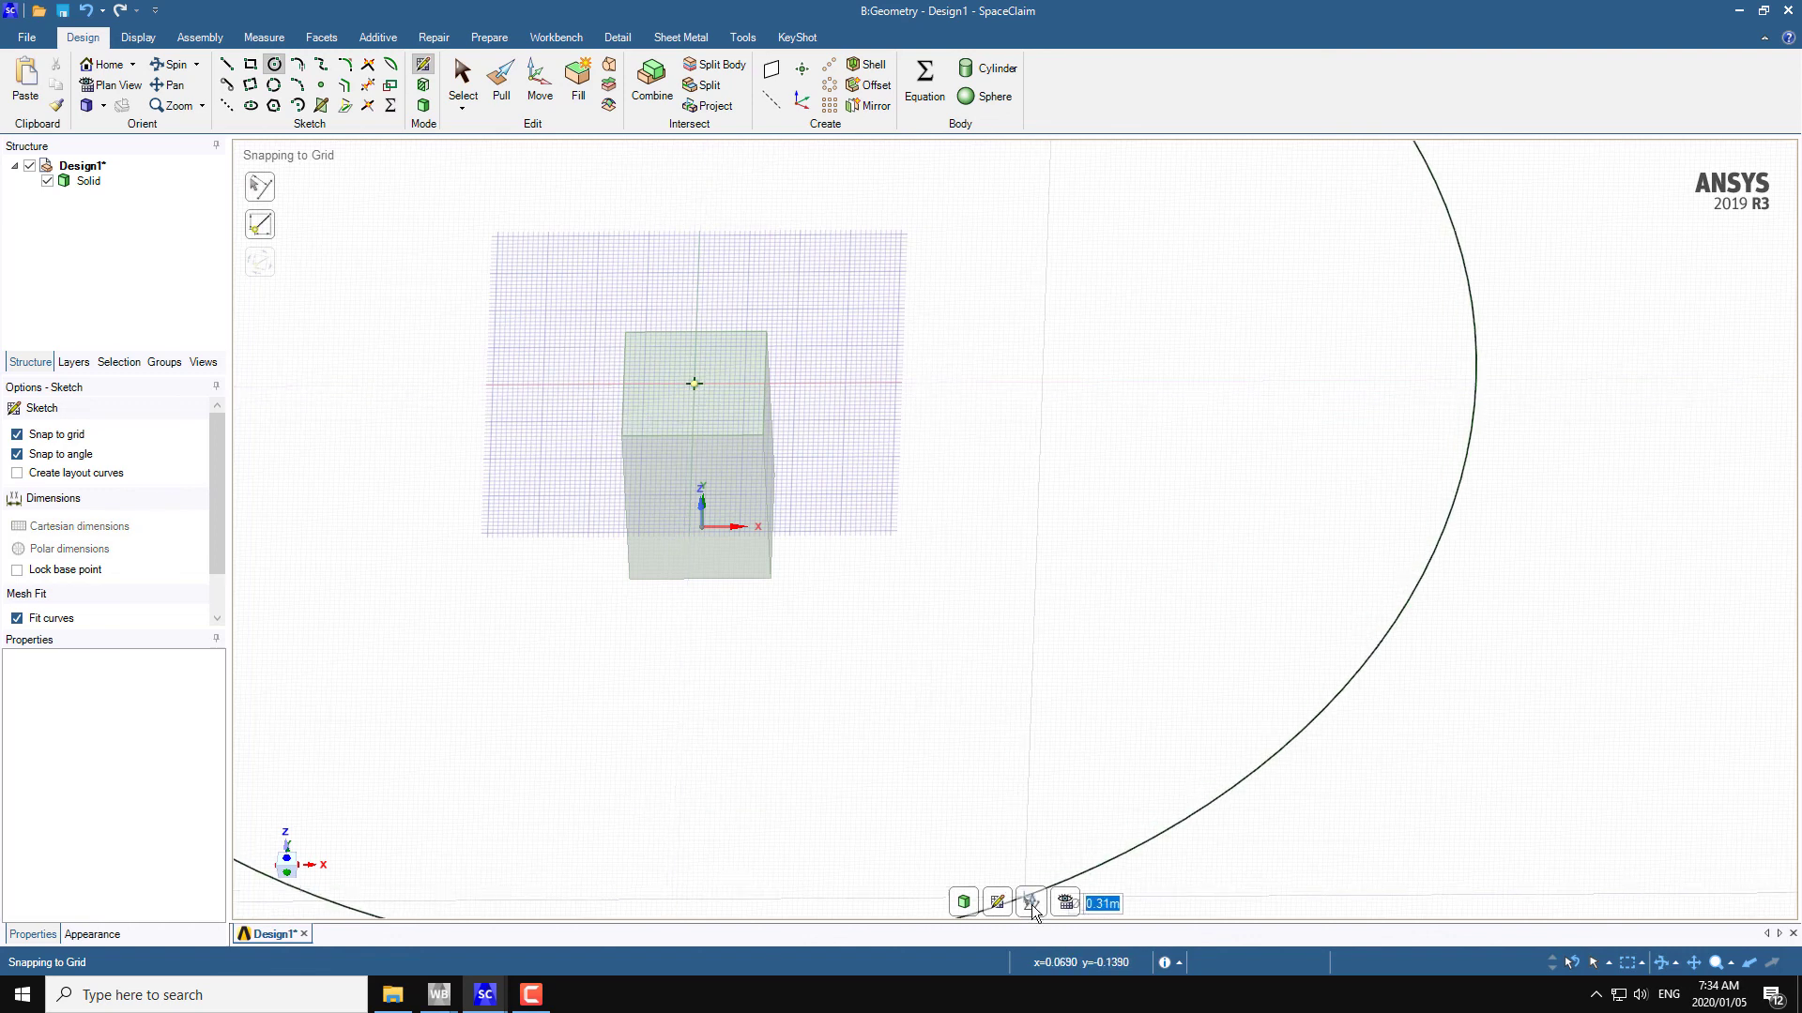
pyautogui.click(1065, 902)
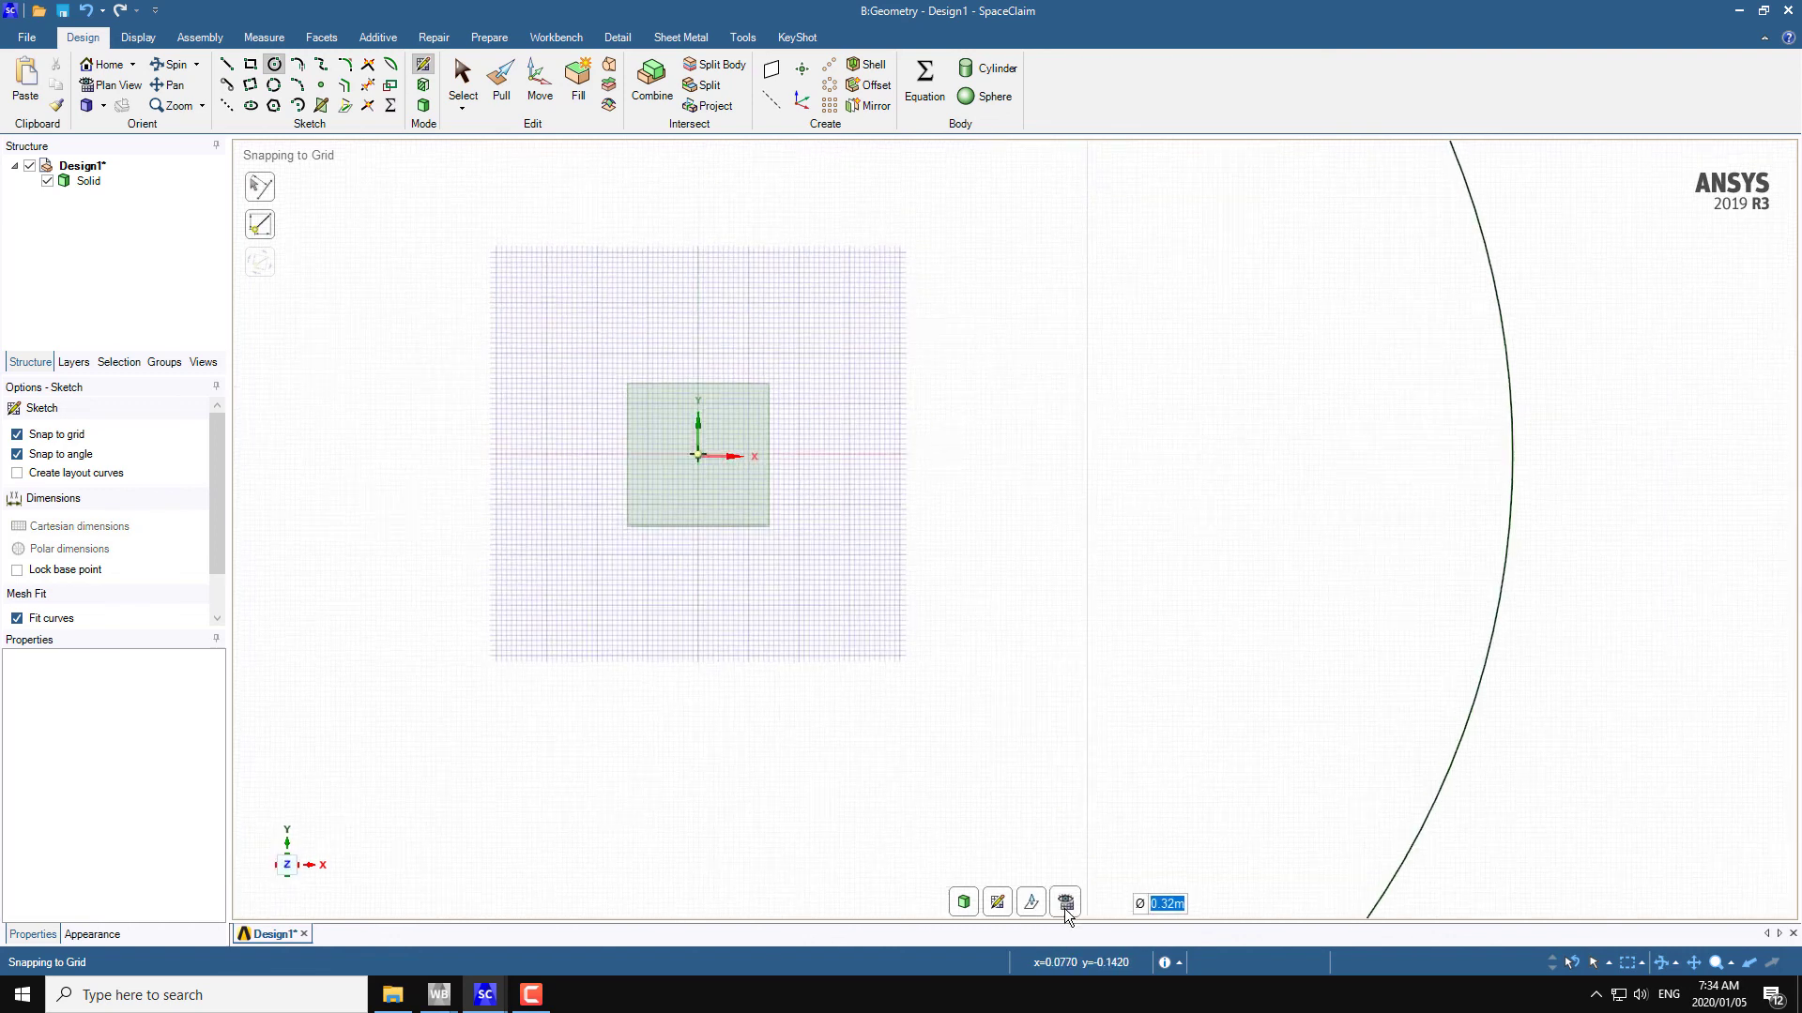
pyautogui.click(713, 467)
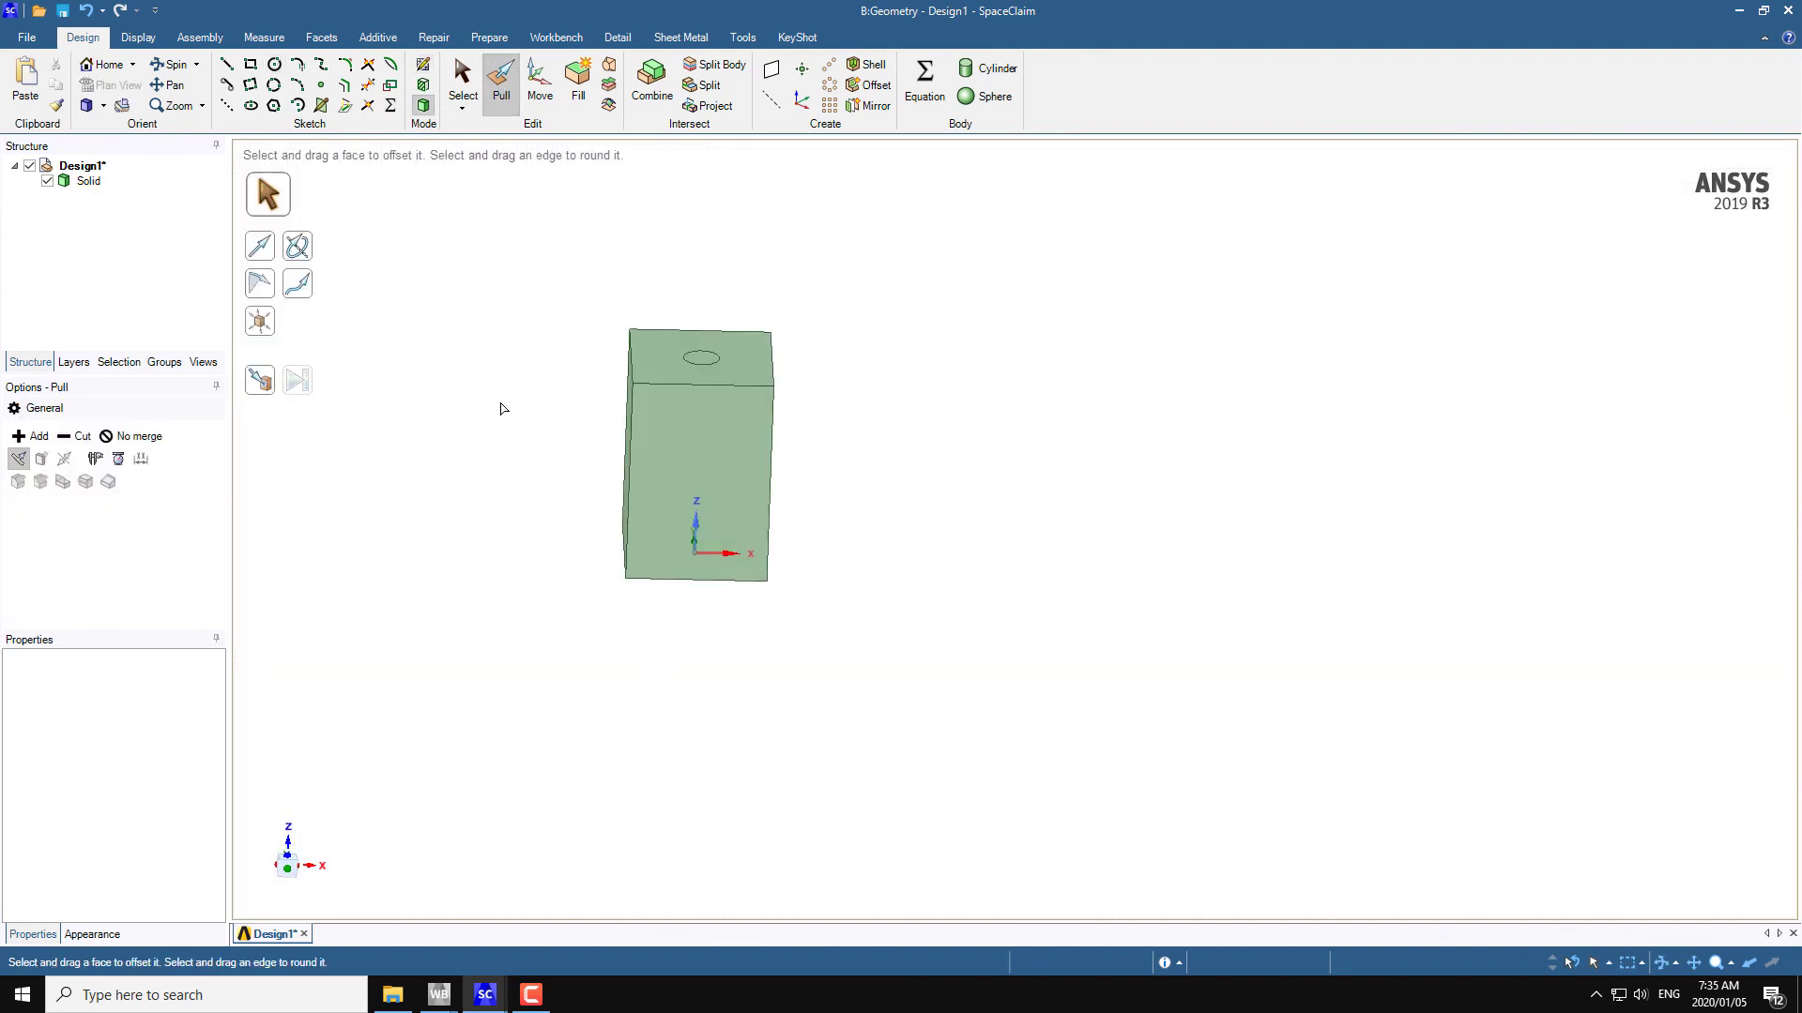
# - Try pulling the circular face upward into a cylinder joined to the block, and undo that pull
pyautogui.click(765, 448)
pyautogui.moveTo(766, 449); pyautogui.dragTo(769, 173)
pyautogui.click(514, 150)
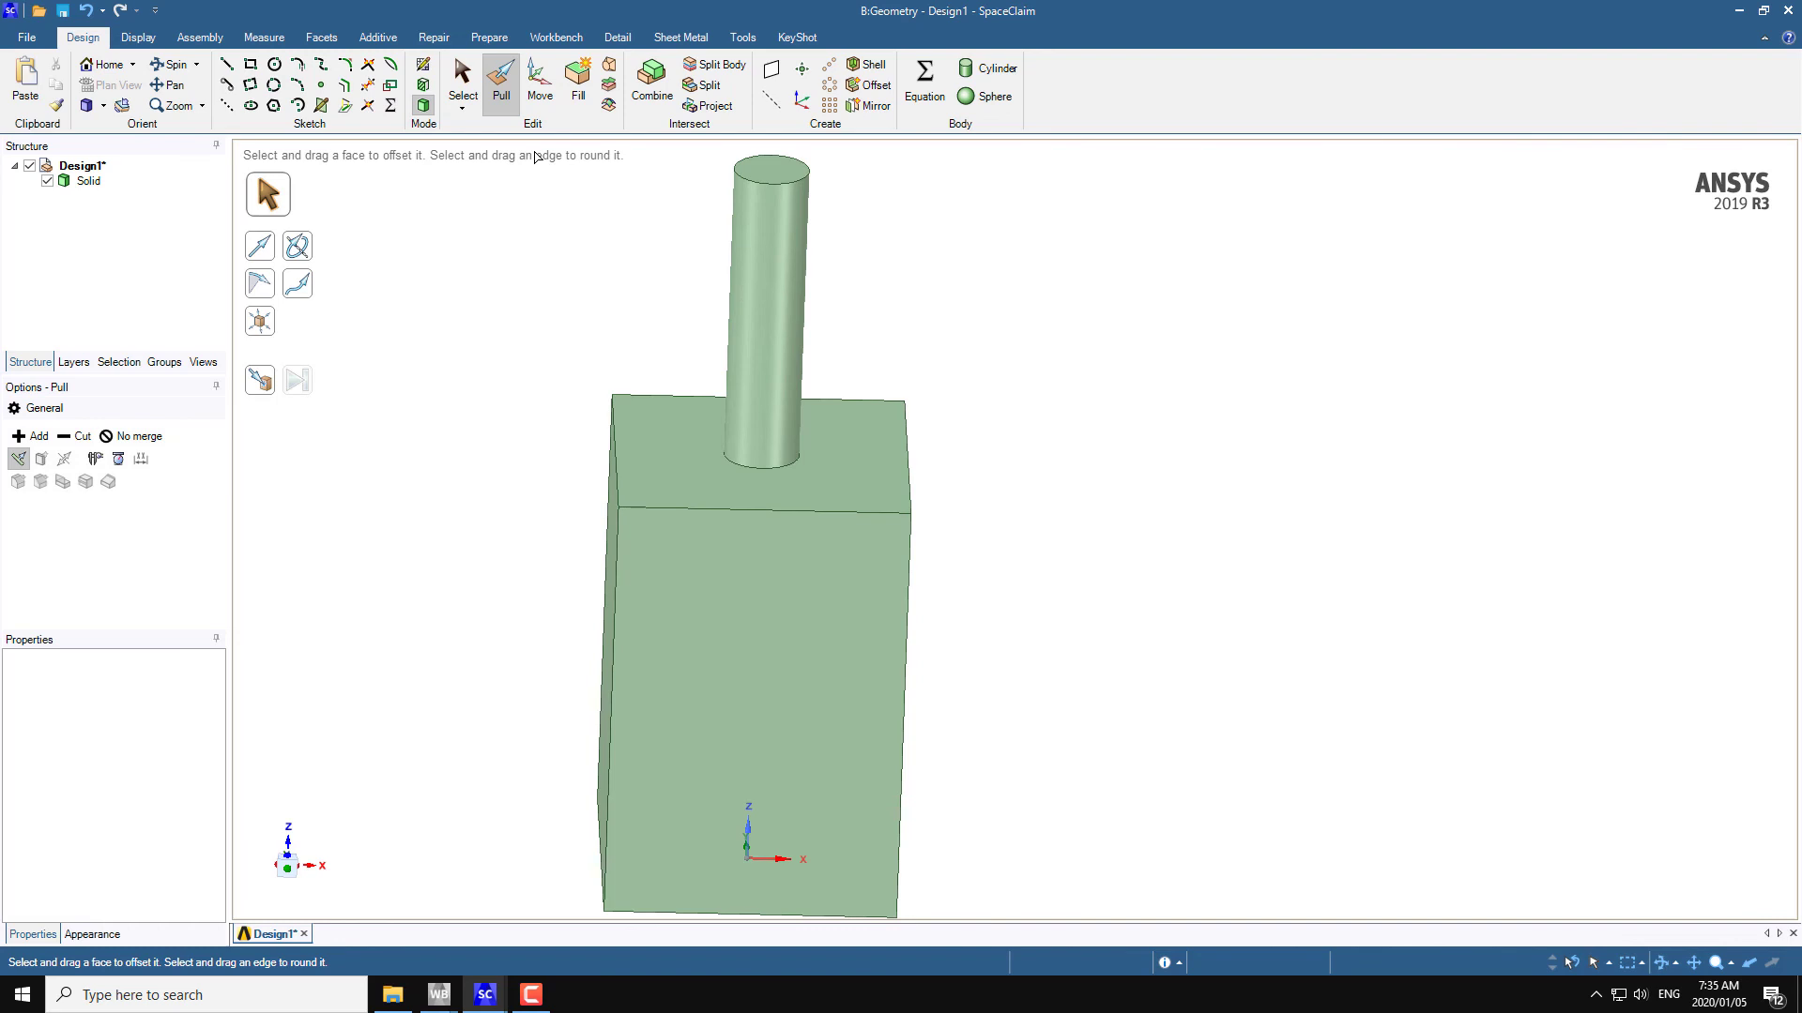
pyautogui.scroll(-3, 647, 441)
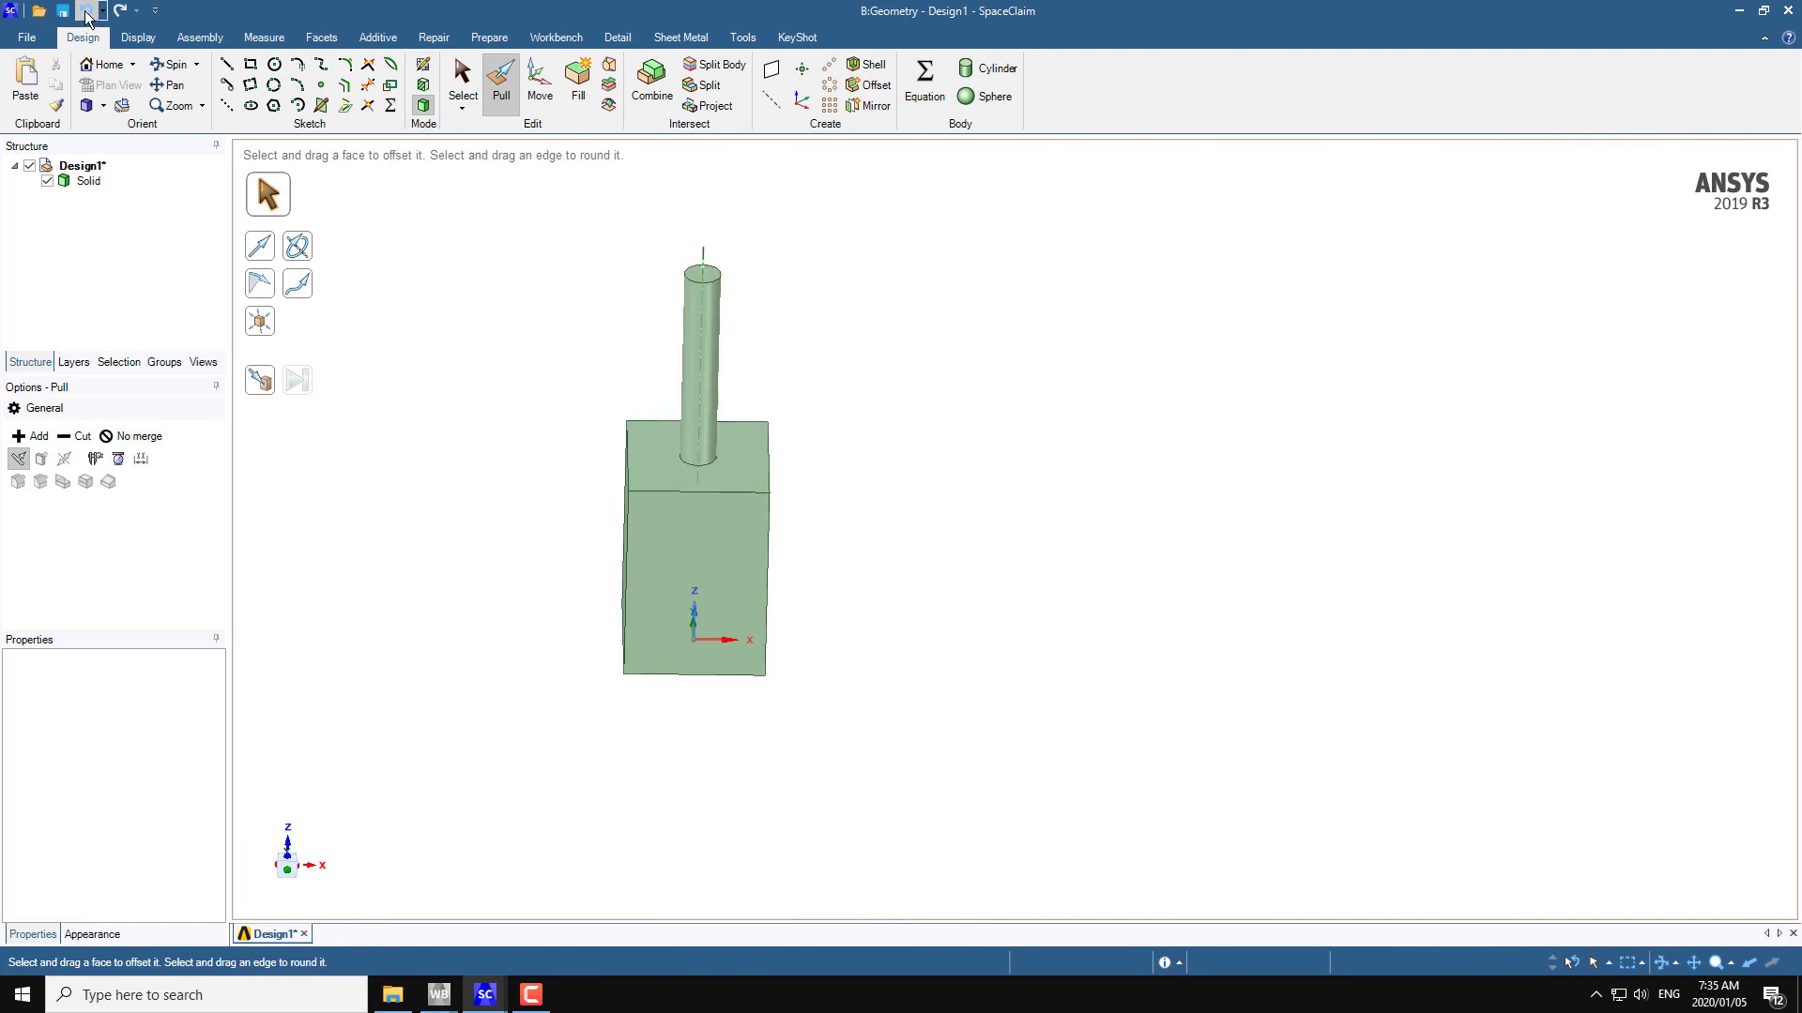
pyautogui.hotkey('ctrl', 'z')
# - Copy the circular face on top of the block and paste it as a separate surface
pyautogui.moveTo(454, 454); pyautogui.dragTo(427, 460, button='middle')
pyautogui.scroll(3, 435, 463)
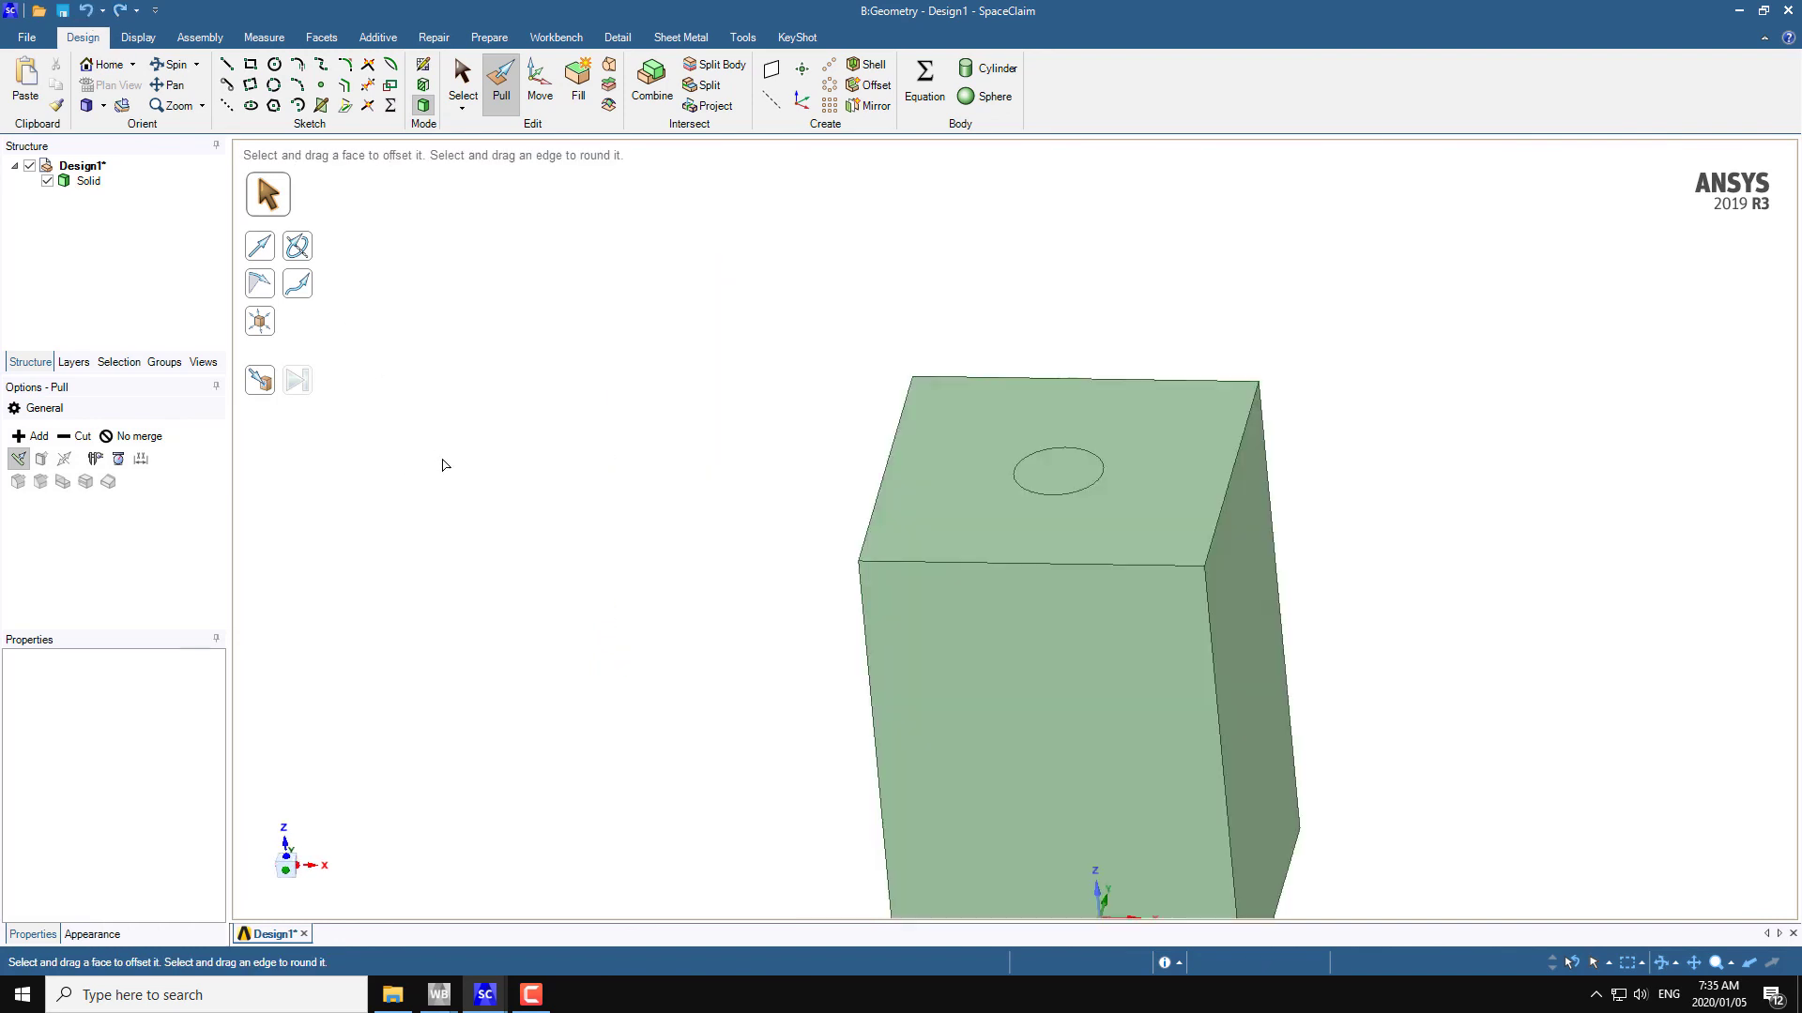
pyautogui.keyDown('shift'); pyautogui.moveTo(525, 485); pyautogui.dragTo(282, 435, button='middle'); pyautogui.keyUp('shift')
pyautogui.click(462, 85)
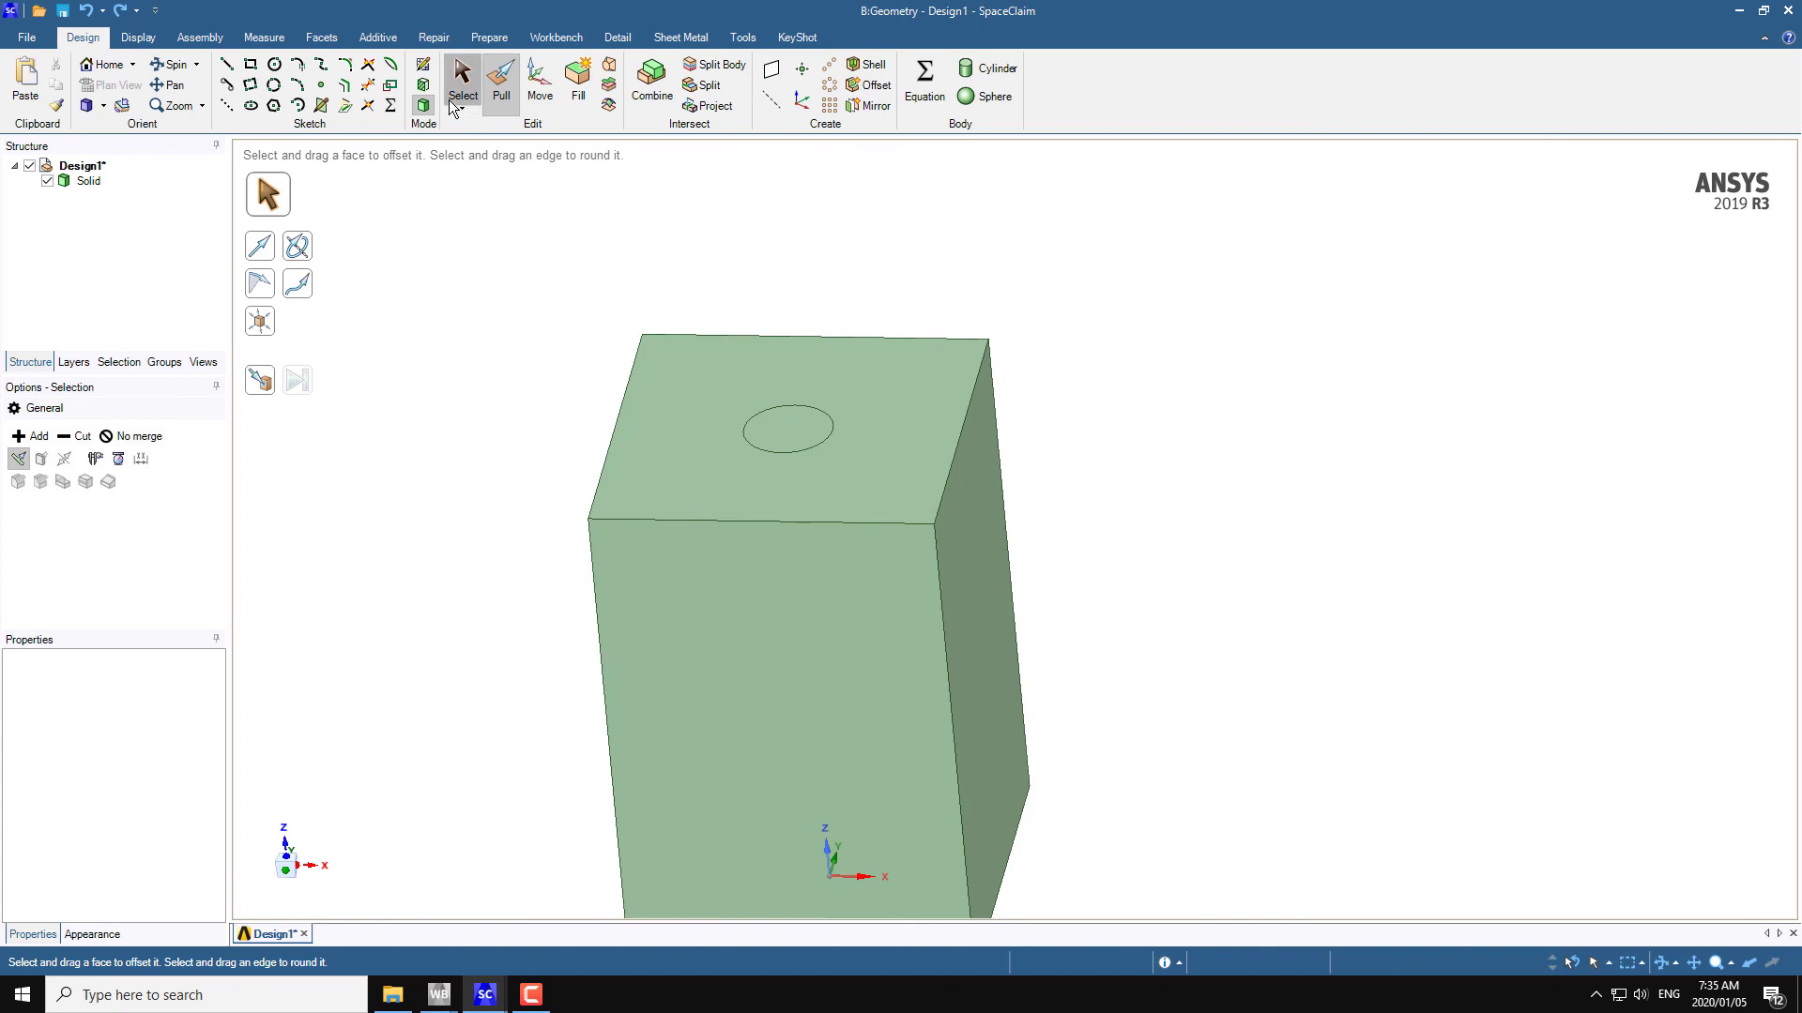
pyautogui.click(751, 430)
pyautogui.click(792, 436)
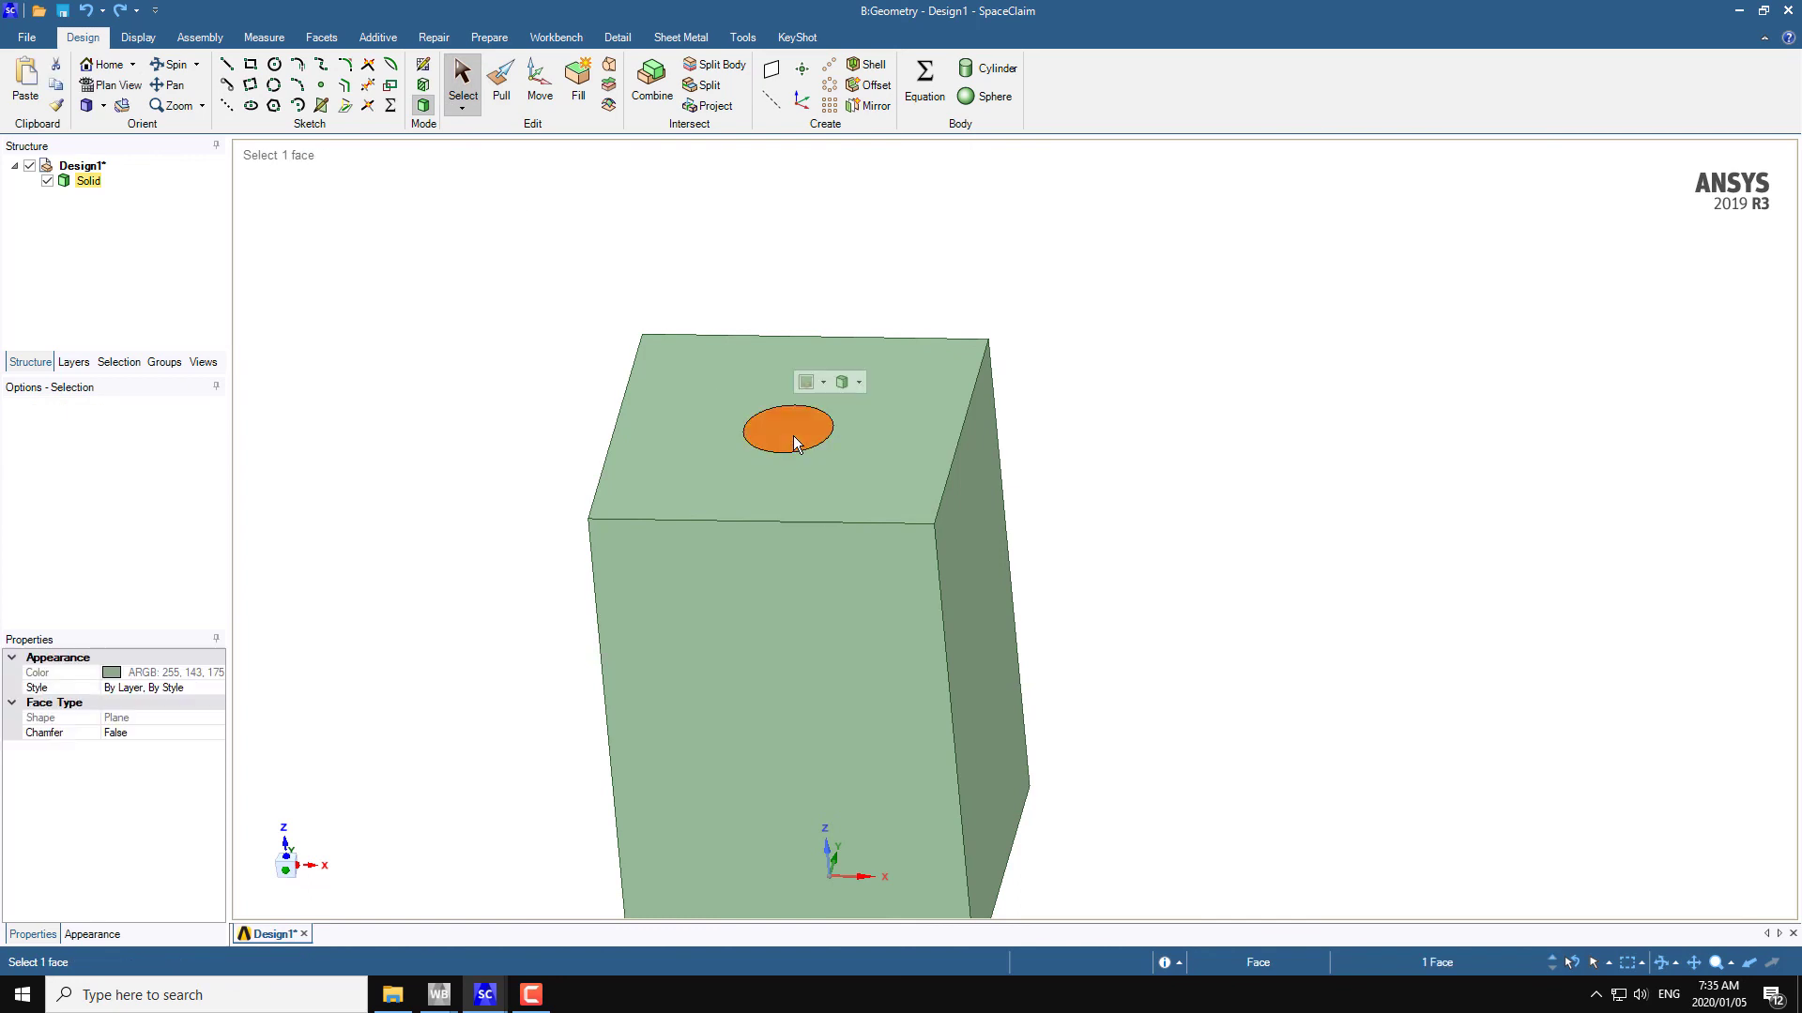
pyautogui.rightClick(792, 436)
pyautogui.click(853, 831)
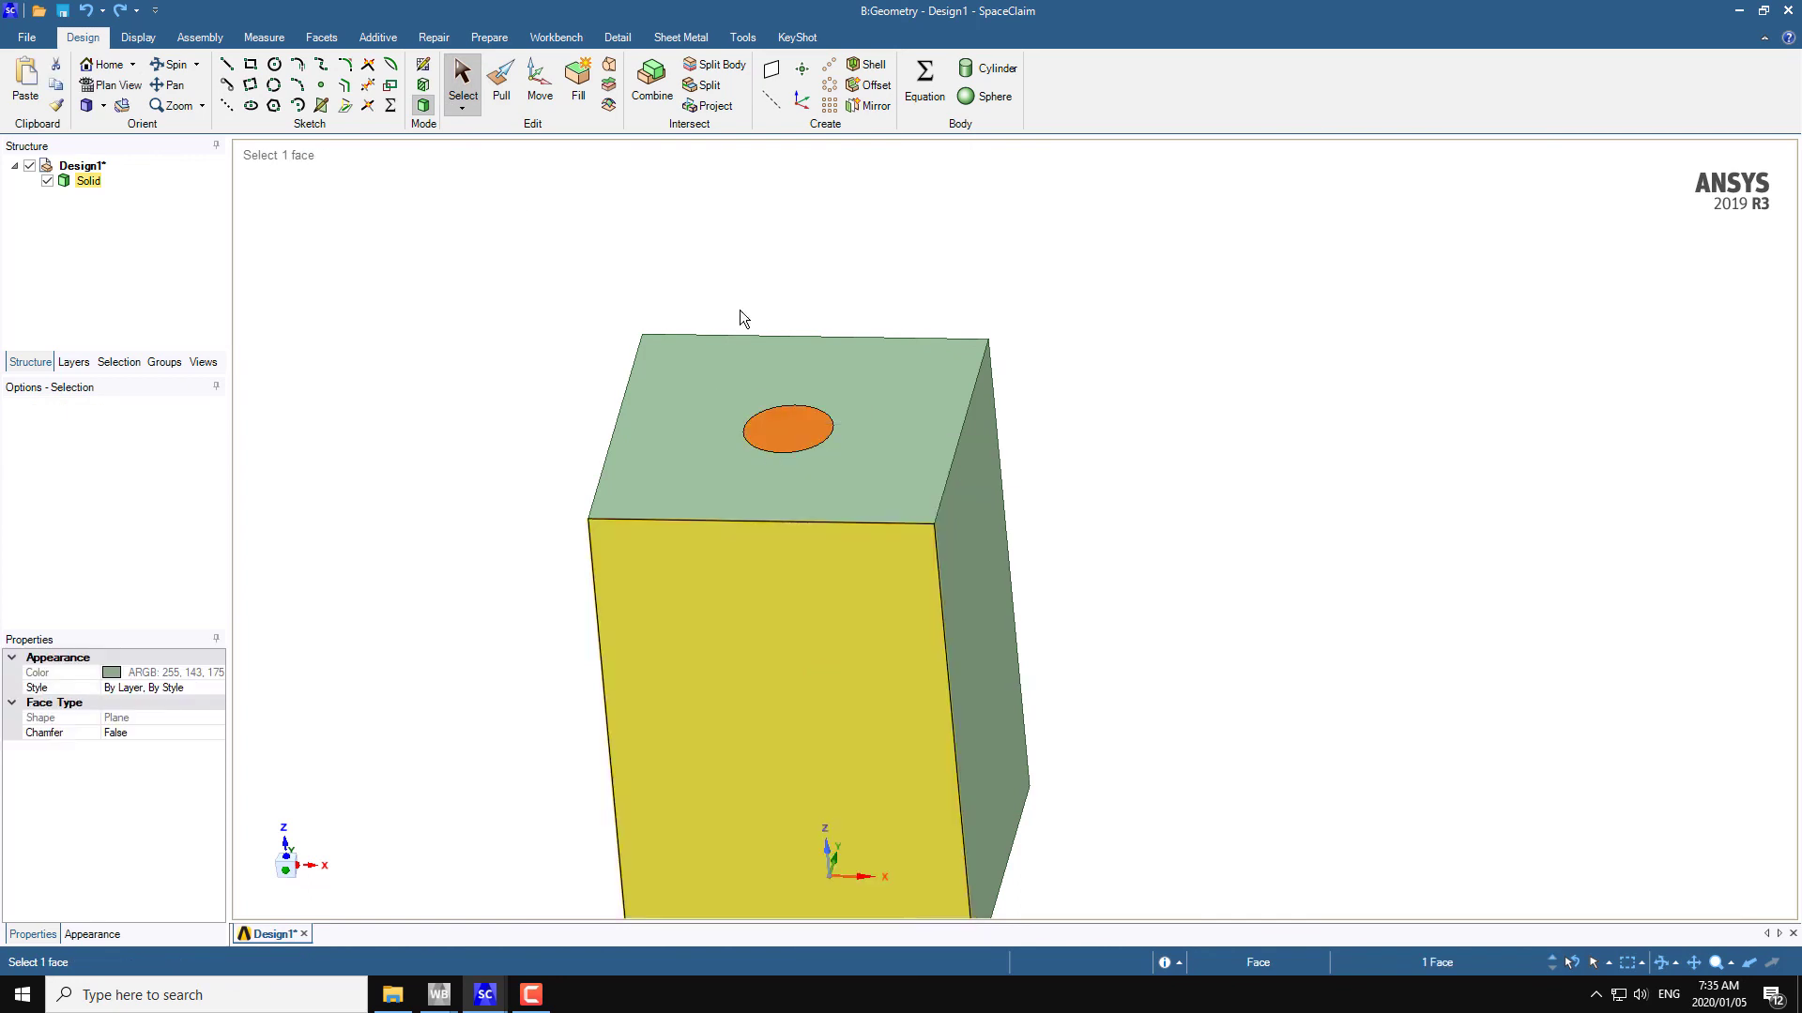
pyautogui.rightClick(723, 223)
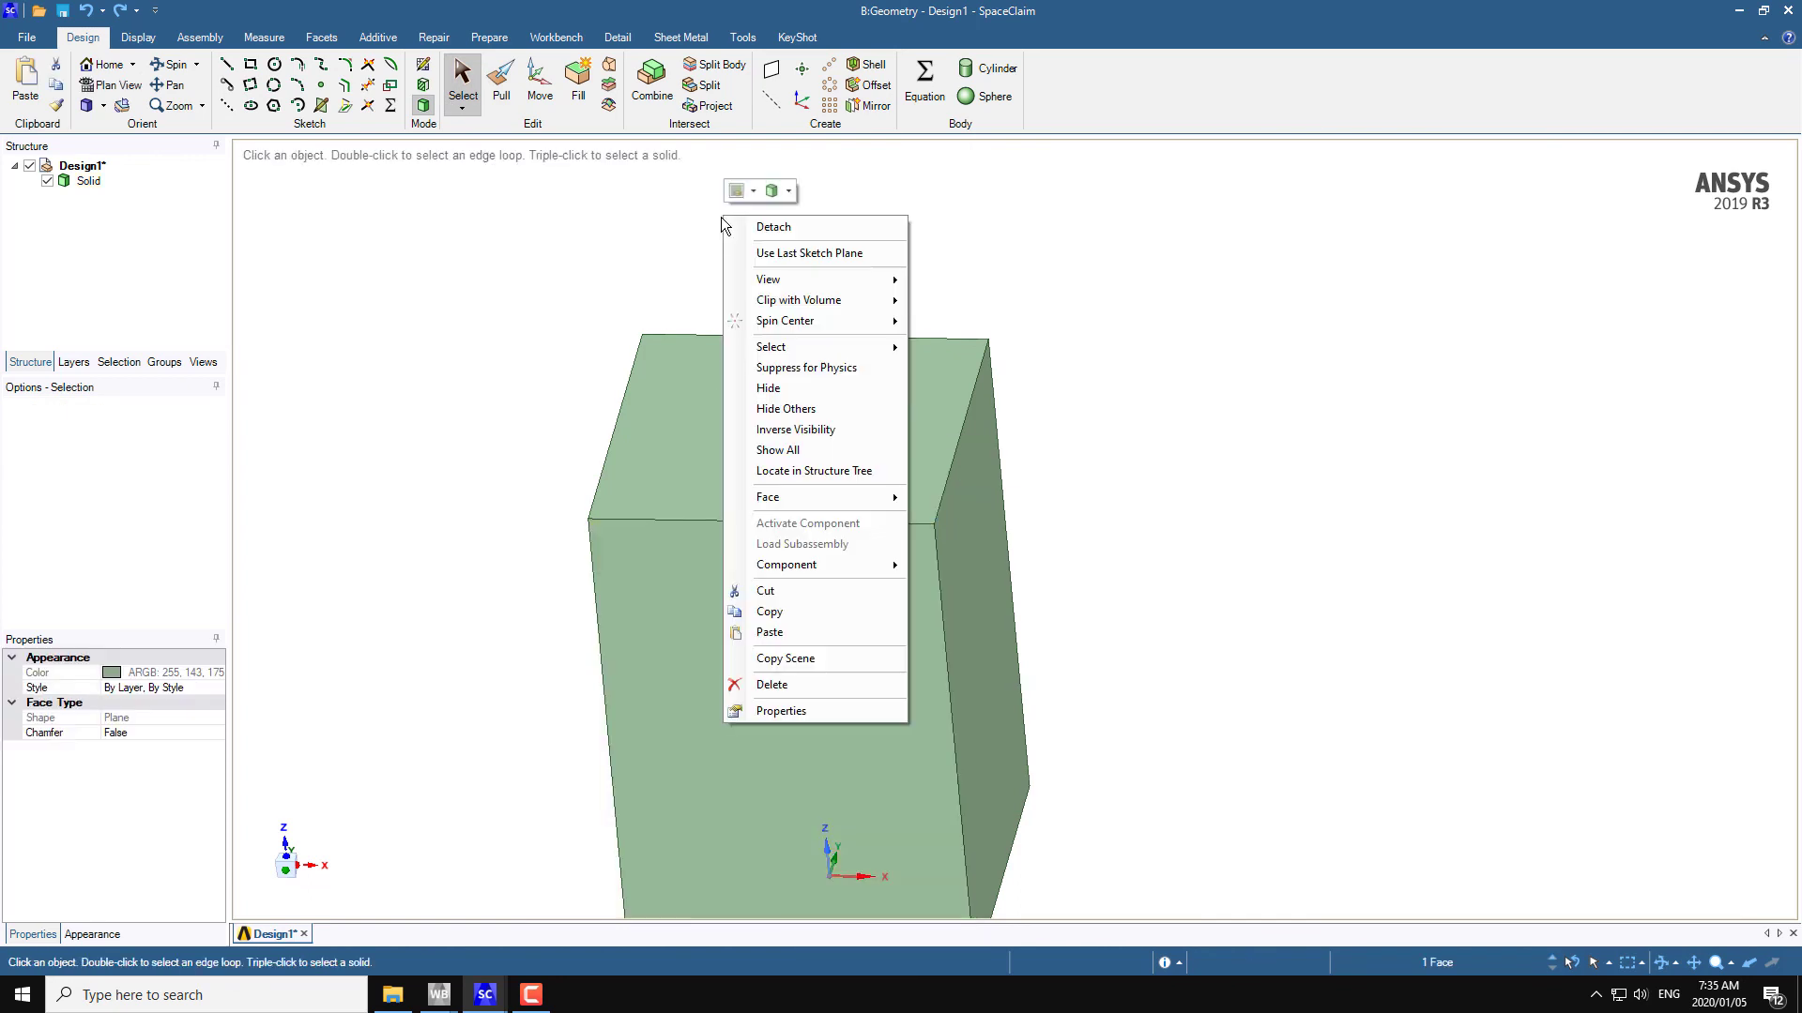
pyautogui.click(779, 631)
# - Hide the solid block so only the pasted circular surface is displayed, and dismiss the physics suppression tip
pyautogui.scroll(5, 459, 472)
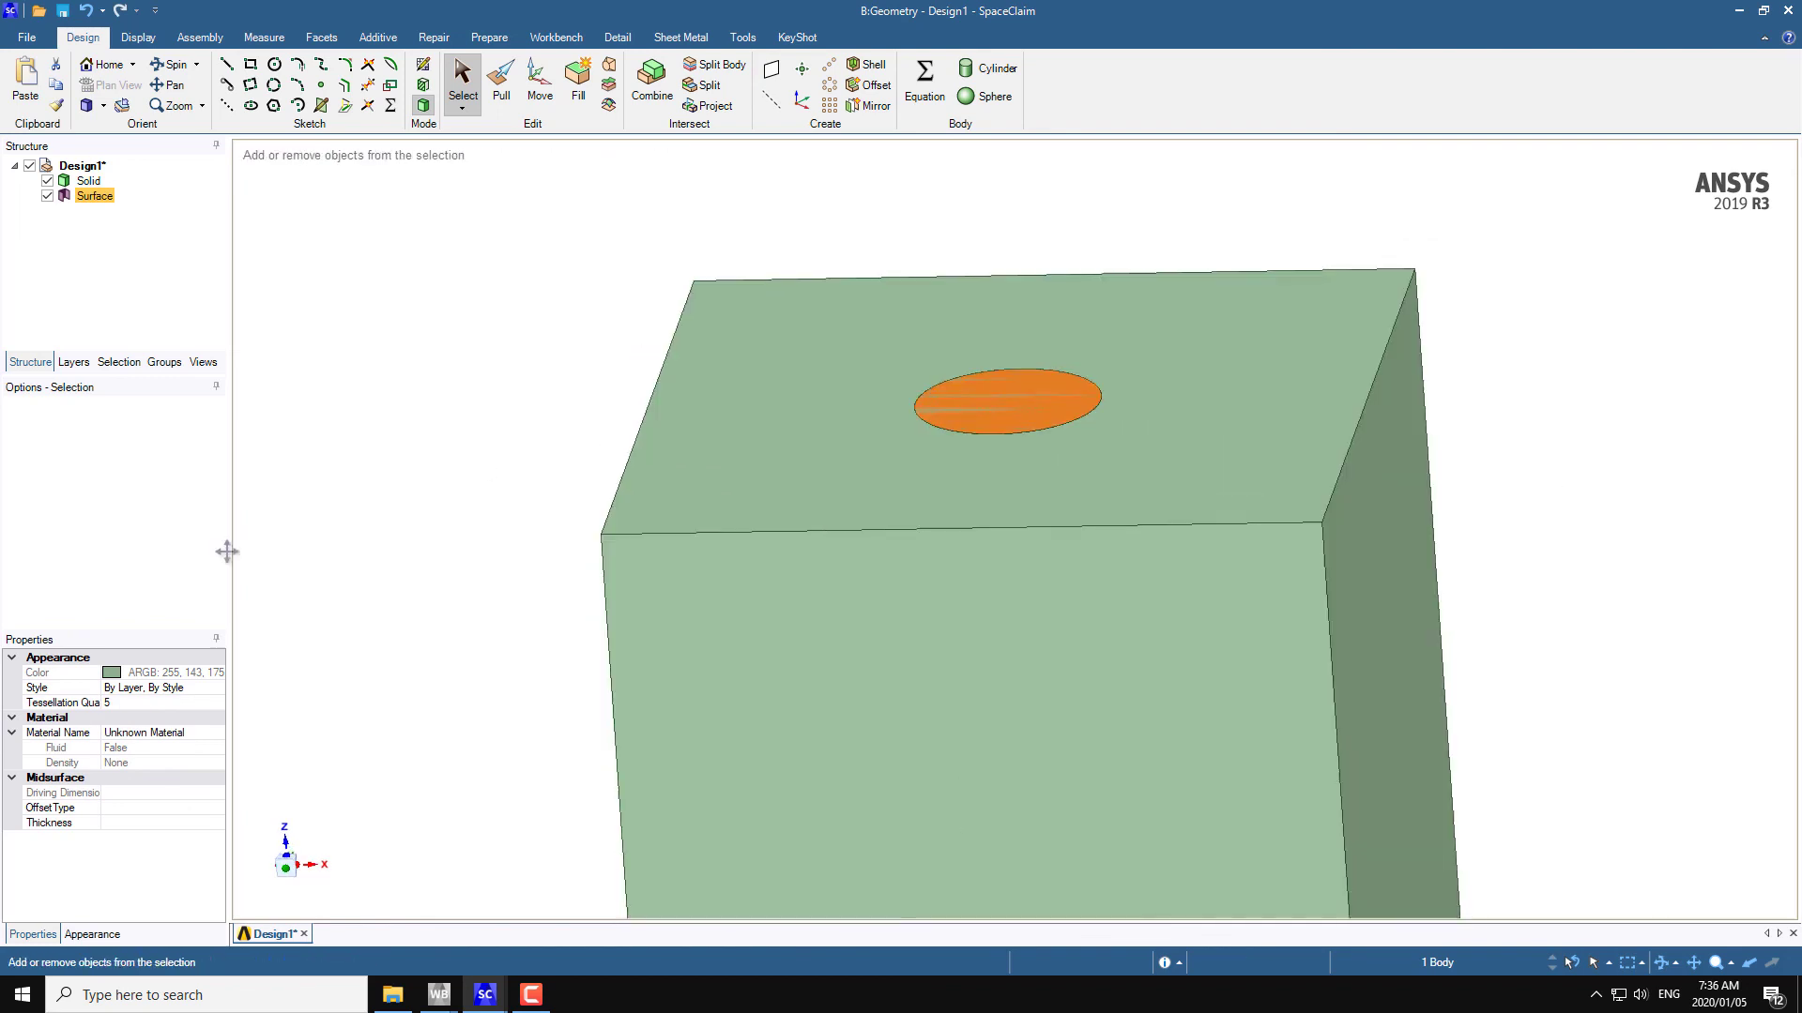
pyautogui.moveTo(672, 482); pyautogui.dragTo(393, 409, button='middle')
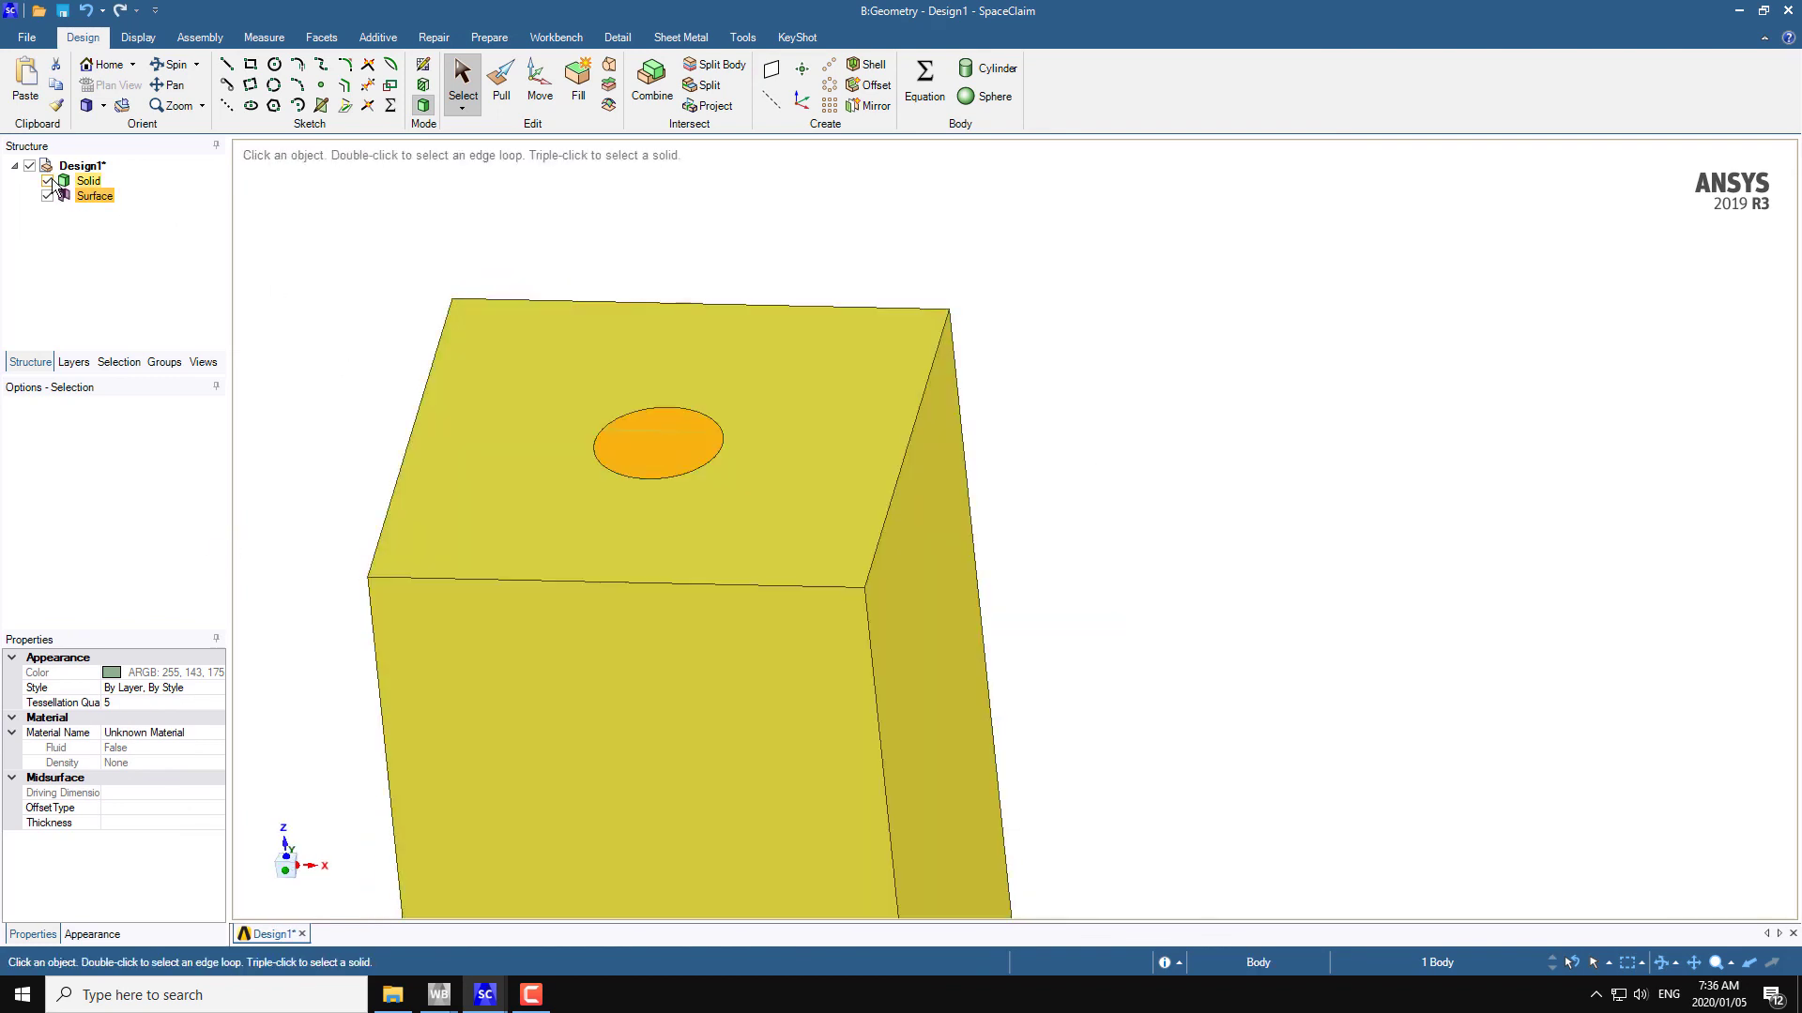
pyautogui.click(48, 181)
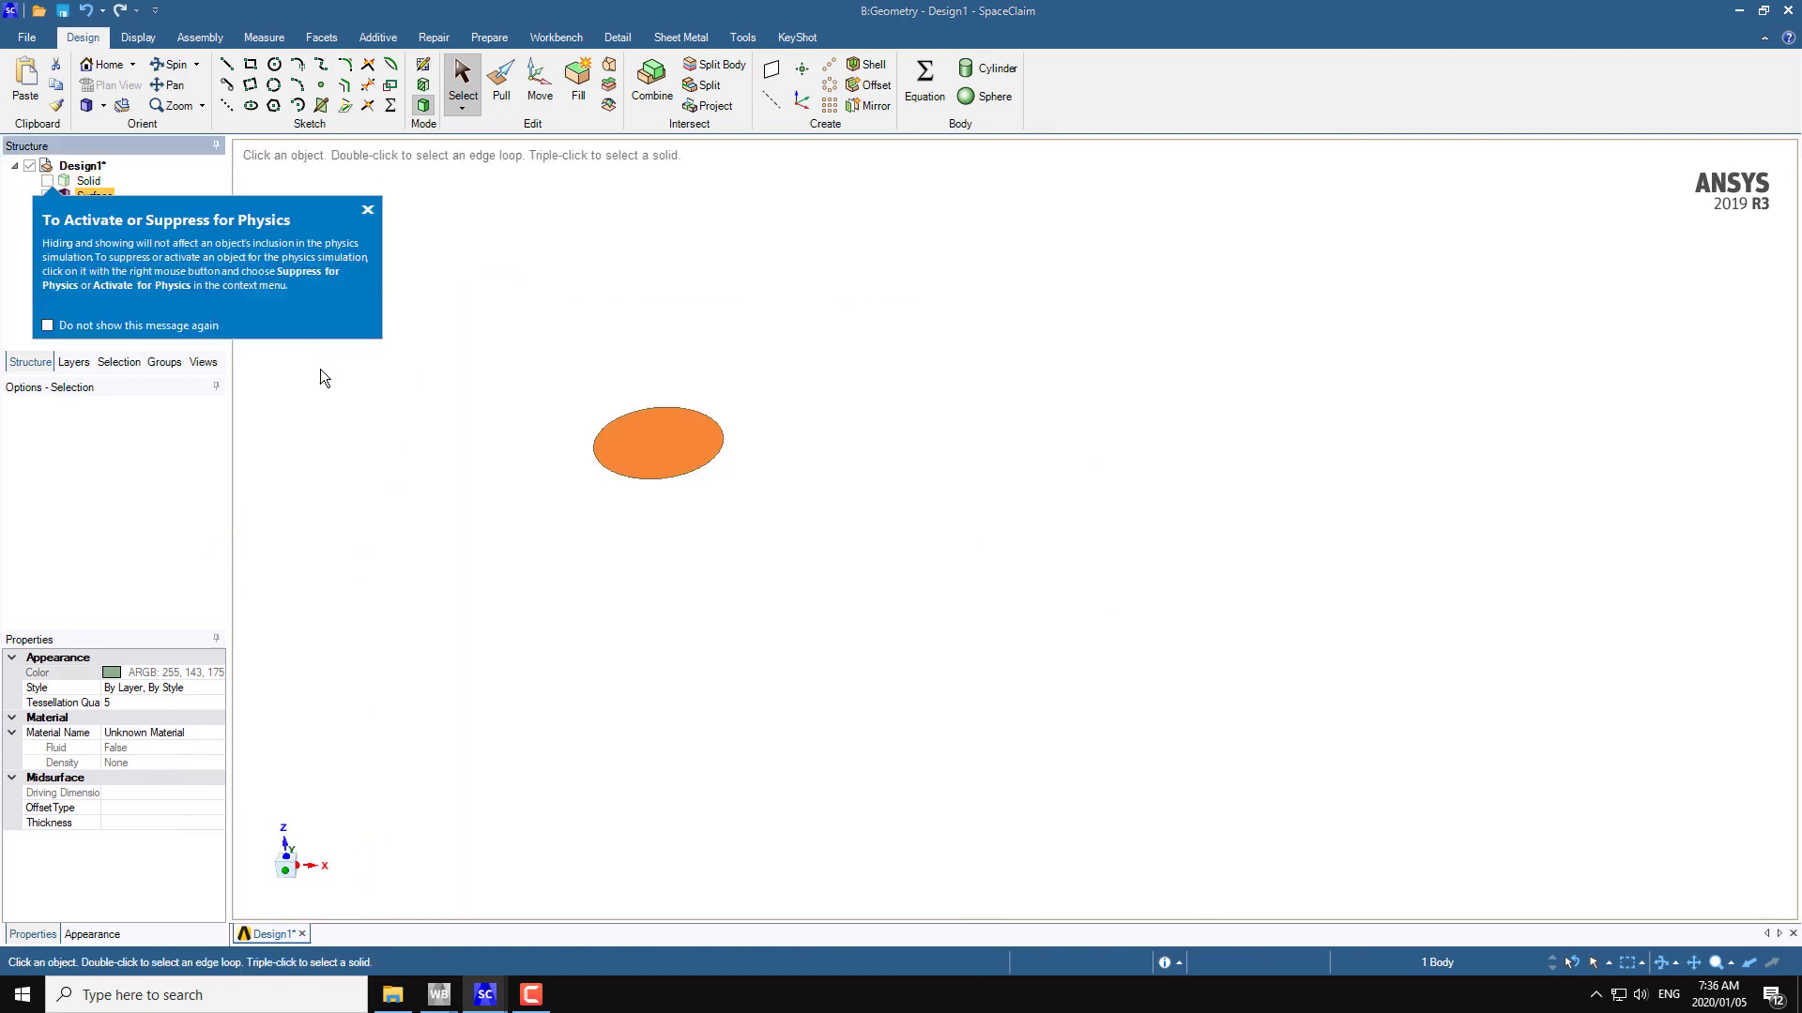
pyautogui.click(367, 210)
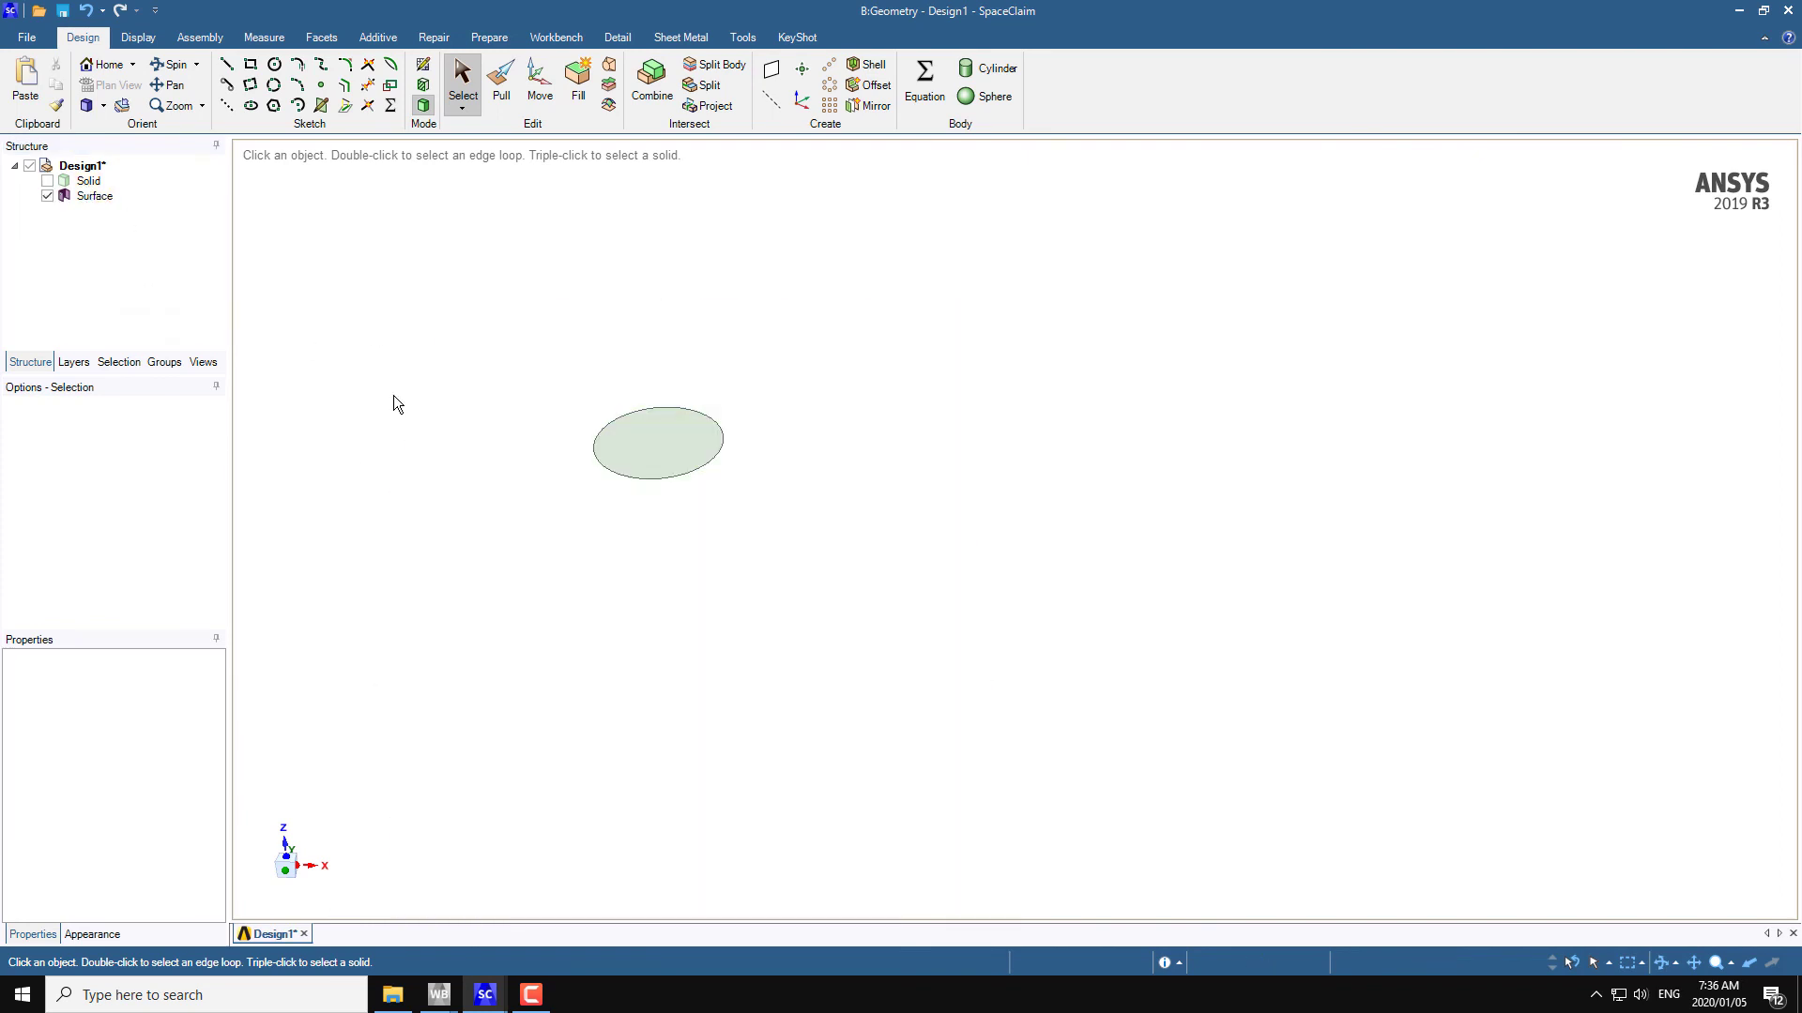
# - Toggle the visibility of the block and the circular surface to compare the bodies, leaving only the surface displayed
pyautogui.click(47, 181)
pyautogui.click(46, 196)
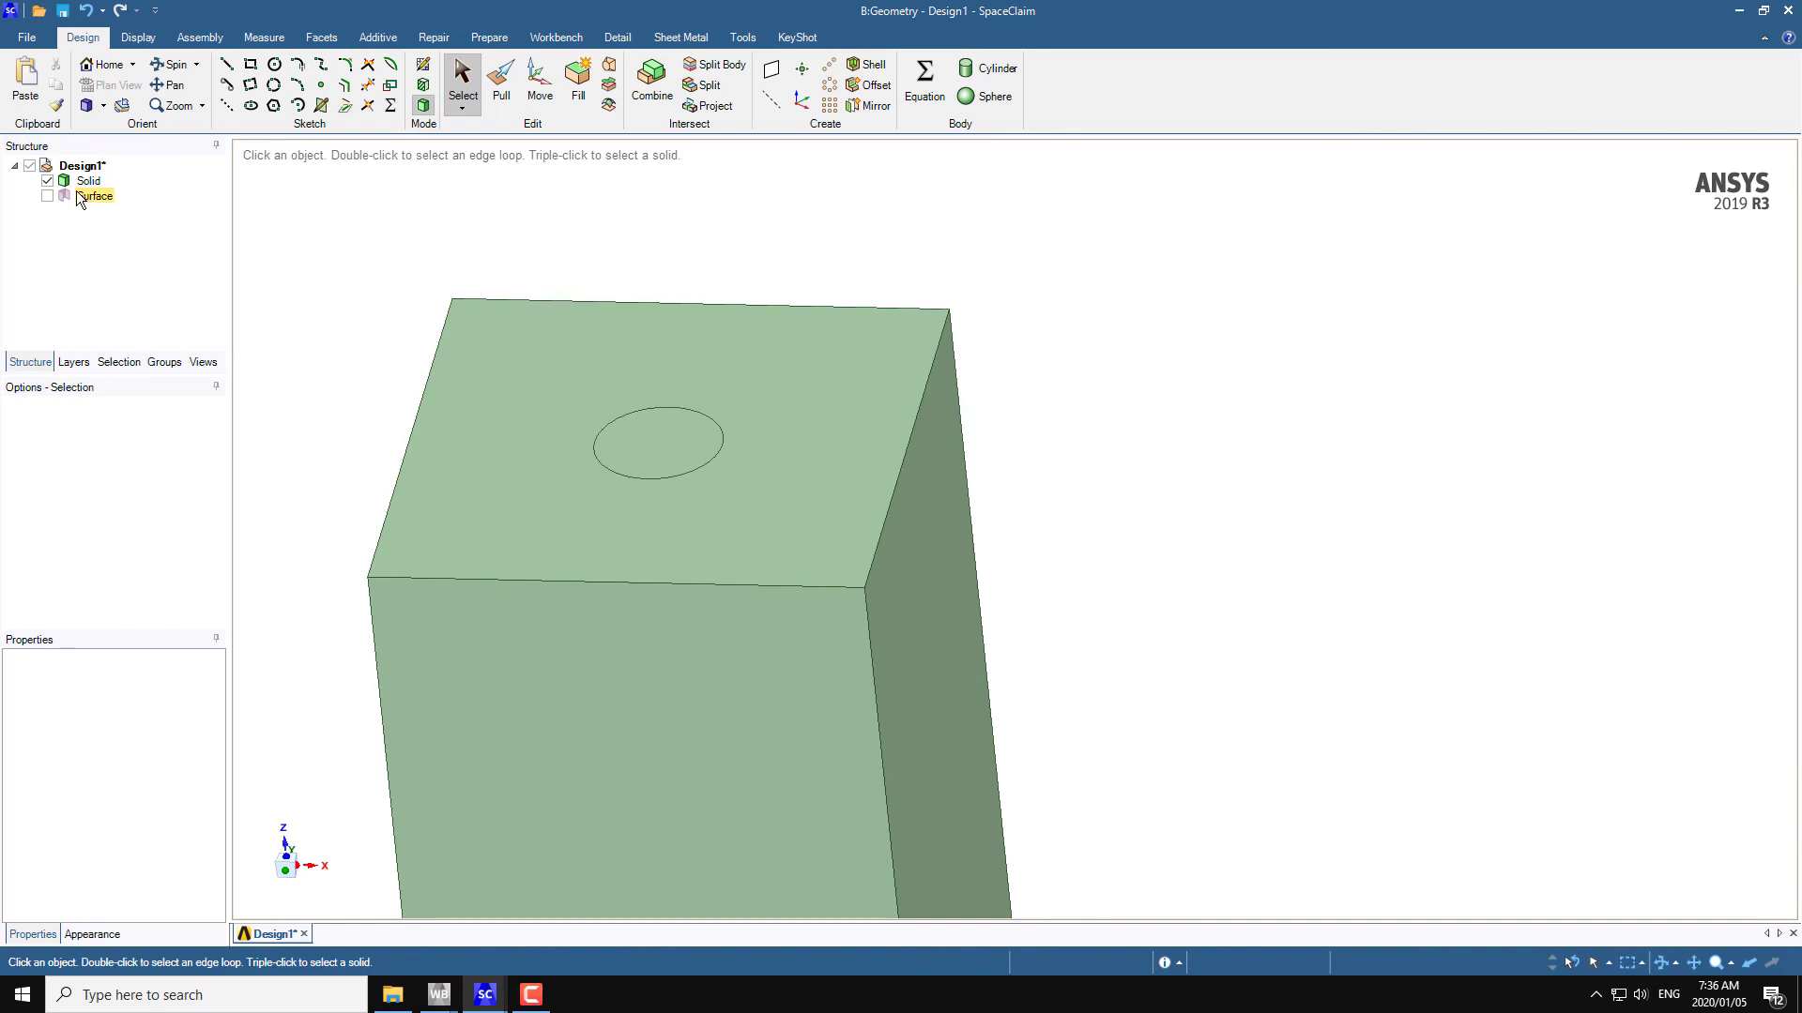
pyautogui.click(47, 181)
pyautogui.click(47, 196)
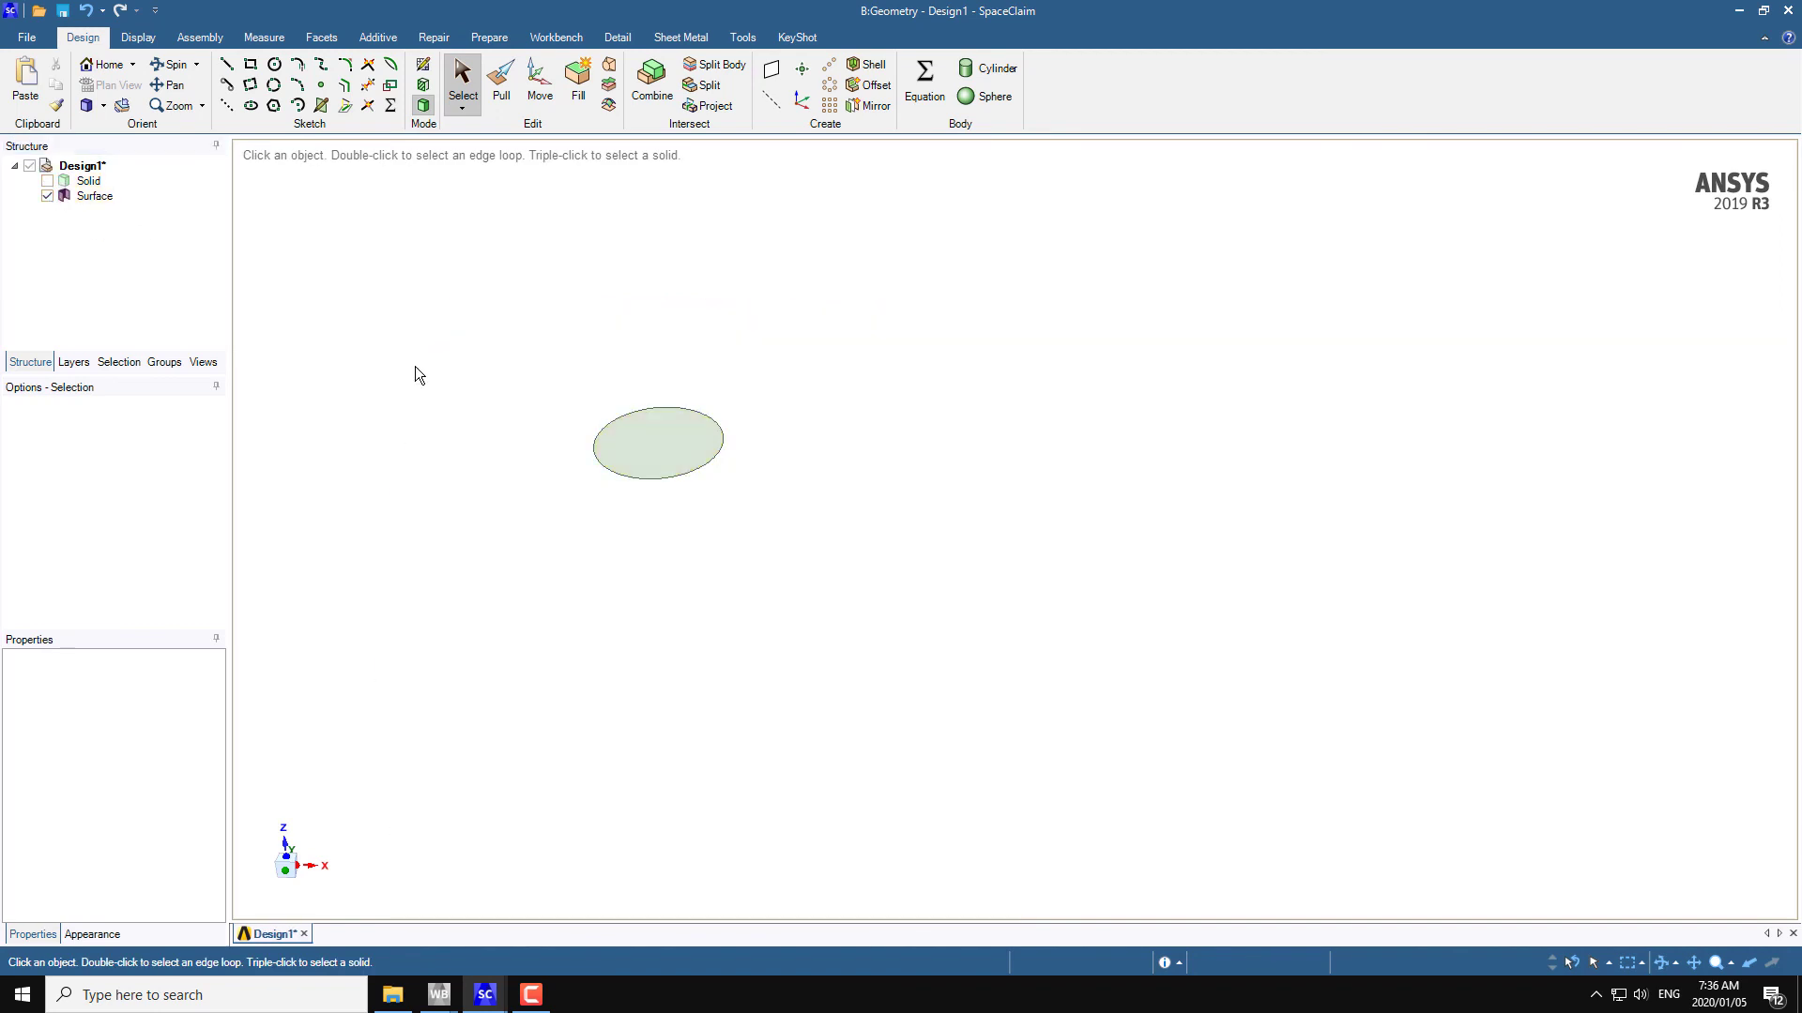
# - Pull the circular surface upward along Z into a cylinder, using the No merge option to keep it separate
pyautogui.moveTo(448, 390)
pyautogui.mouseDown(button='middle')
pyautogui.moveTo(458, 362)
pyautogui.moveTo(334, 373)
pyautogui.mouseUp(button='middle')
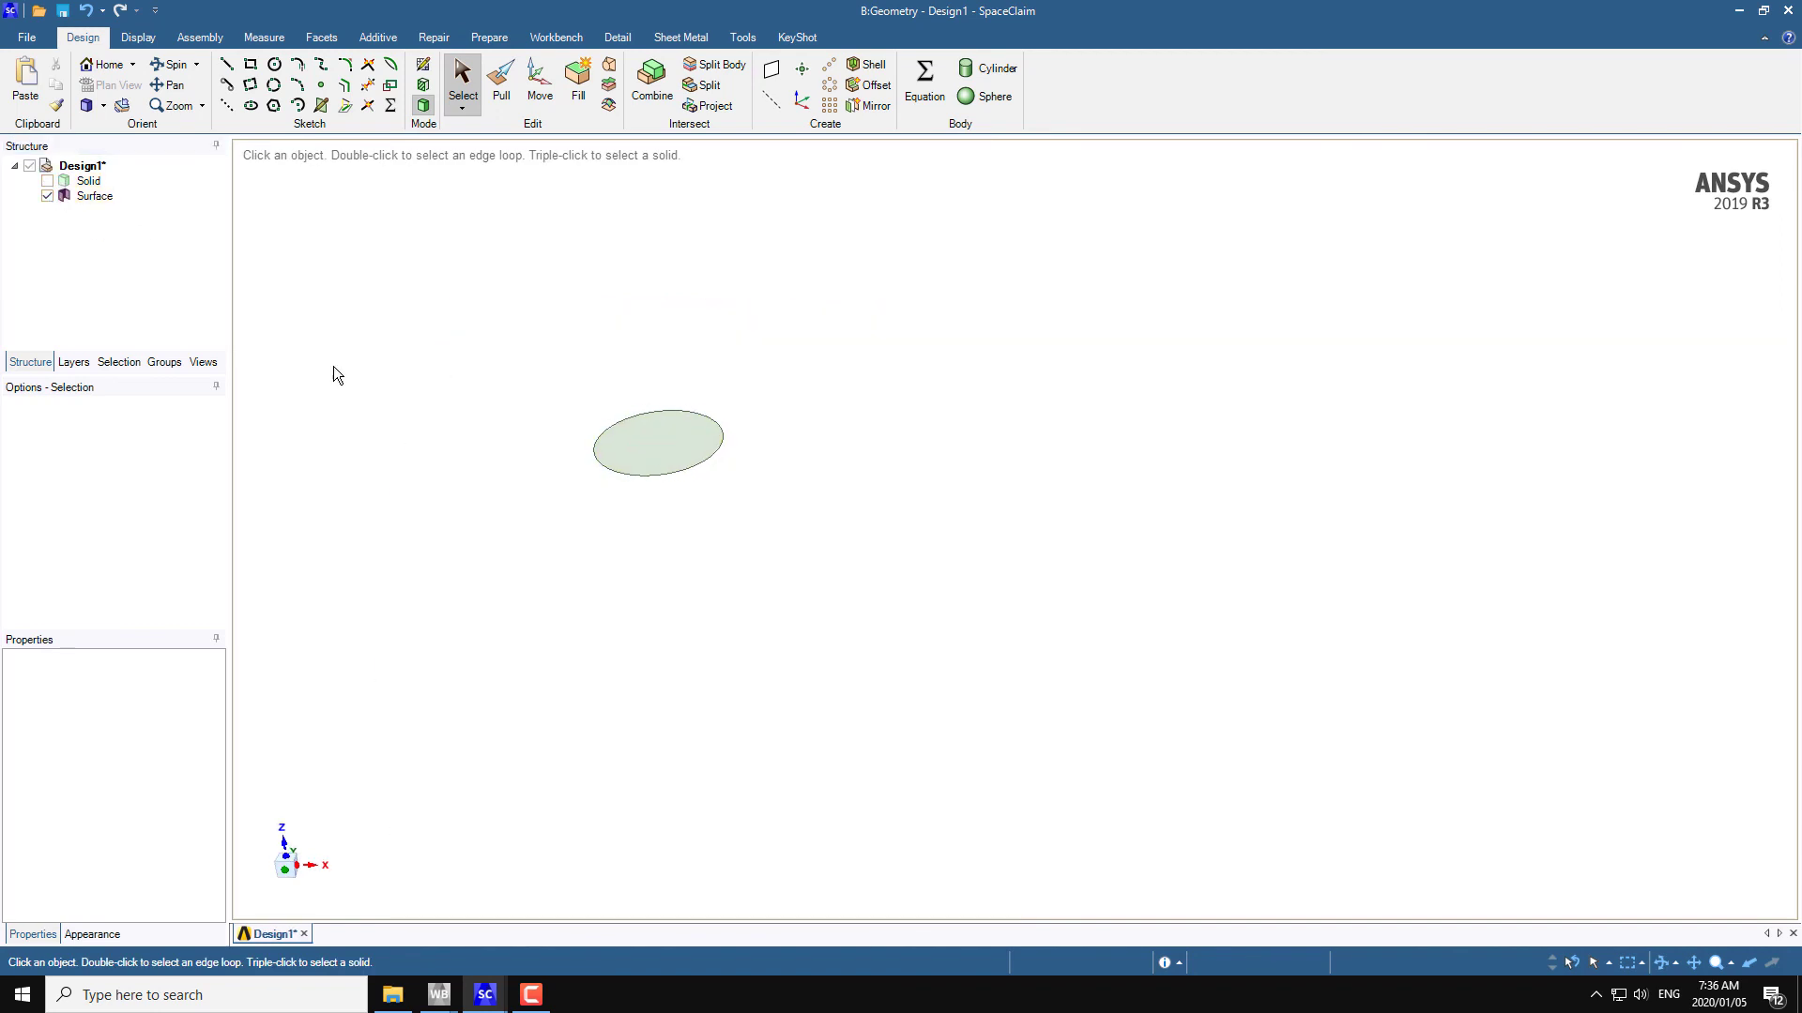
pyautogui.click(501, 82)
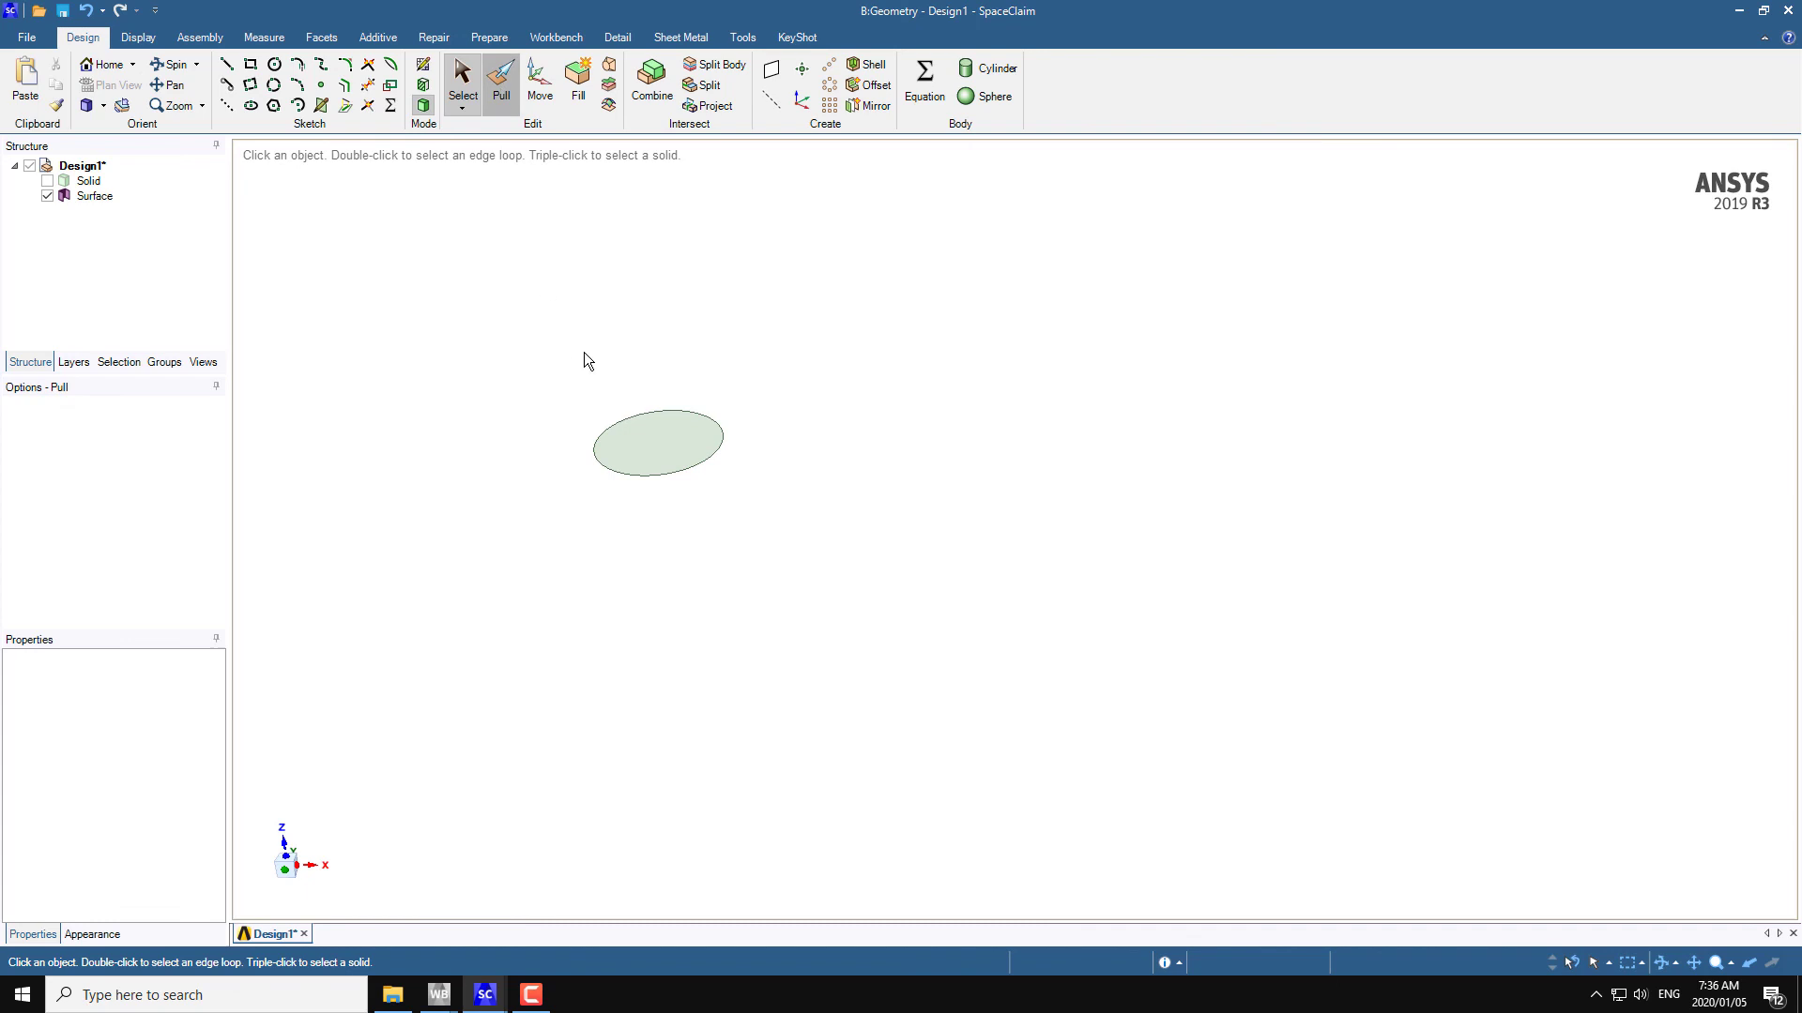
pyautogui.moveTo(583, 358); pyautogui.dragTo(469, 472, button='middle')
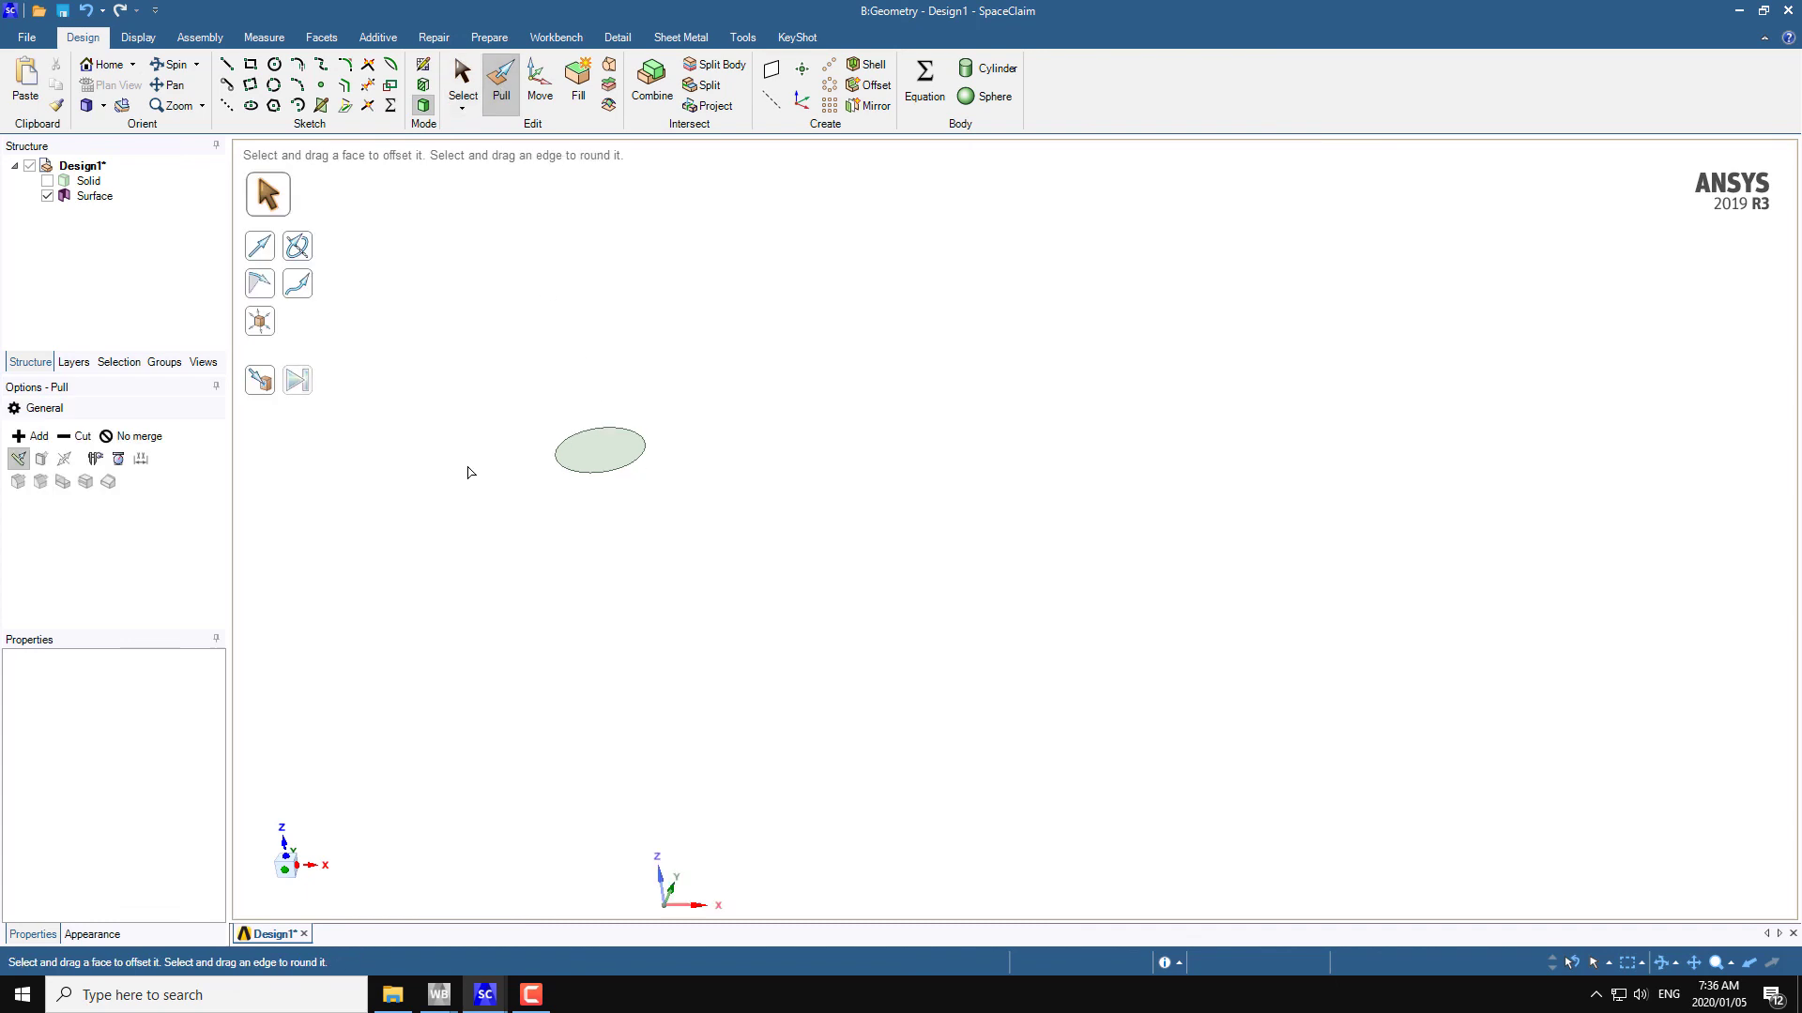
pyautogui.click(128, 437)
pyautogui.click(602, 451)
pyautogui.moveTo(603, 422); pyautogui.dragTo(574, 261)
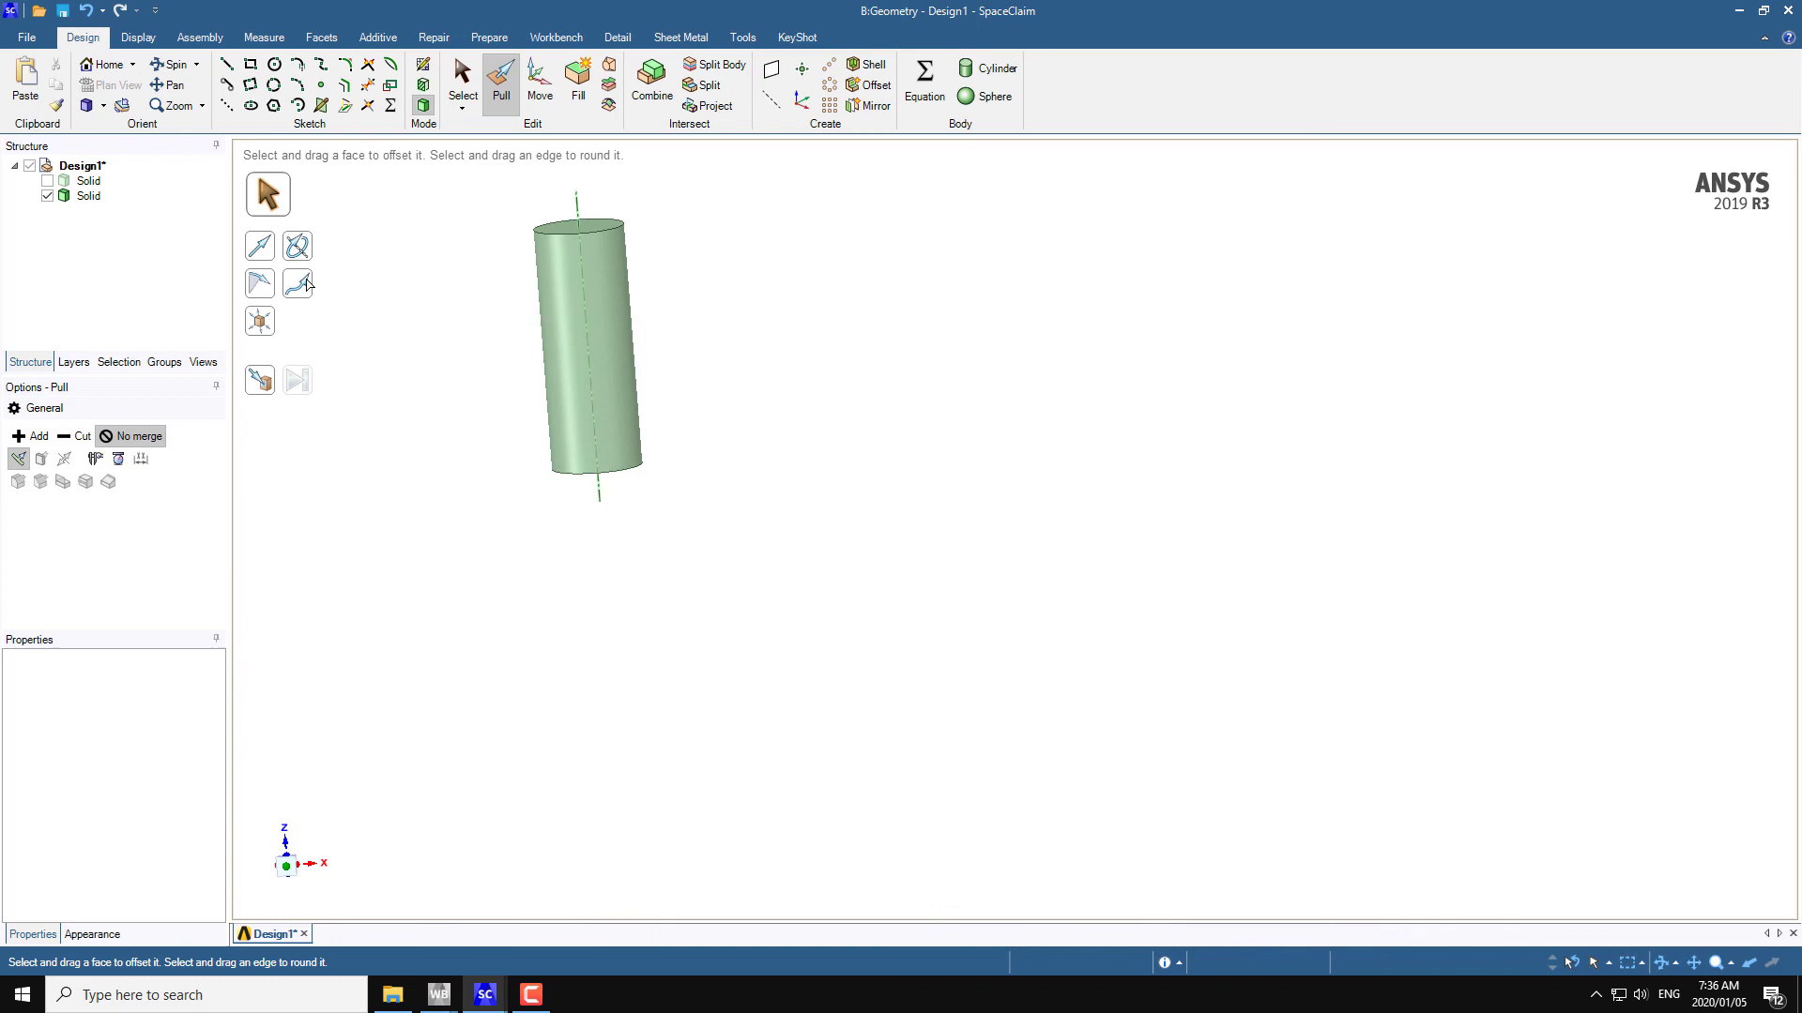
# - Show the hidden block again together with the separate cylinder
pyautogui.click(48, 181)
pyautogui.moveTo(668, 499); pyautogui.dragTo(1222, 511, button='middle')
pyautogui.click(840, 561)
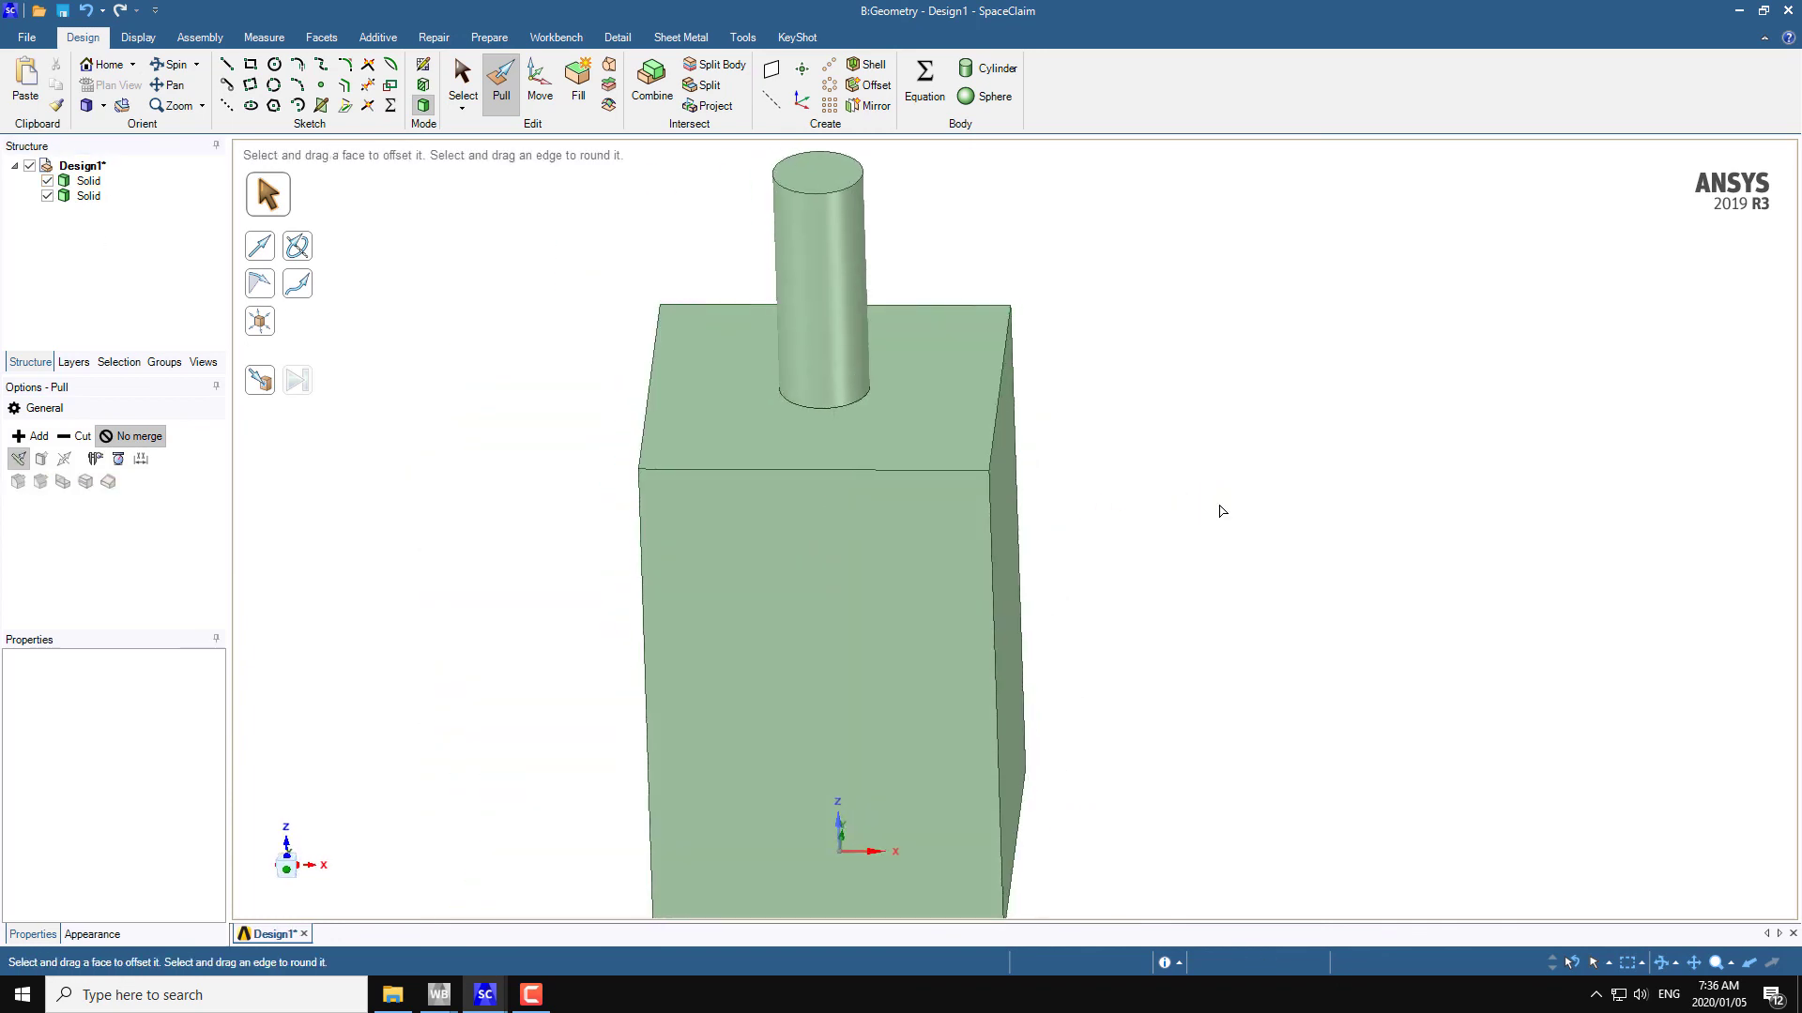
# - Merge the cylinder and the block into one body with Combine, inspect the result, and undo the merge
pyautogui.click(651, 77)
pyautogui.click(847, 291)
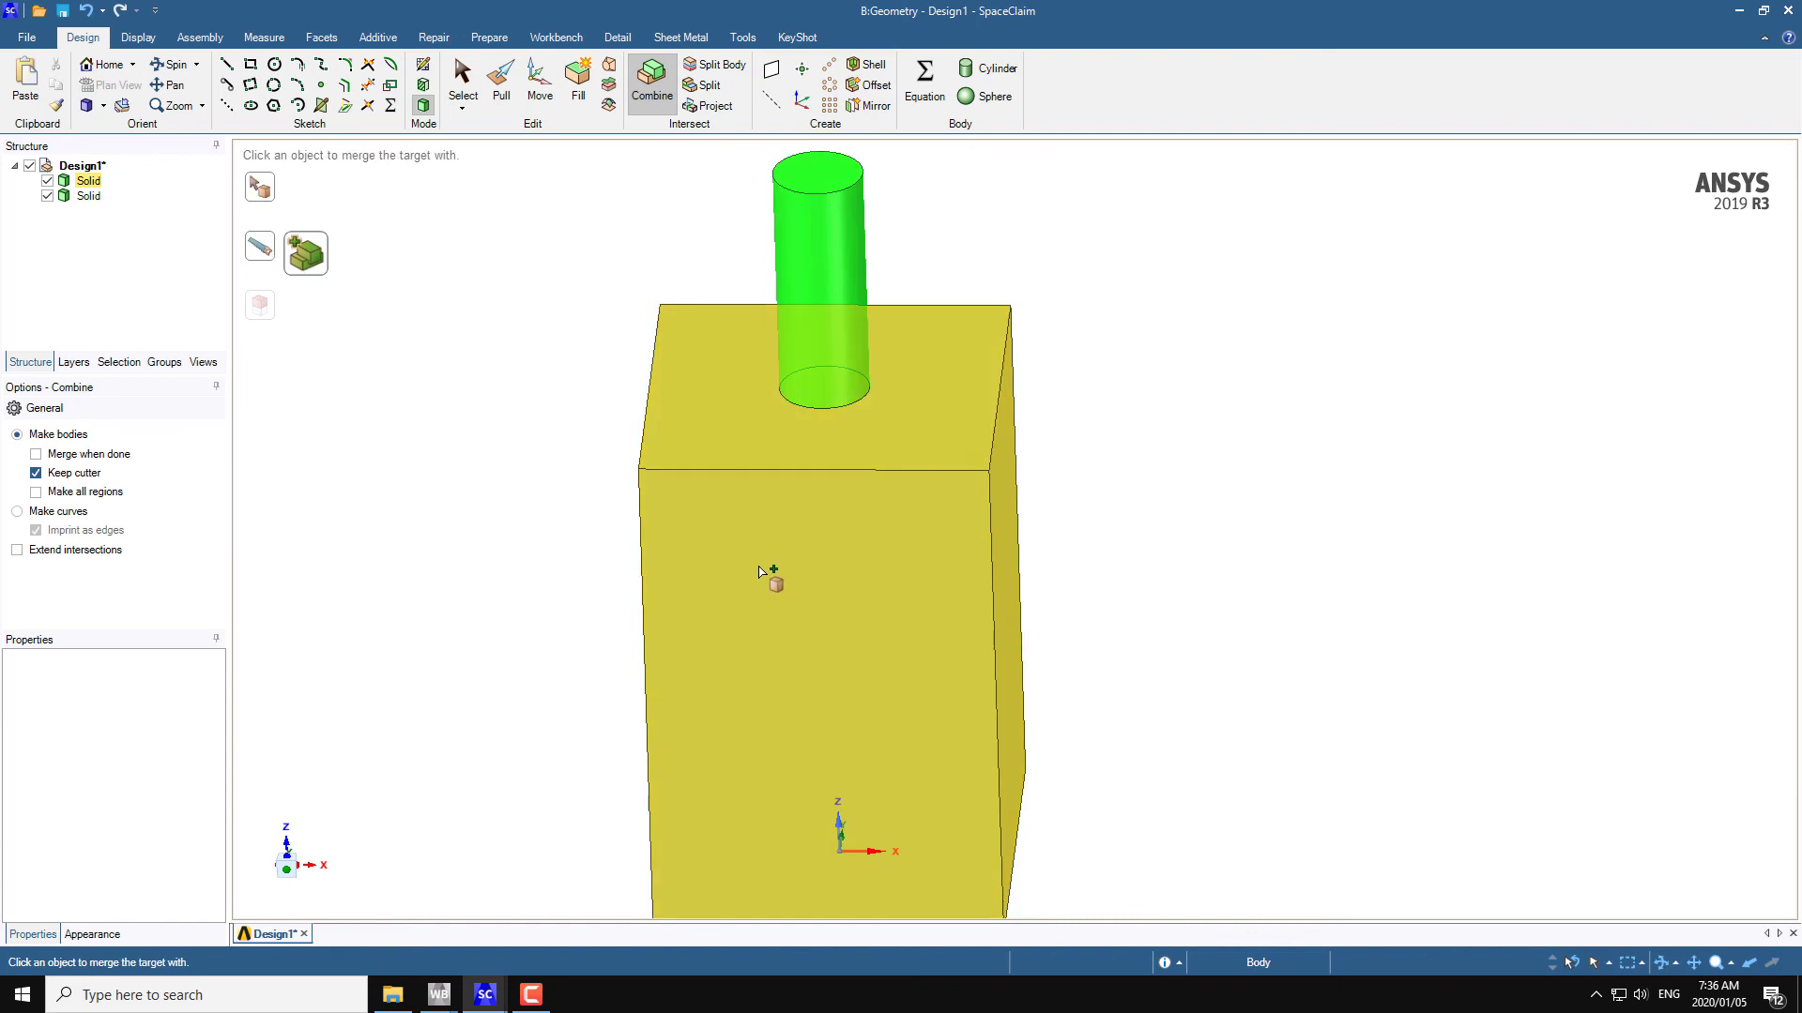
pyautogui.click(760, 571)
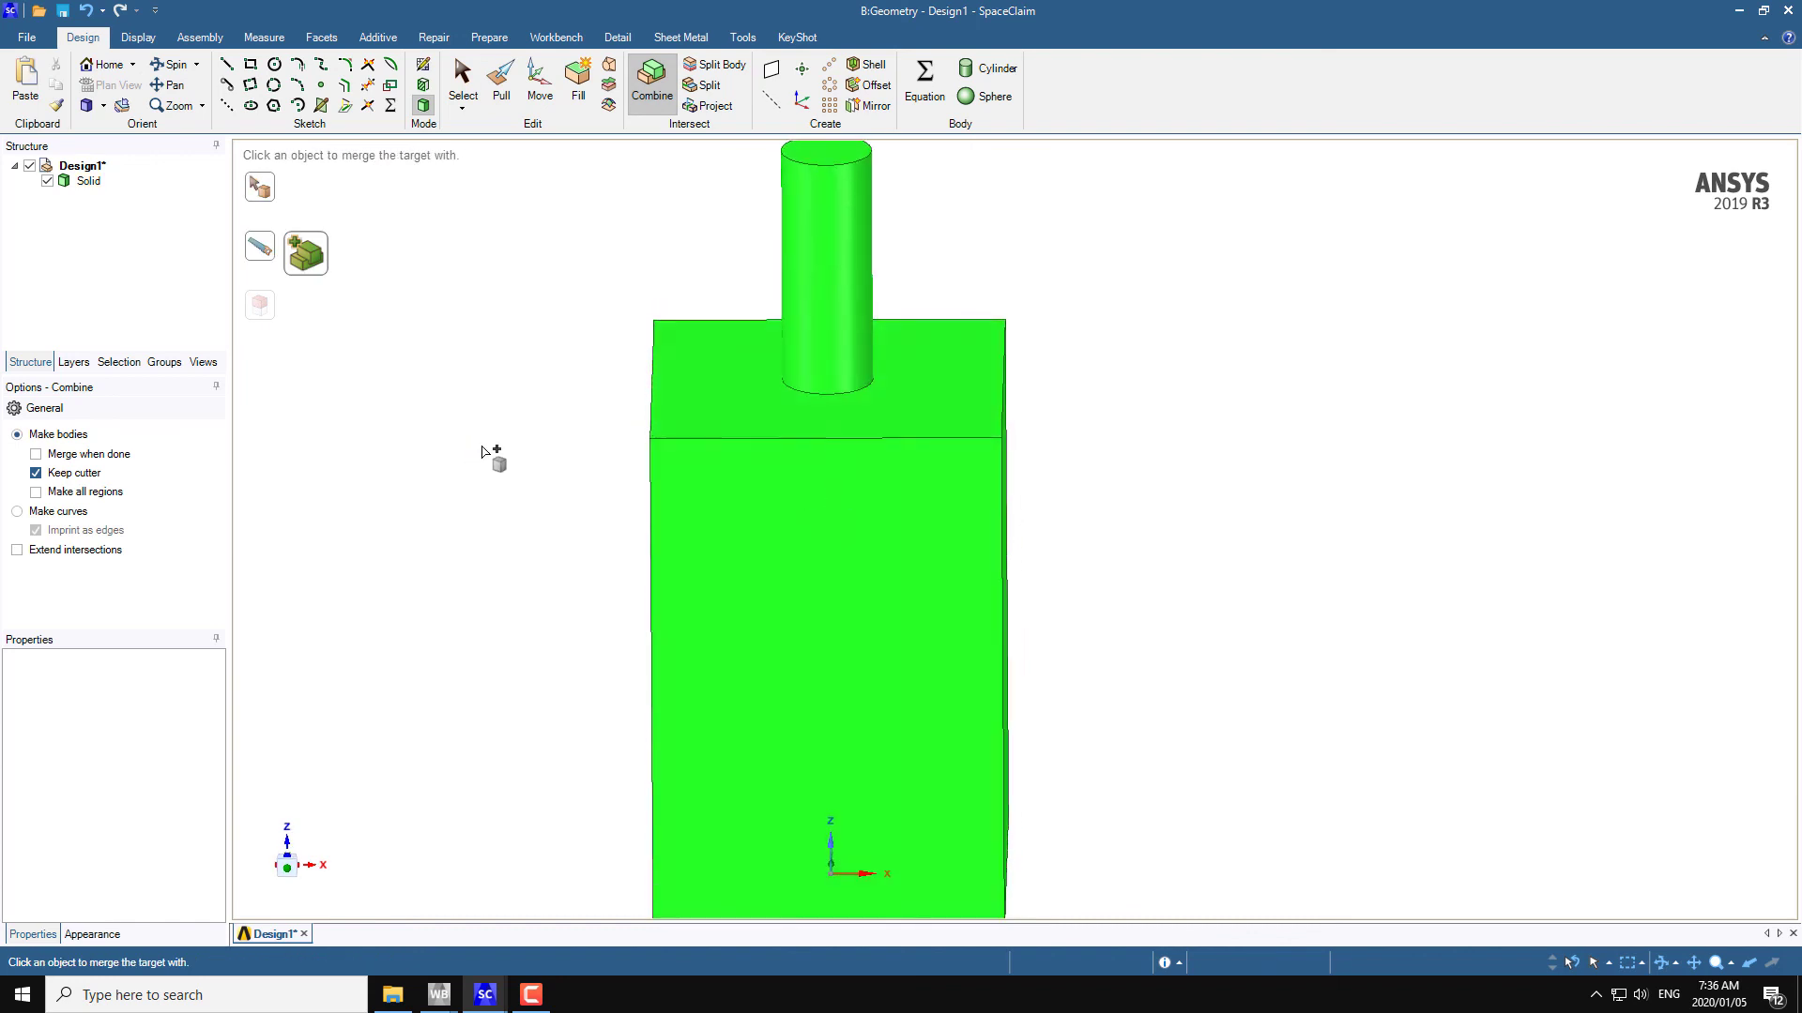
pyautogui.moveTo(435, 310); pyautogui.dragTo(463, 413, button='middle')
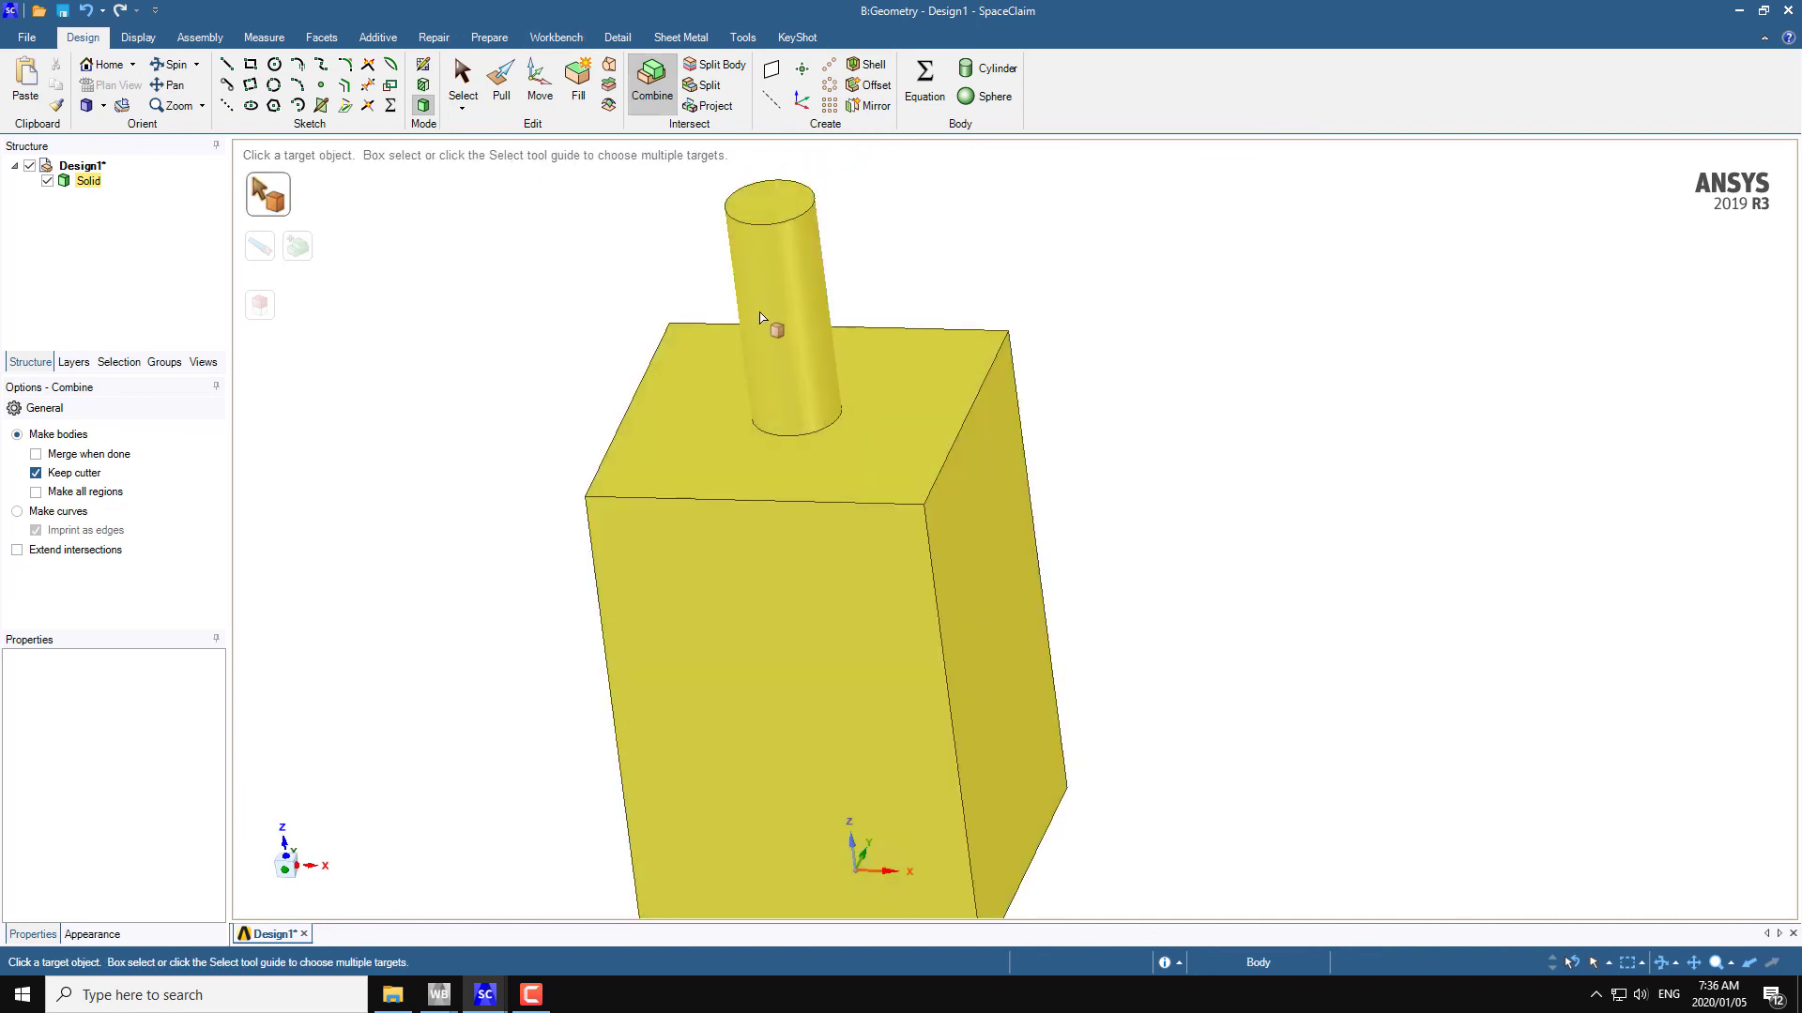
pyautogui.moveTo(479, 353)
pyautogui.mouseDown(button='middle')
pyautogui.moveTo(516, 341)
pyautogui.moveTo(485, 344)
pyautogui.mouseUp(button='middle')
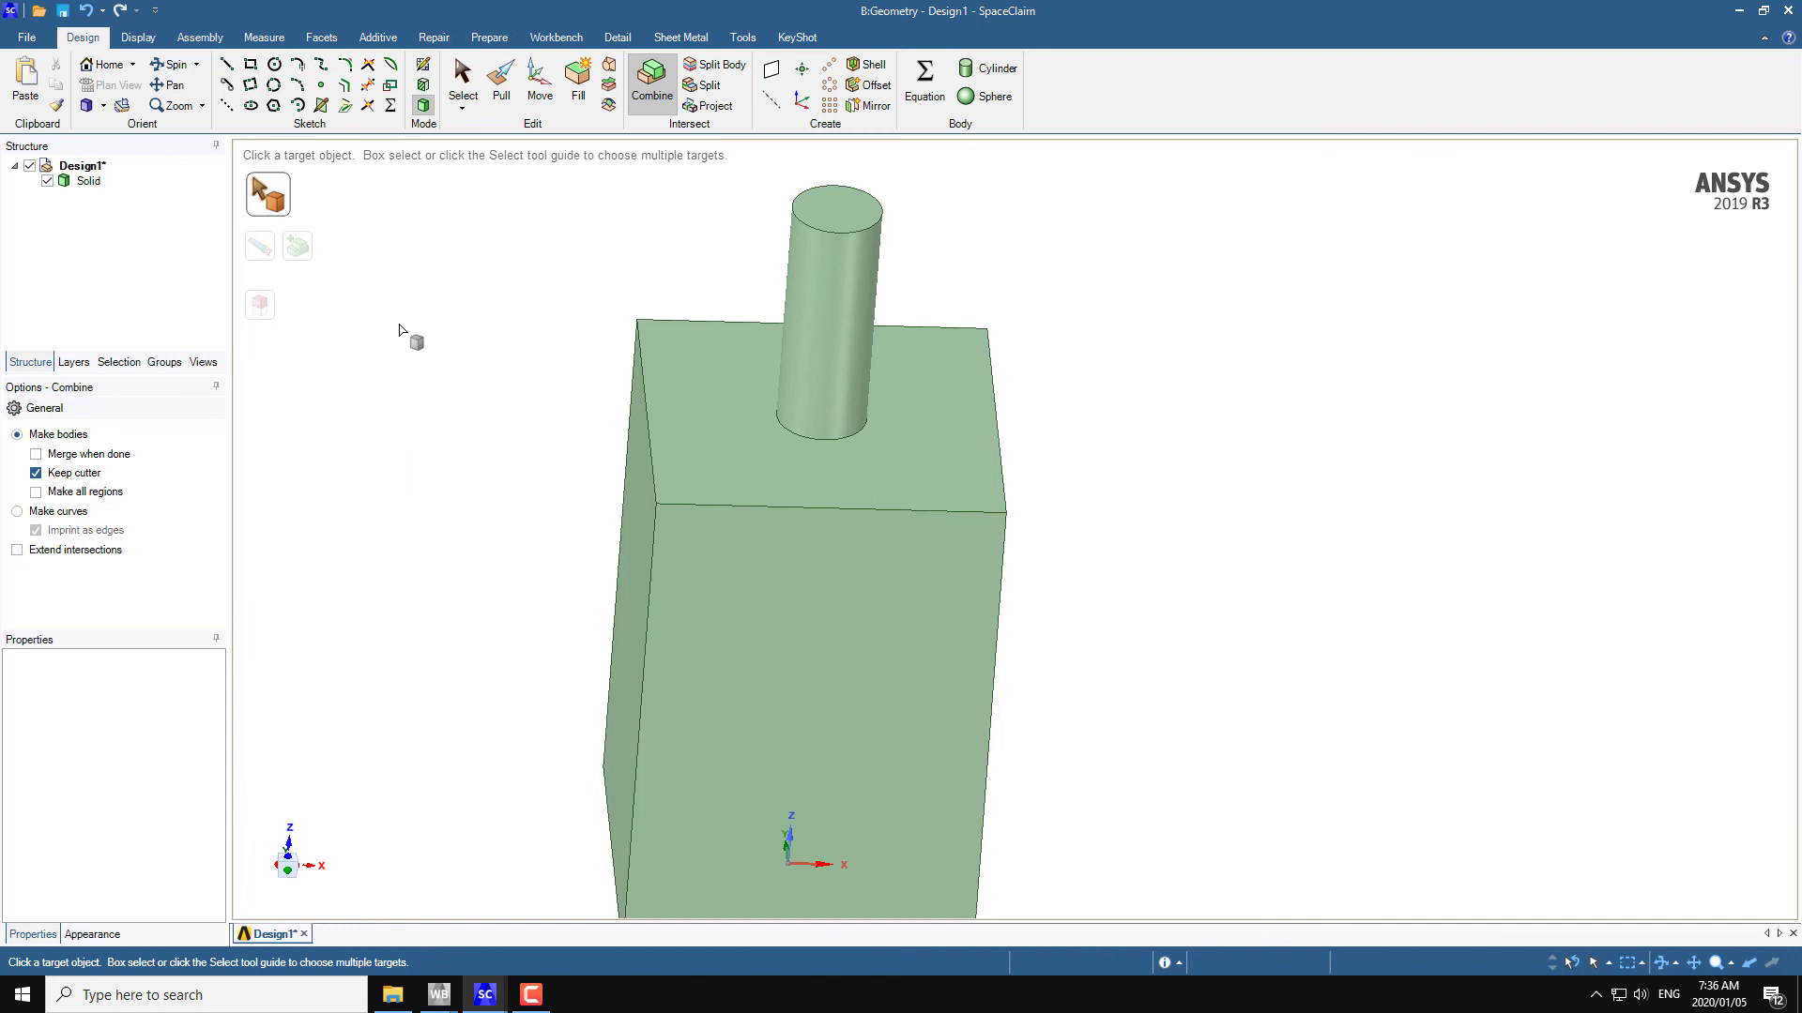
pyautogui.moveTo(413, 334); pyautogui.dragTo(403, 322, button='middle')
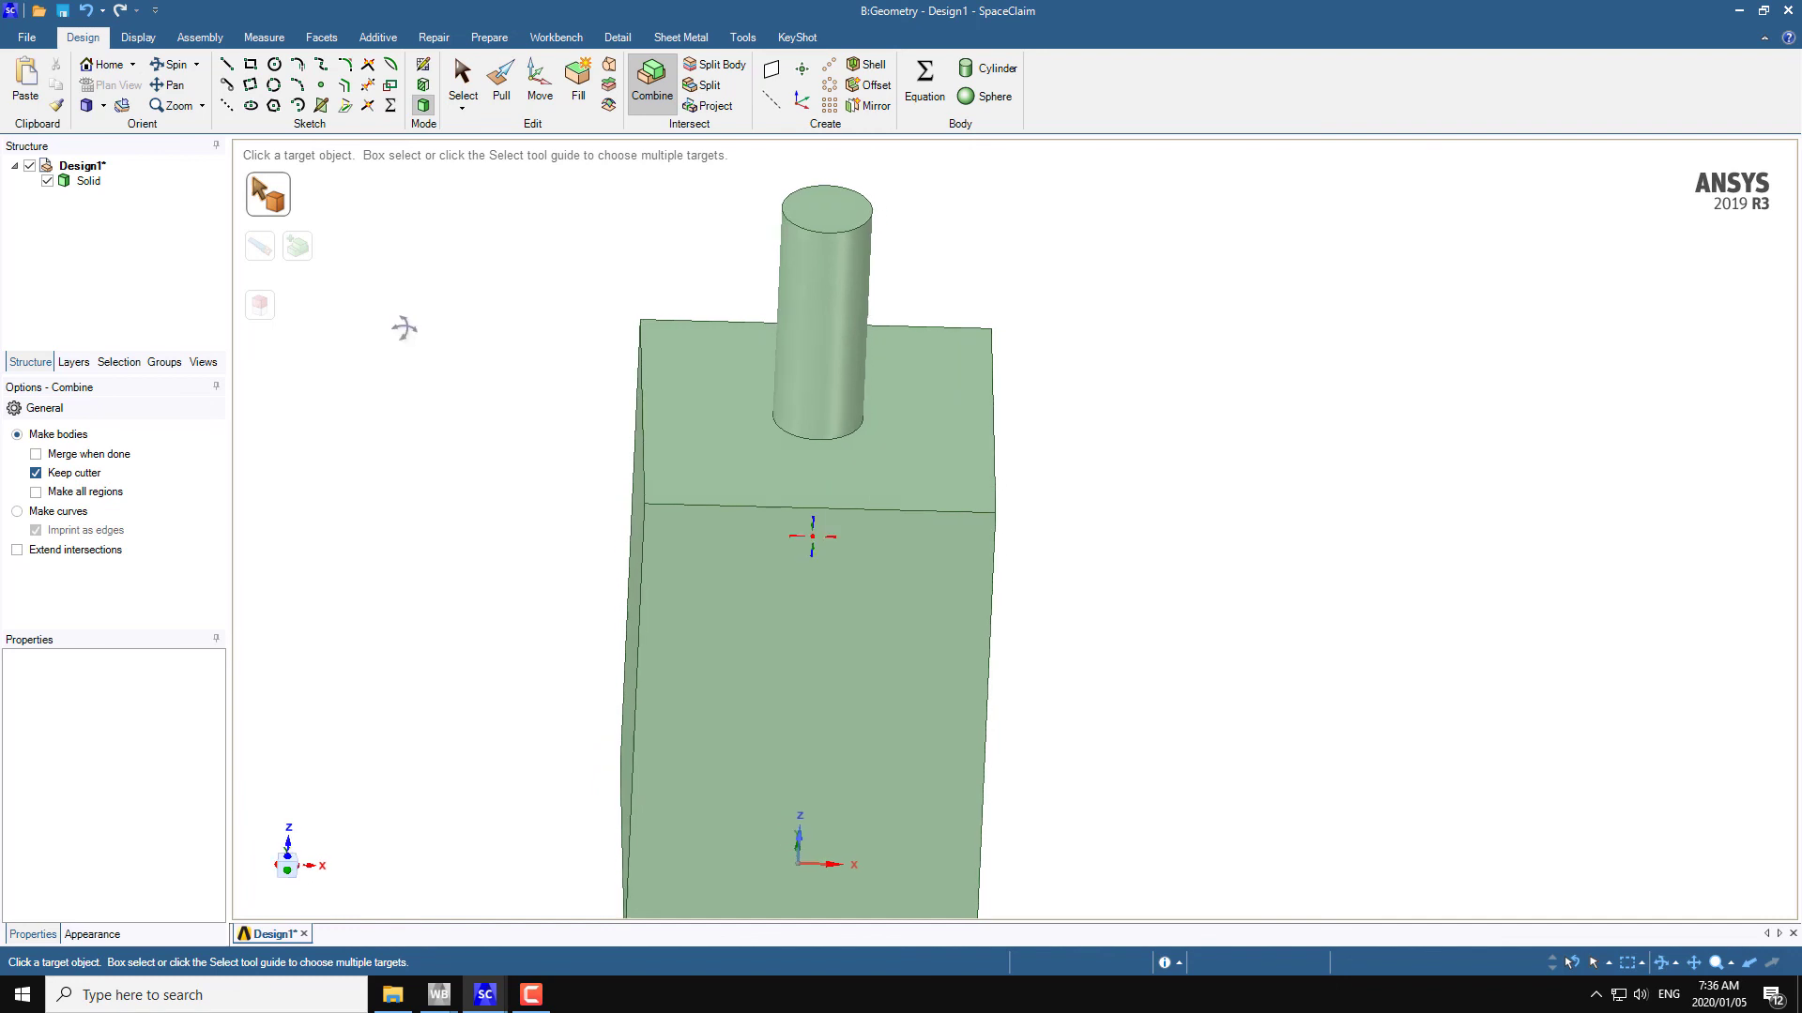
pyautogui.click(85, 10)
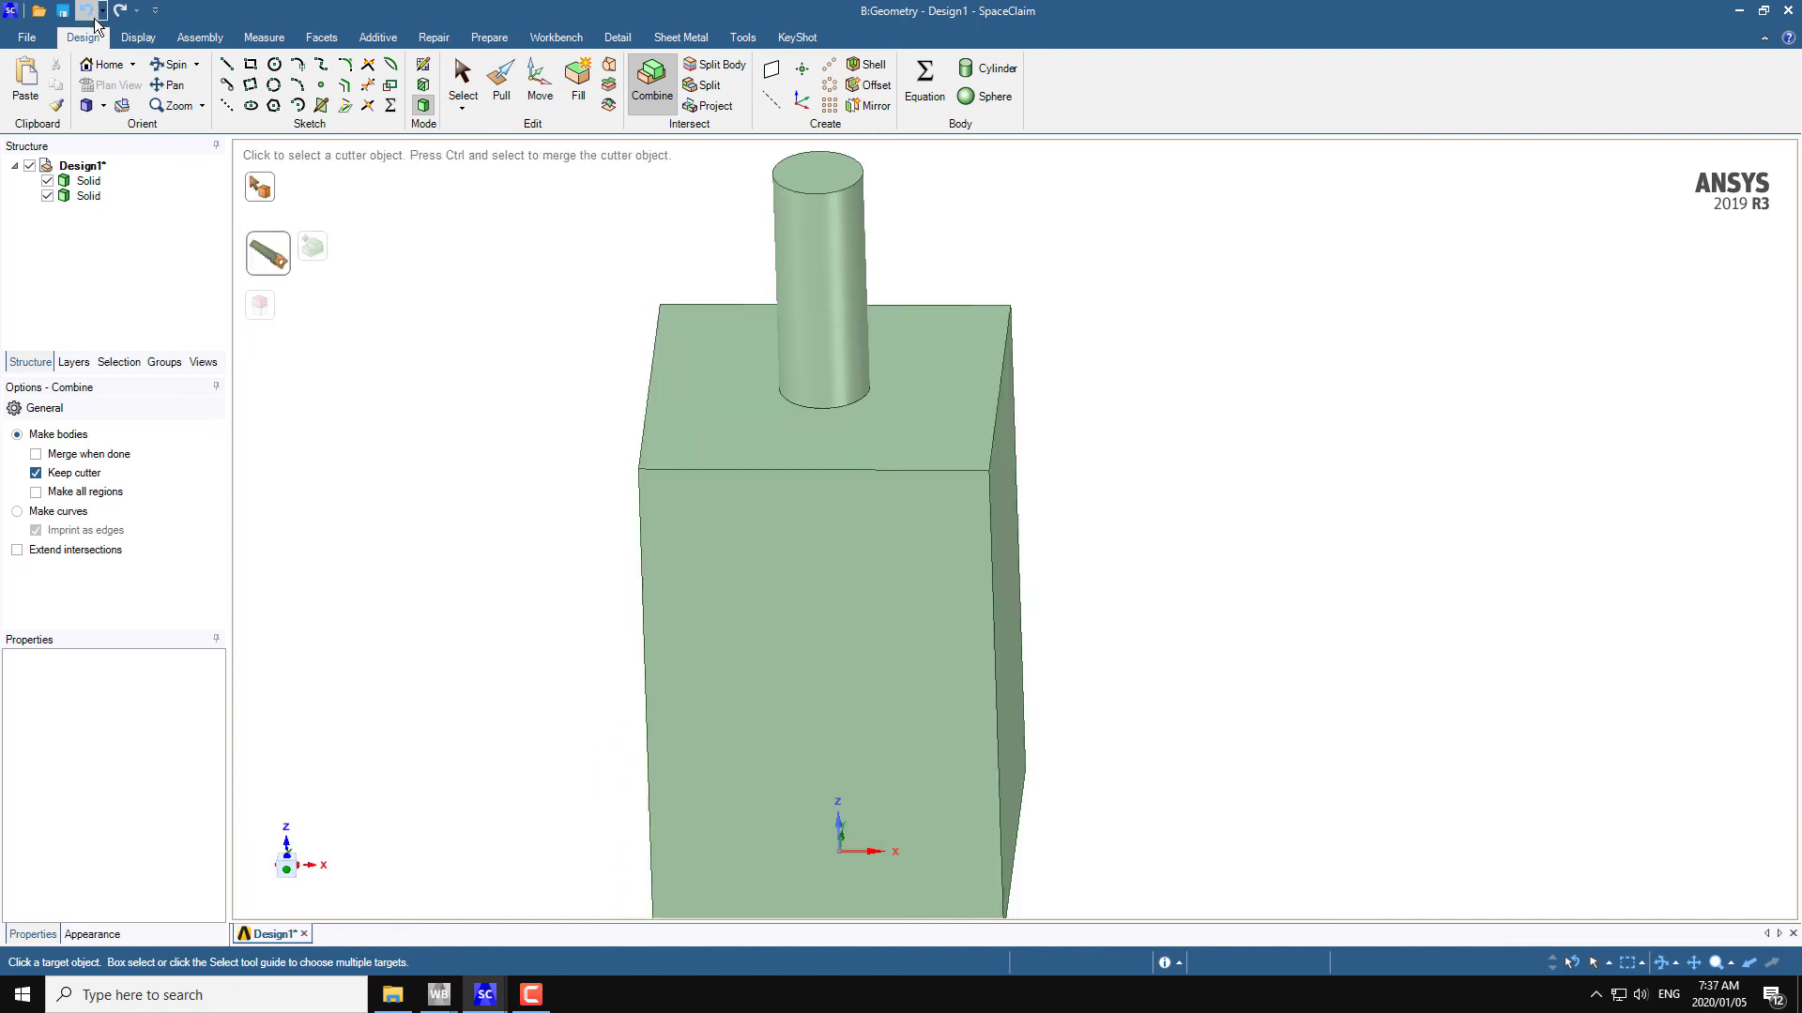
# - Select the whole cylinder body and move it up to the block's top face, using its centre as the move origin
pyautogui.click(540, 79)
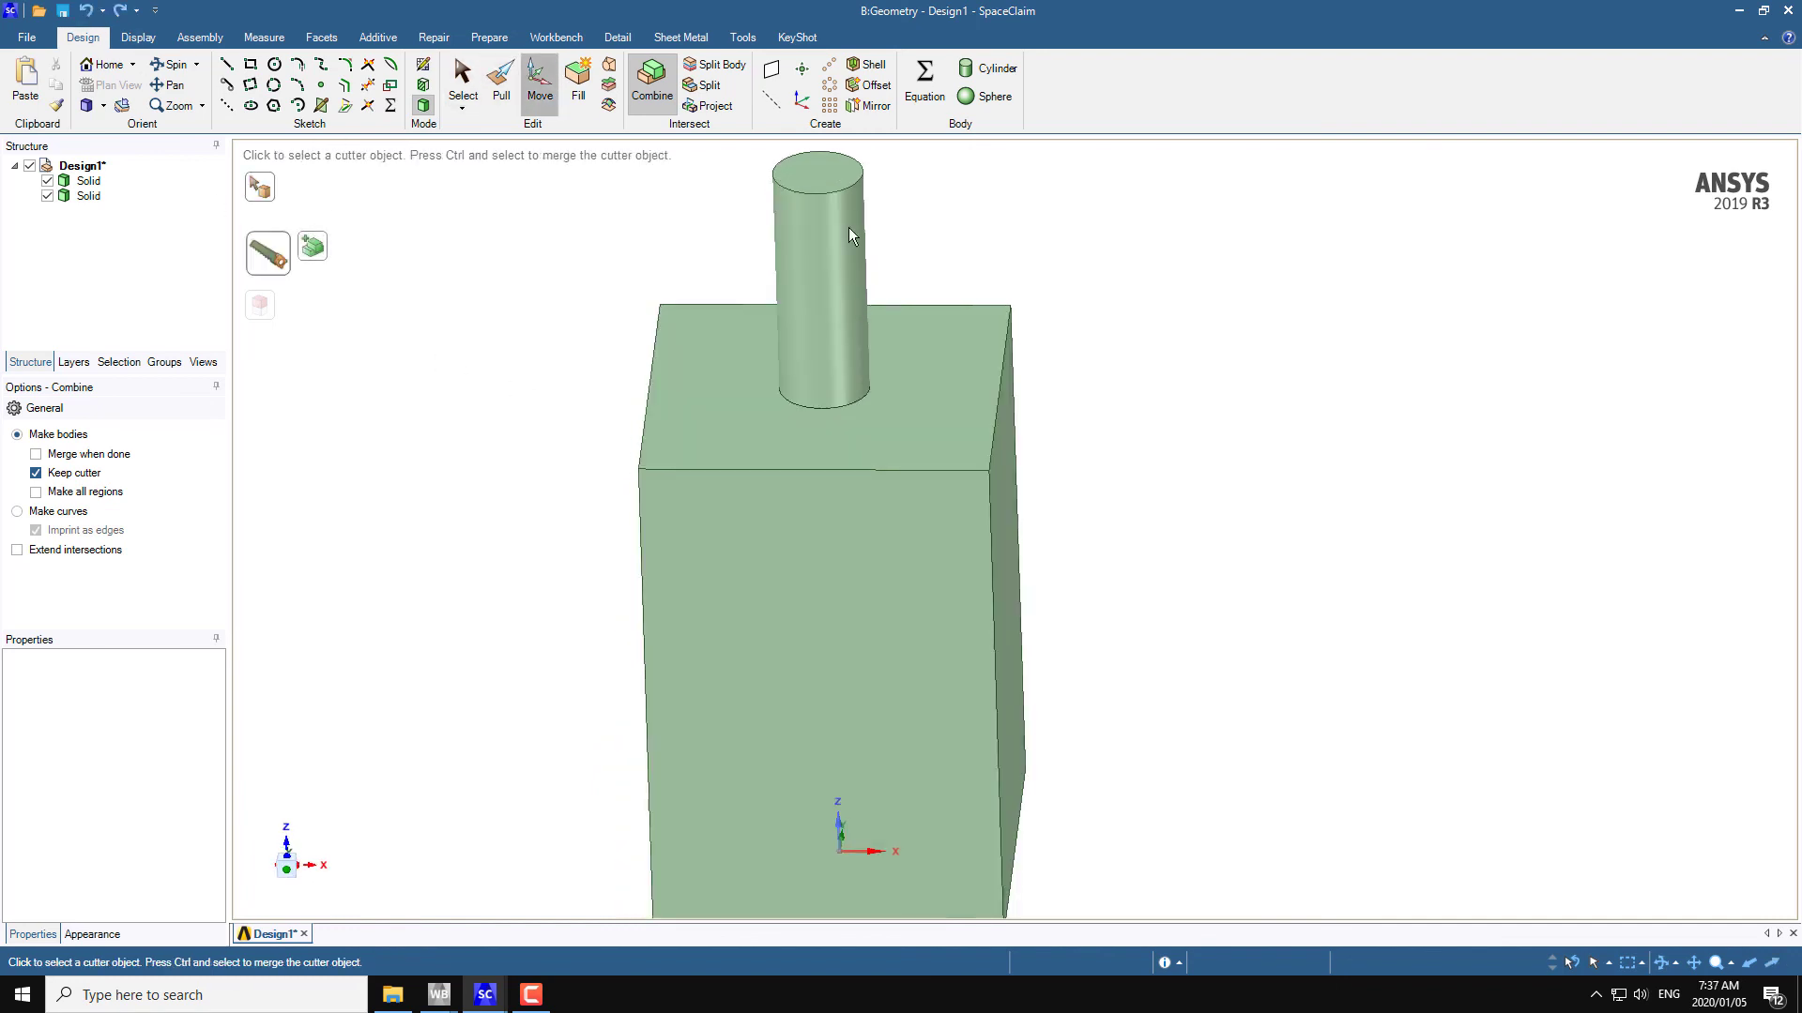
pyautogui.click(847, 266)
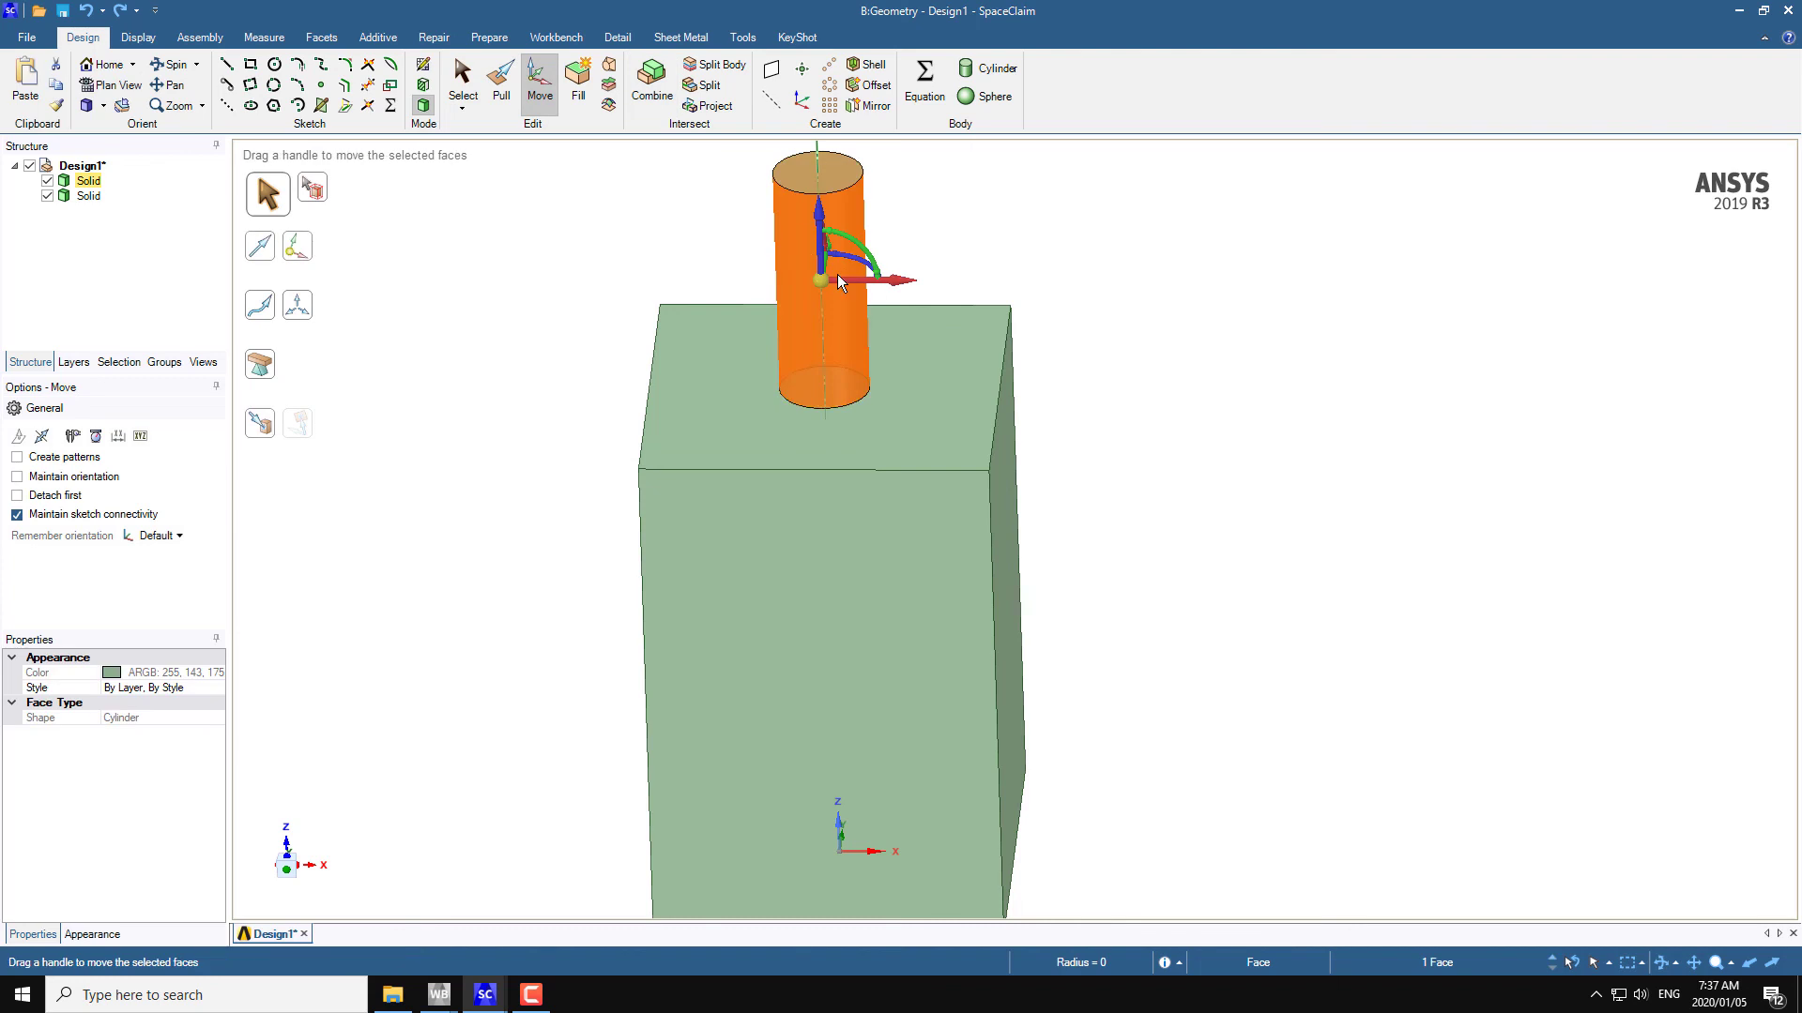
pyautogui.click(821, 212)
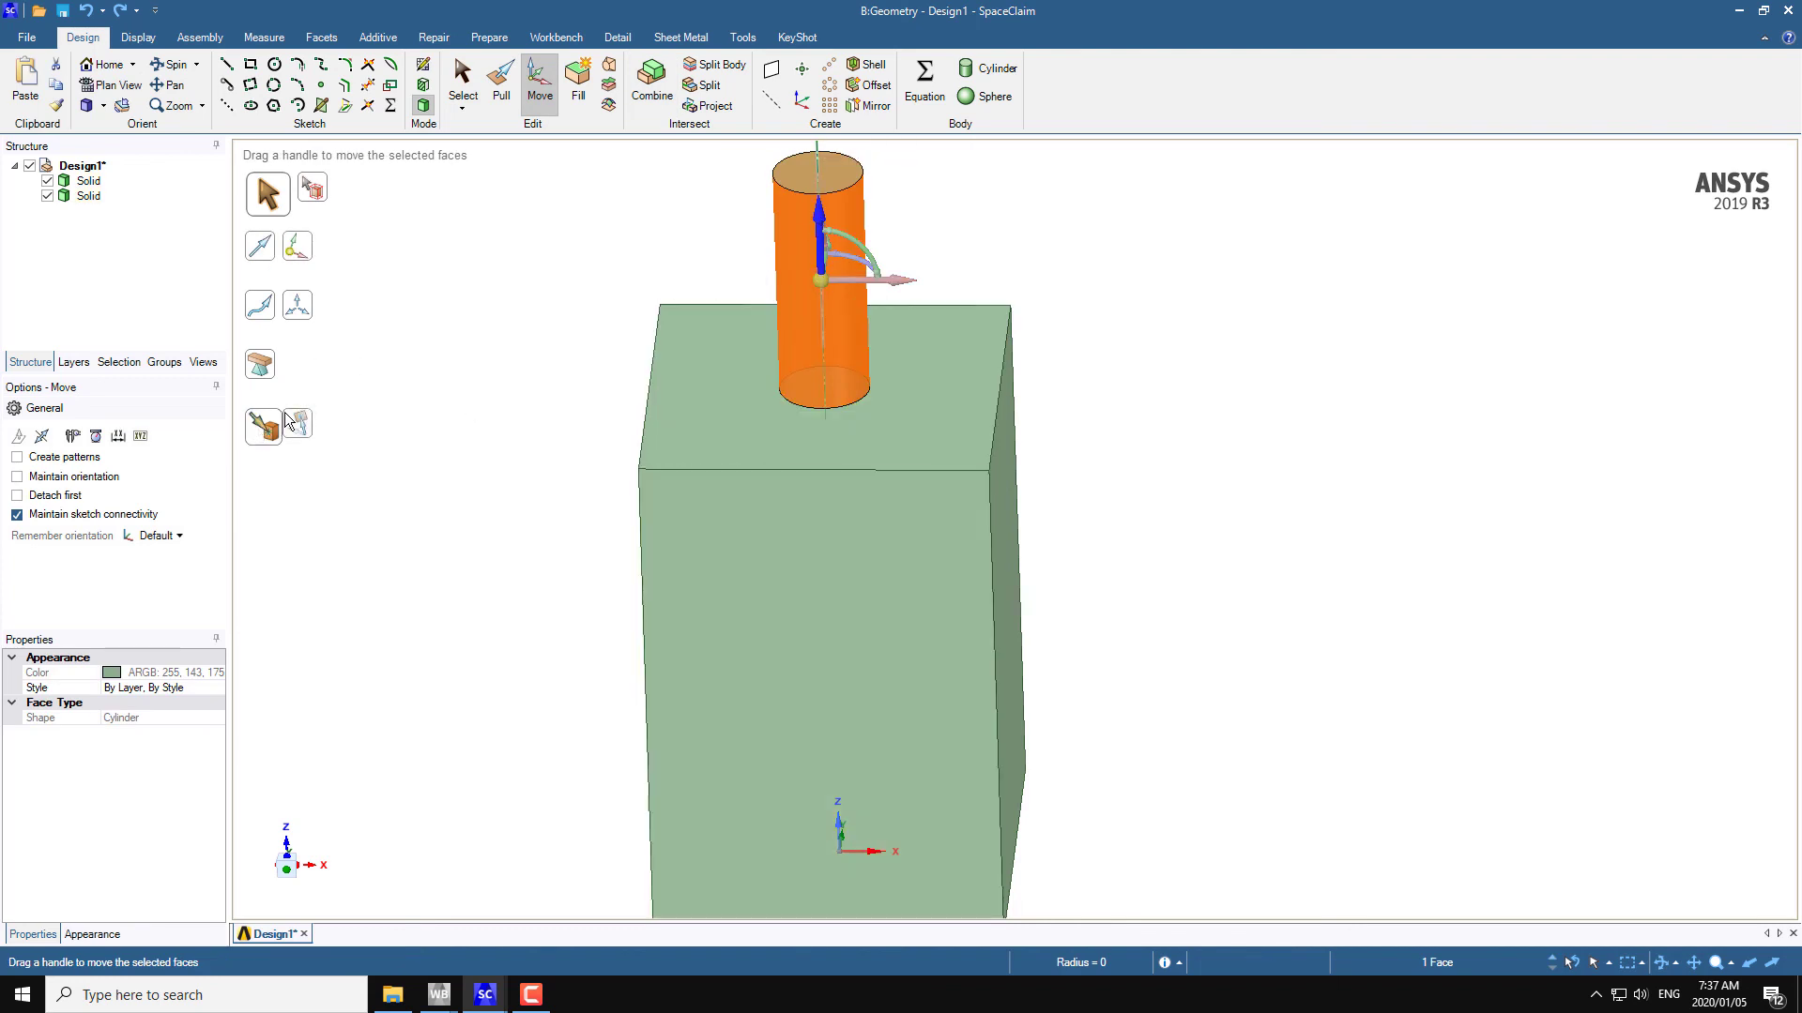
pyautogui.click(802, 165)
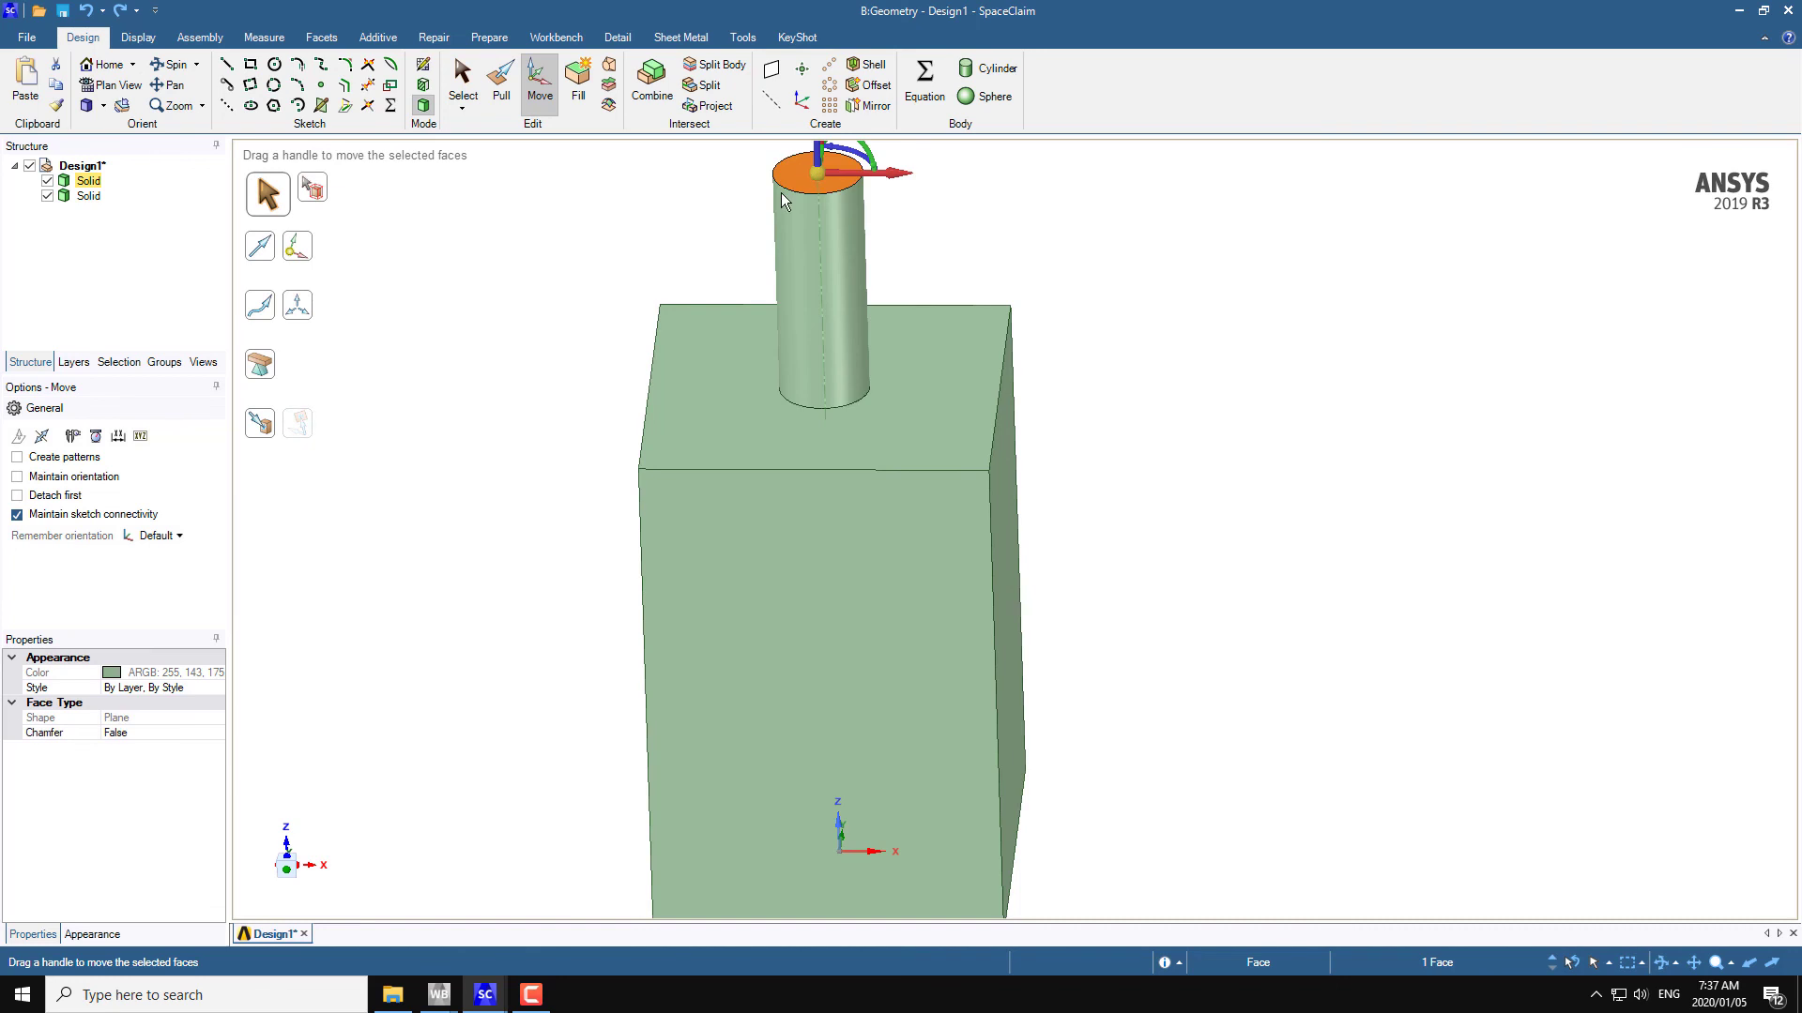
pyautogui.tripleClick(793, 171)
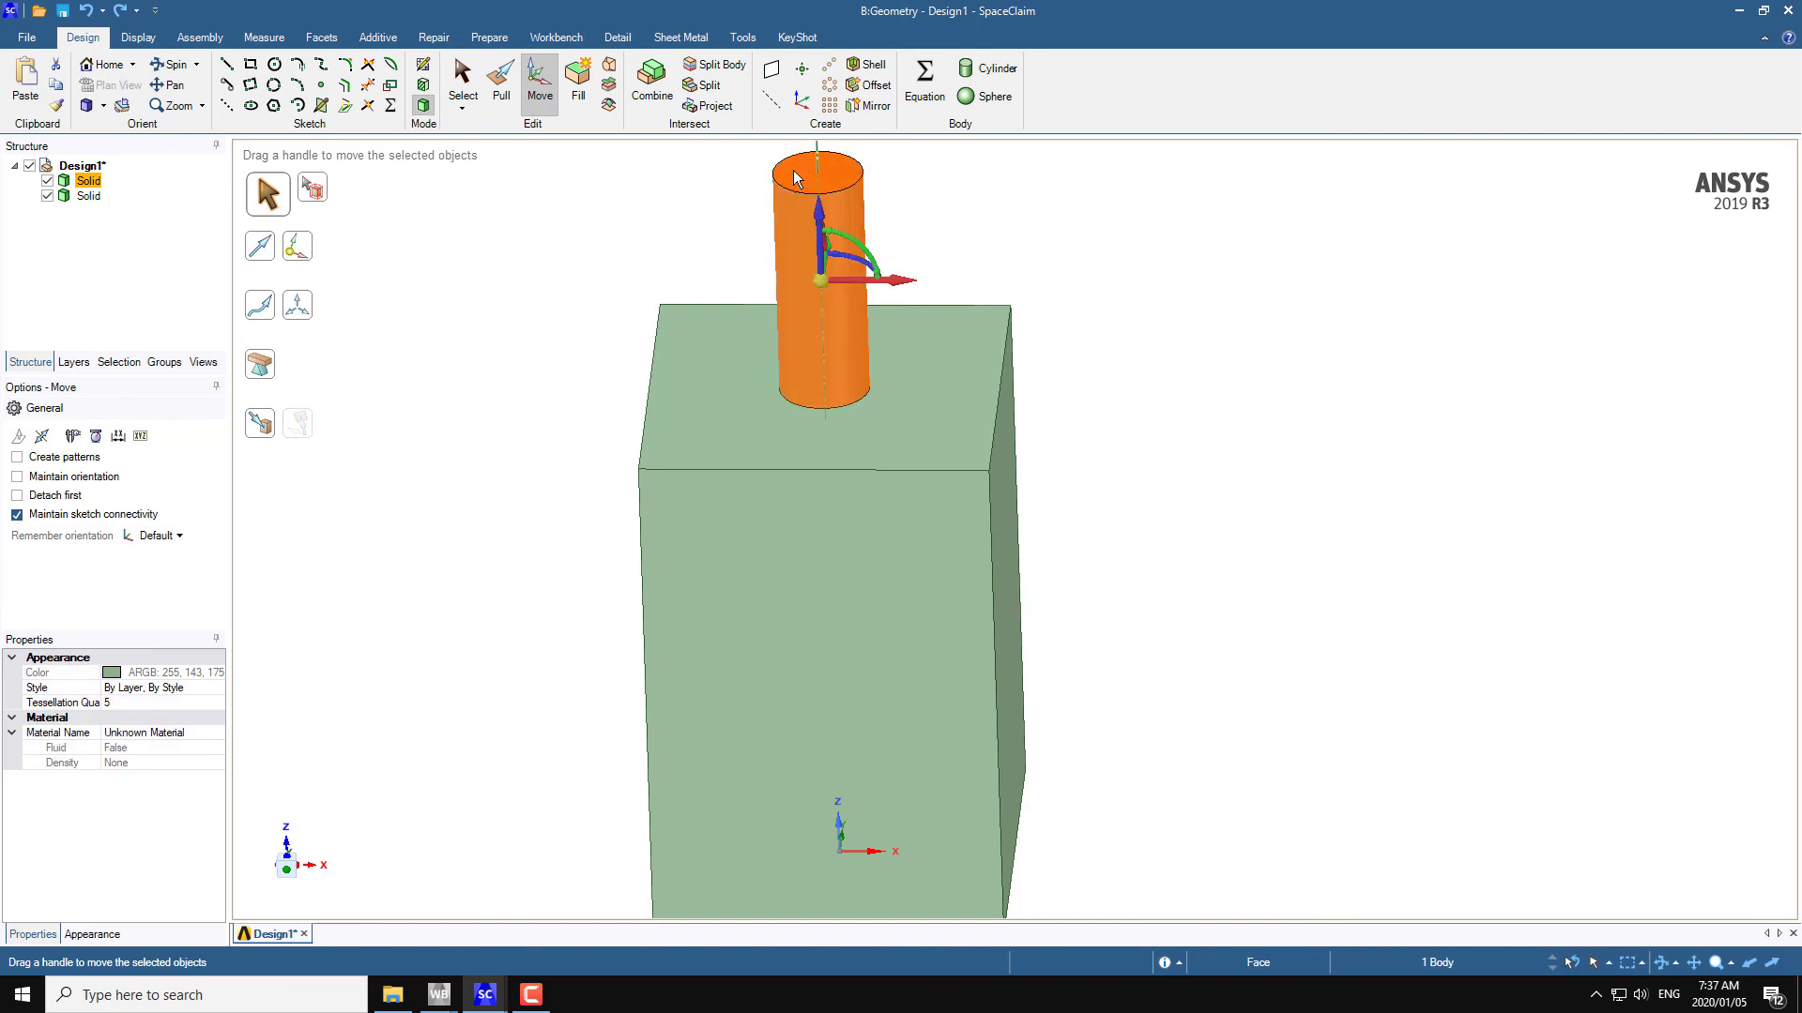
pyautogui.click(264, 429)
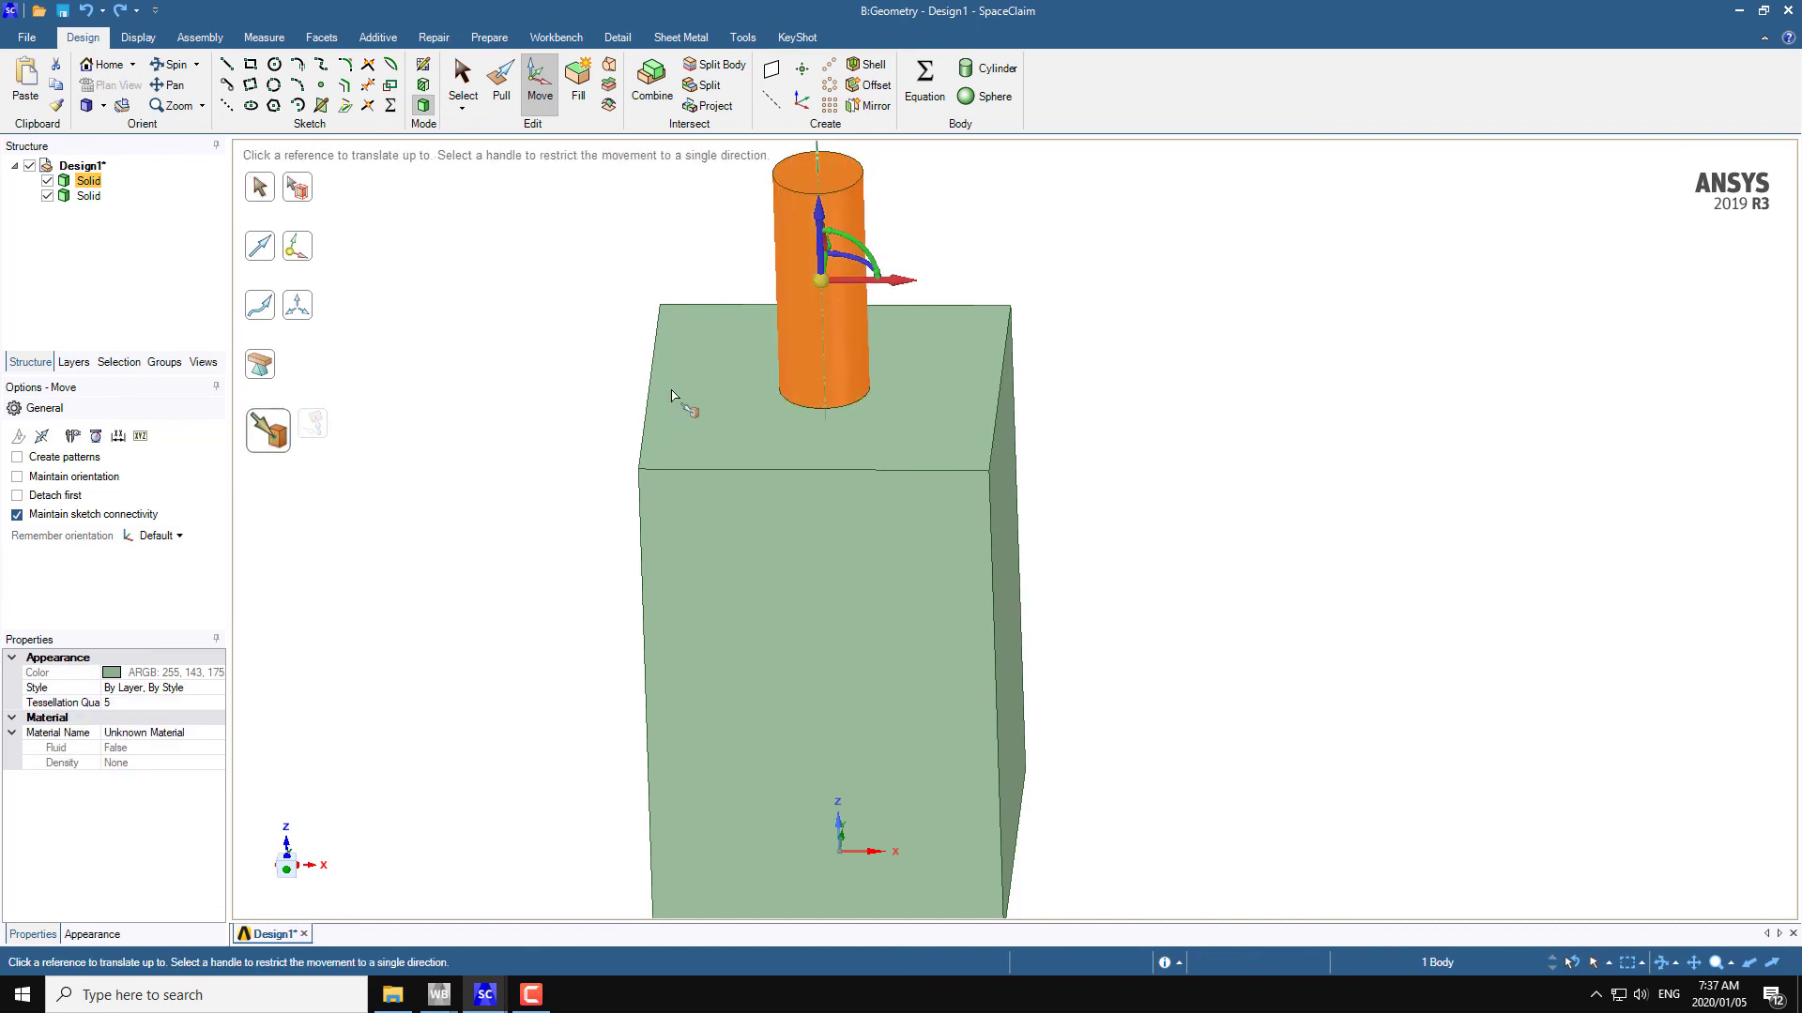
pyautogui.click(717, 409)
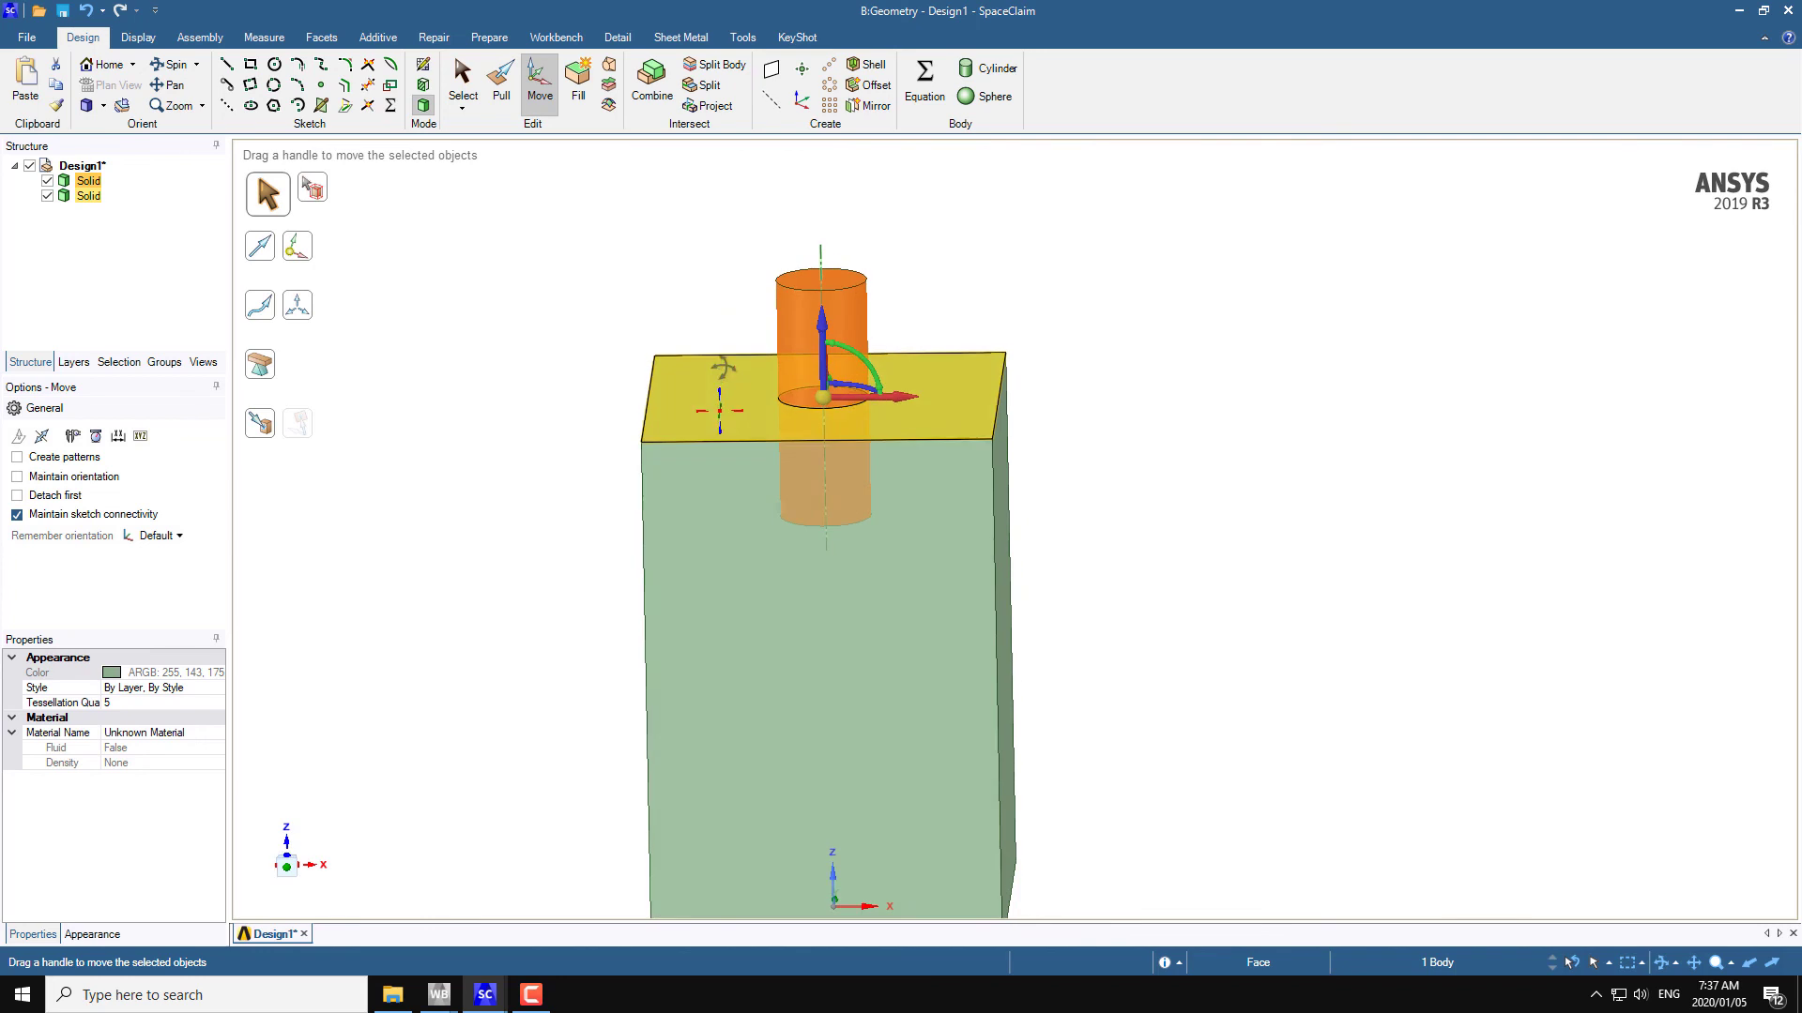
# - Relocate the move handle to the centre of the cylinder's top face and move the cylinder flush with the block's top face
pyautogui.moveTo(823, 401); pyautogui.dragTo(824, 294)
pyautogui.moveTo(808, 297); pyautogui.dragTo(657, 310, button='middle')
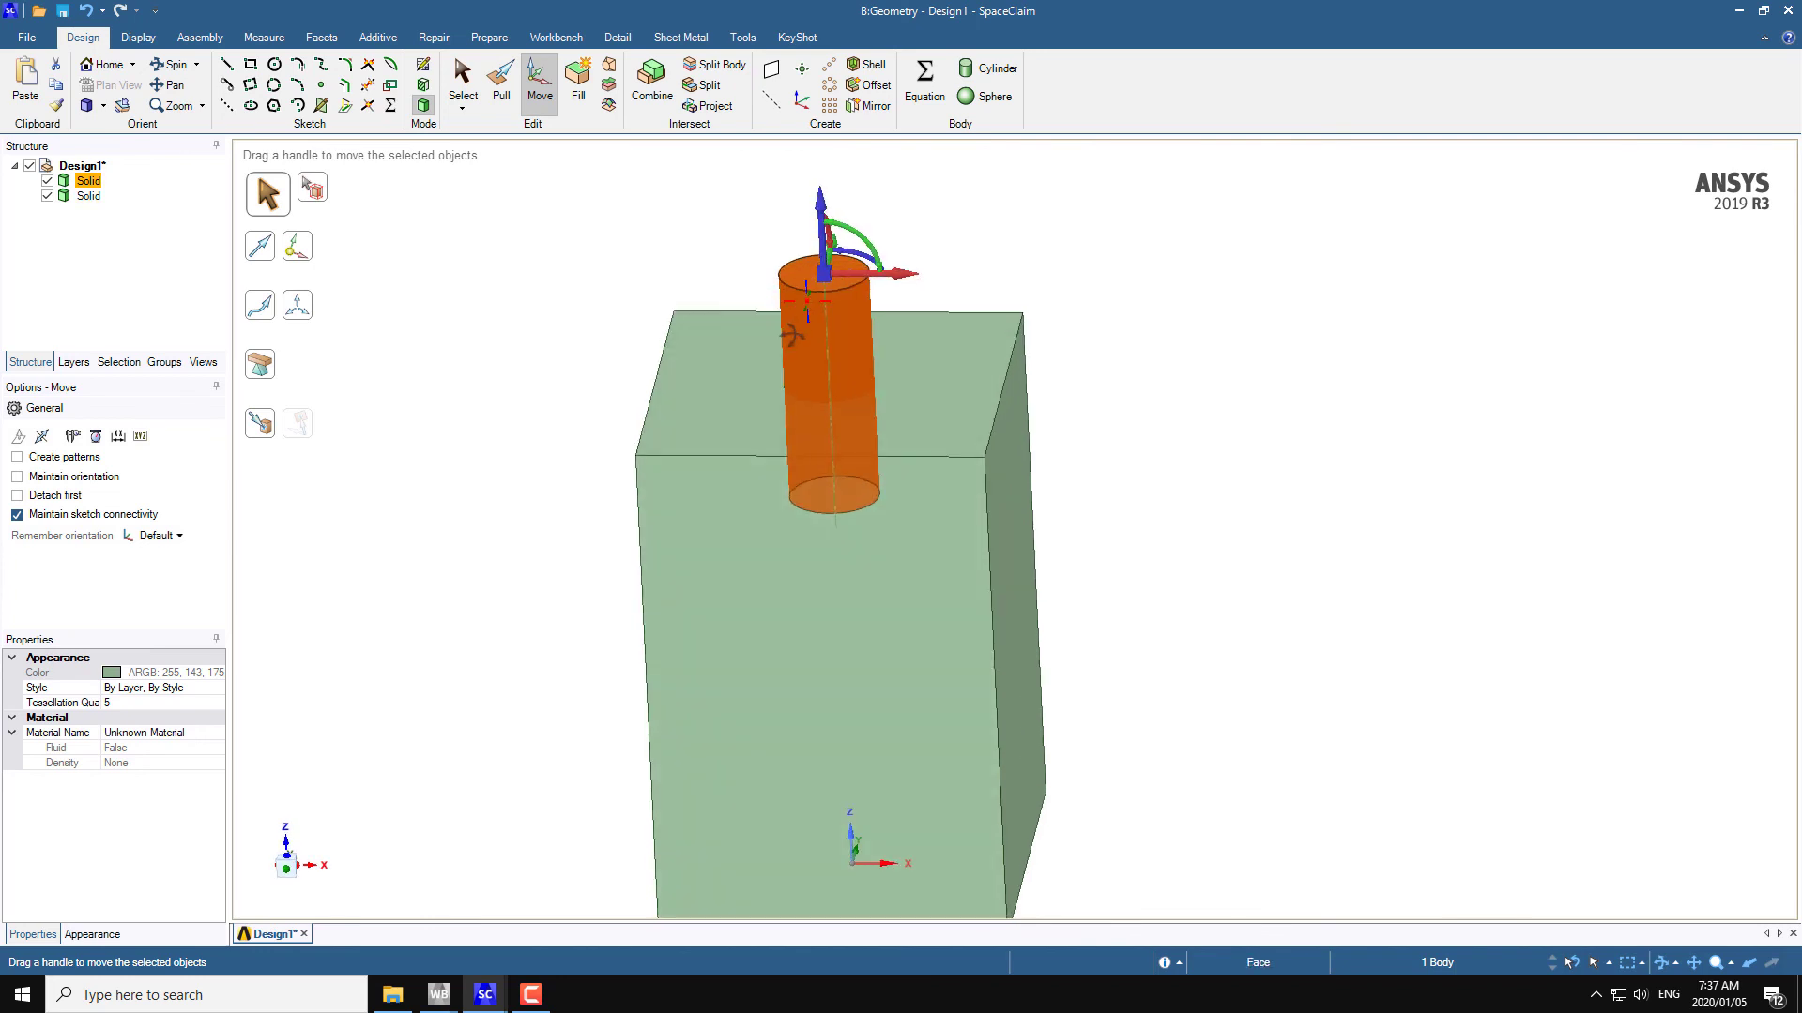
pyautogui.click(257, 423)
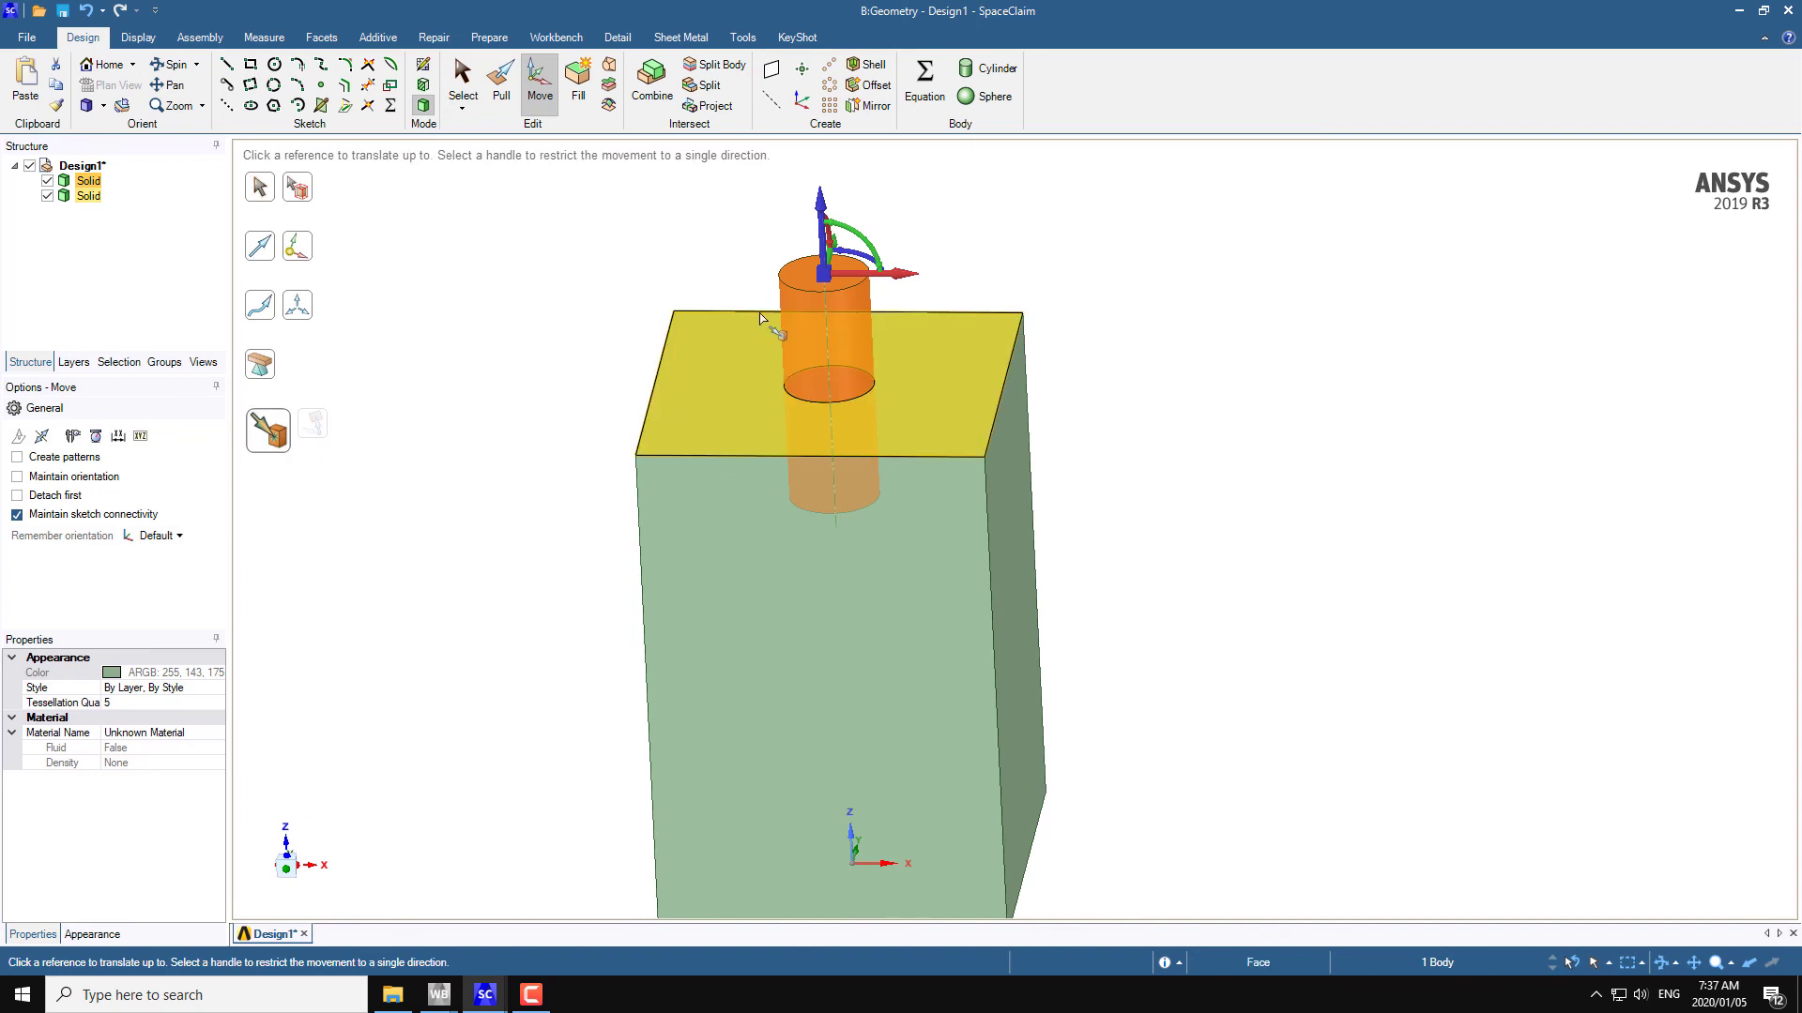
pyautogui.click(714, 399)
pyautogui.press('h')
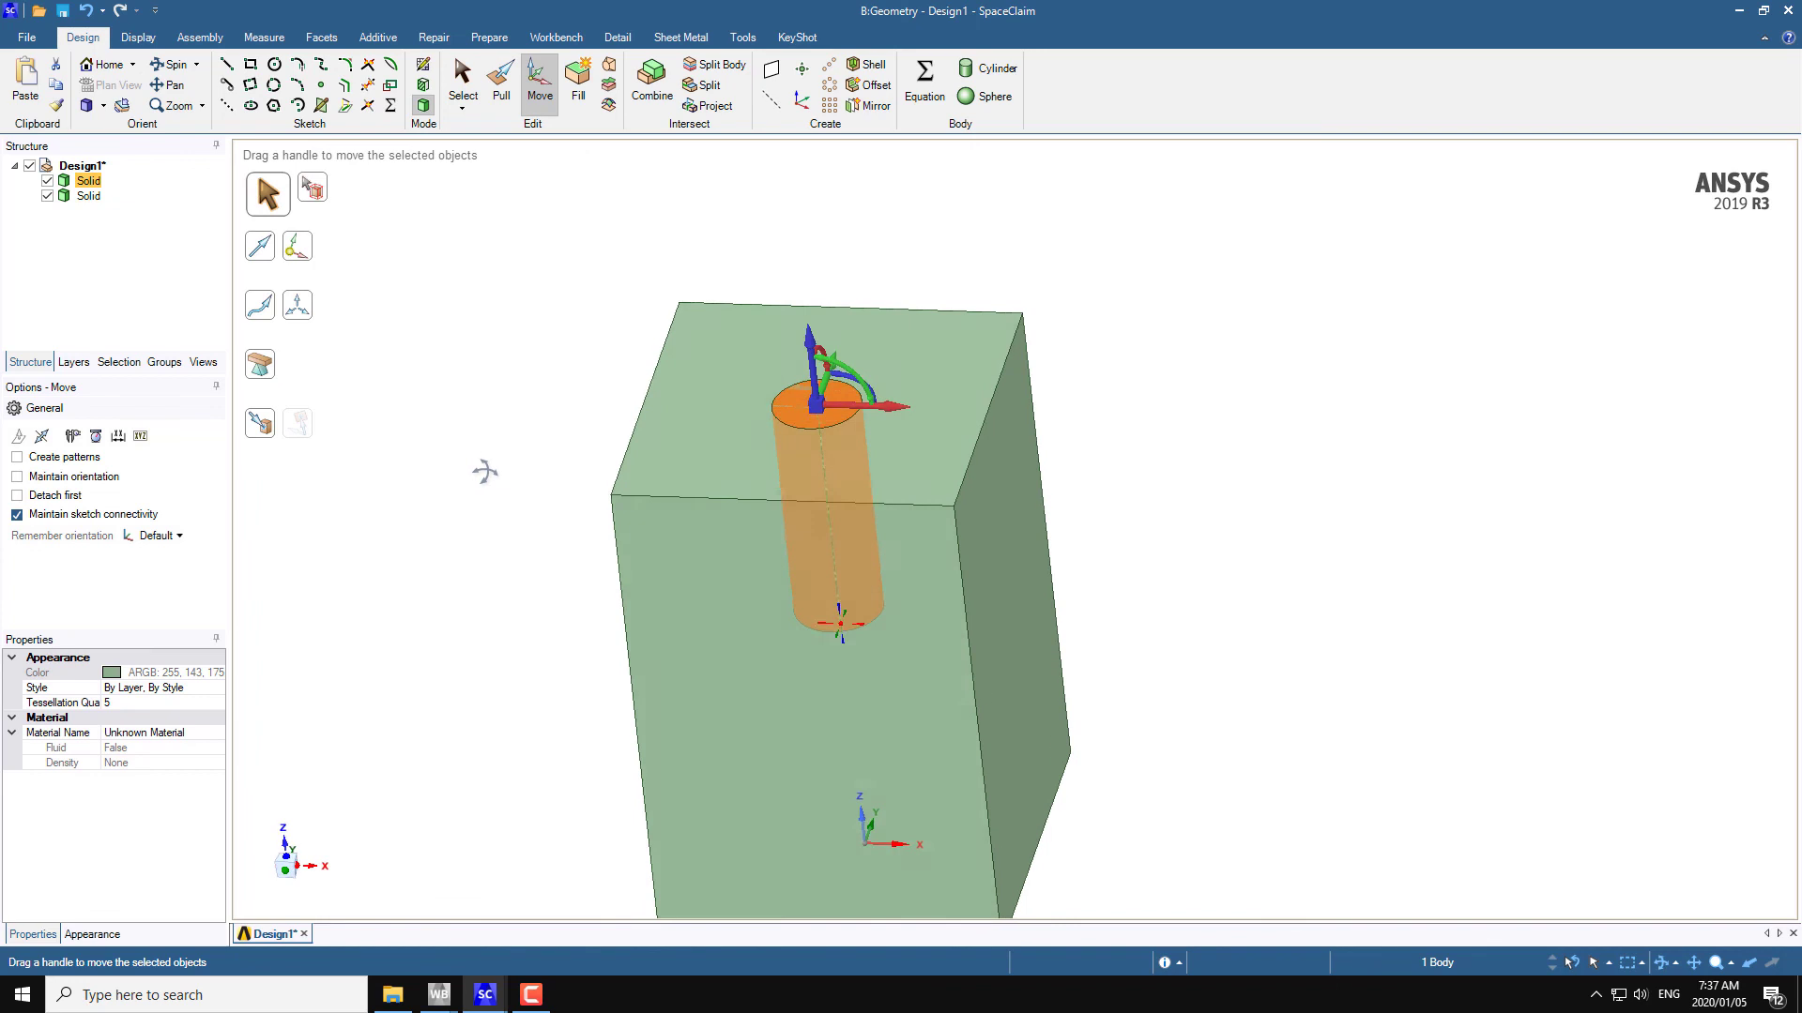
pyautogui.click(482, 473)
pyautogui.moveTo(486, 429)
pyautogui.mouseDown(button='middle')
pyautogui.moveTo(523, 454)
pyautogui.moveTo(522, 390)
pyautogui.moveTo(506, 442)
pyautogui.moveTo(507, 390)
pyautogui.moveTo(491, 406)
pyautogui.moveTo(508, 446)
pyautogui.mouseUp(button='middle')
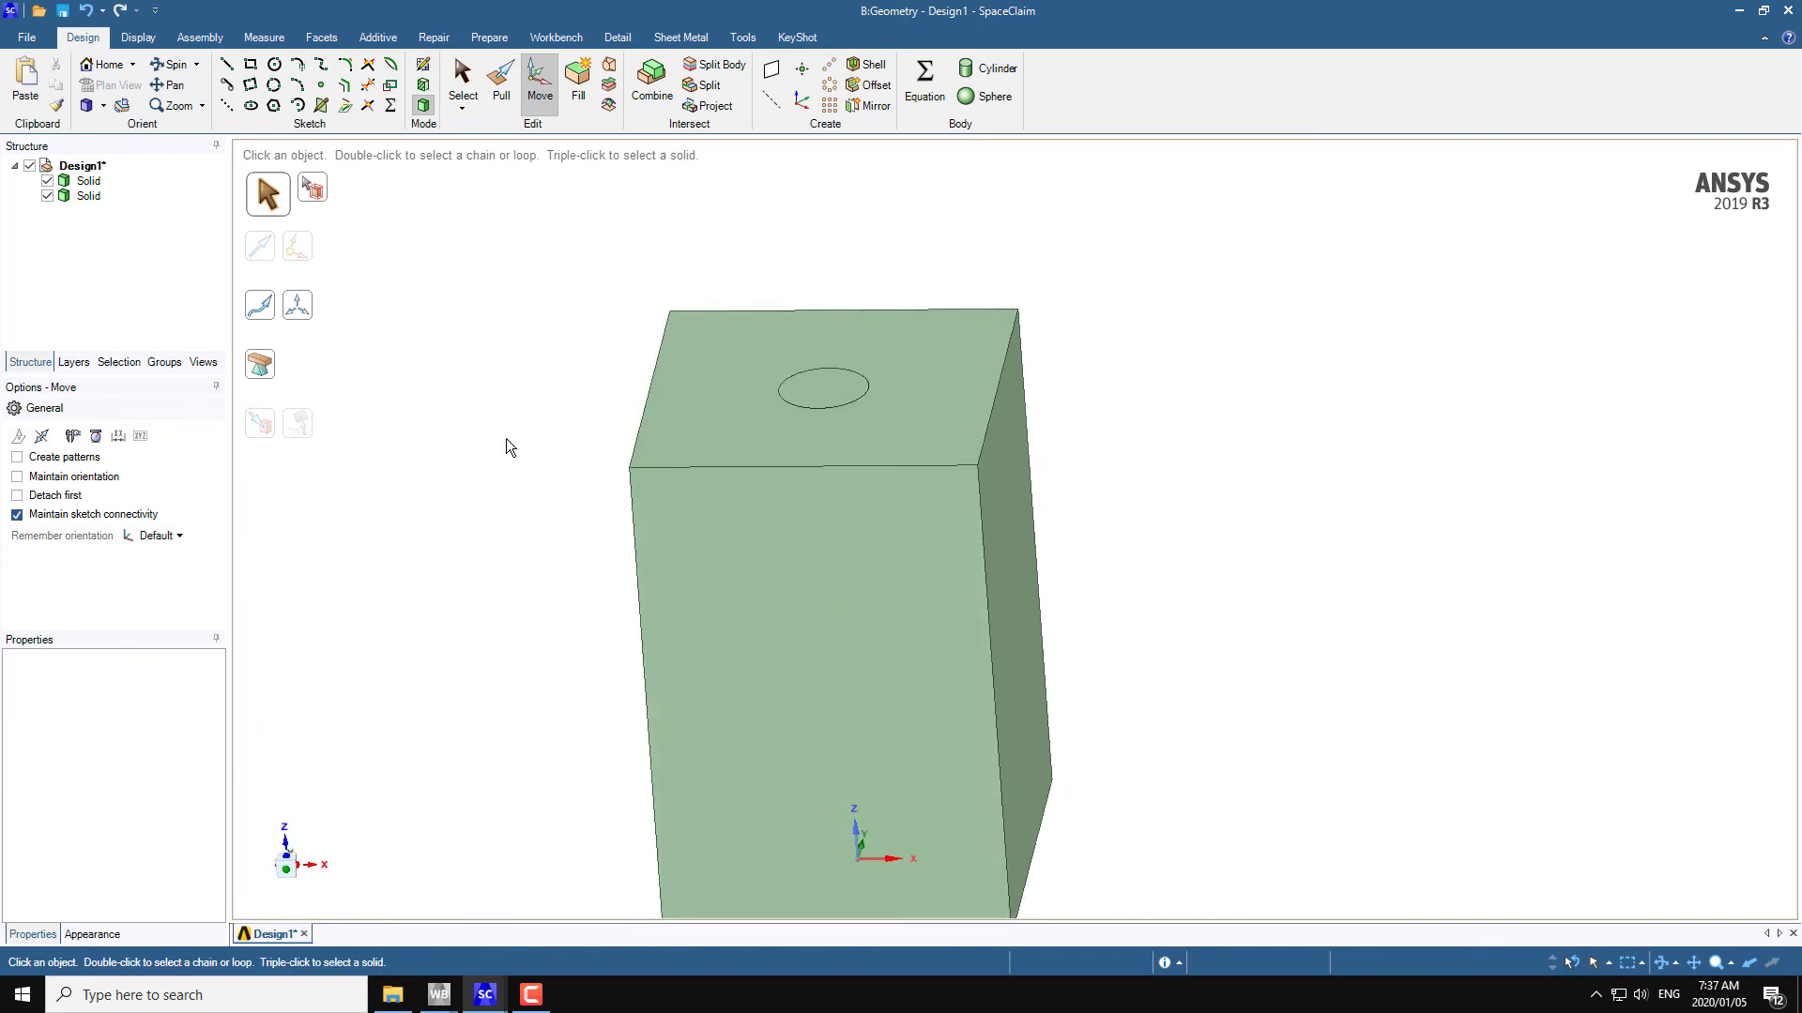
# - Subtract the cylinder from the block with Combine, keeping the cutter and removing the overlapping cylindrical region
pyautogui.click(654, 87)
pyautogui.click(743, 382)
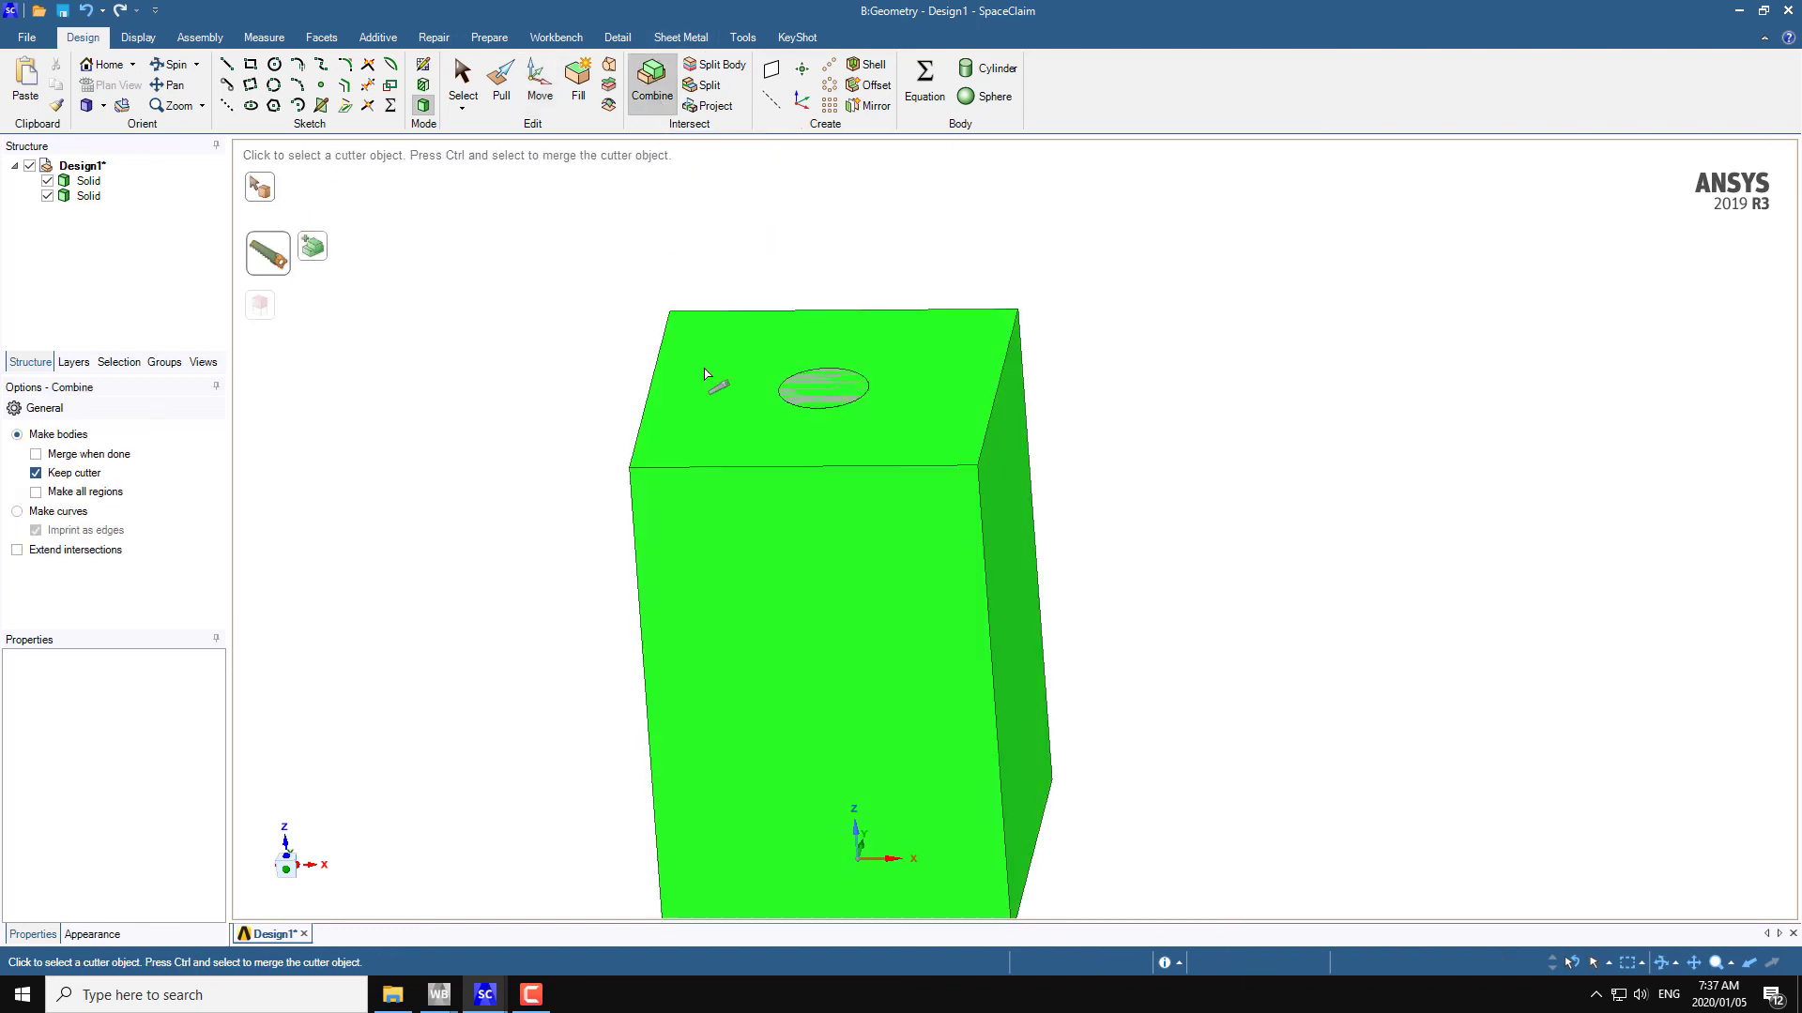
pyautogui.click(830, 405)
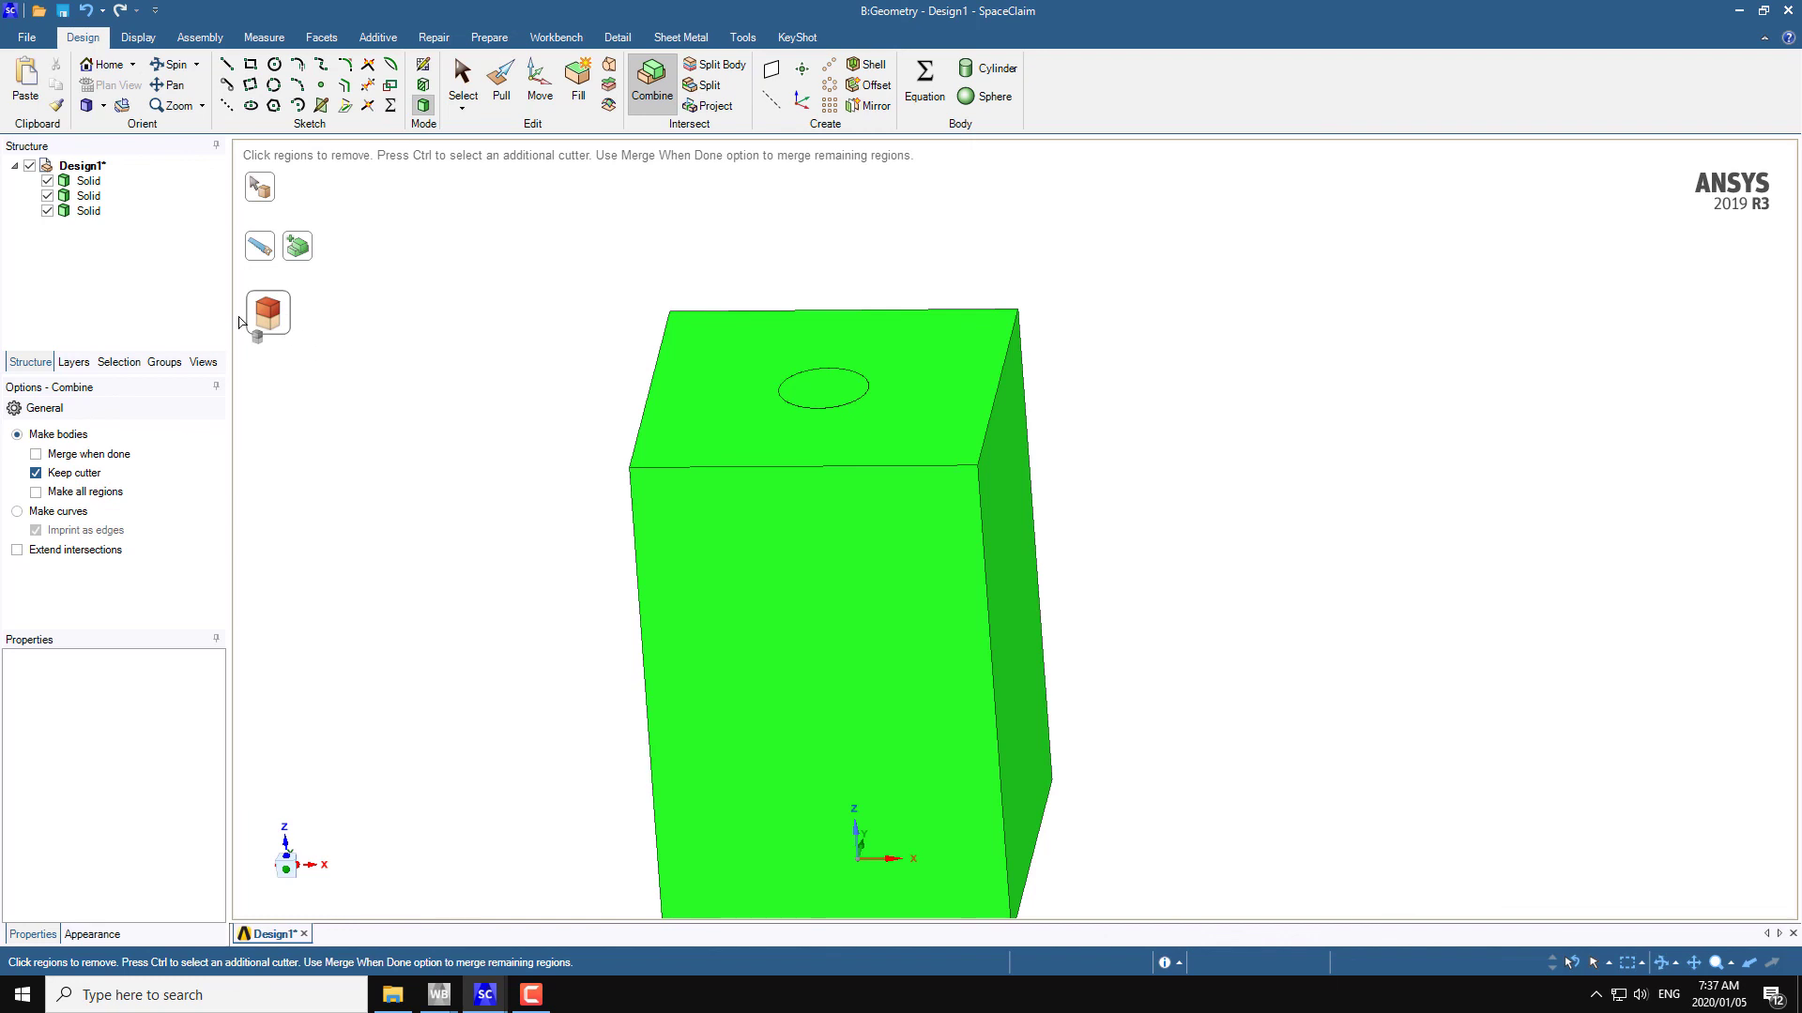
pyautogui.click(819, 401)
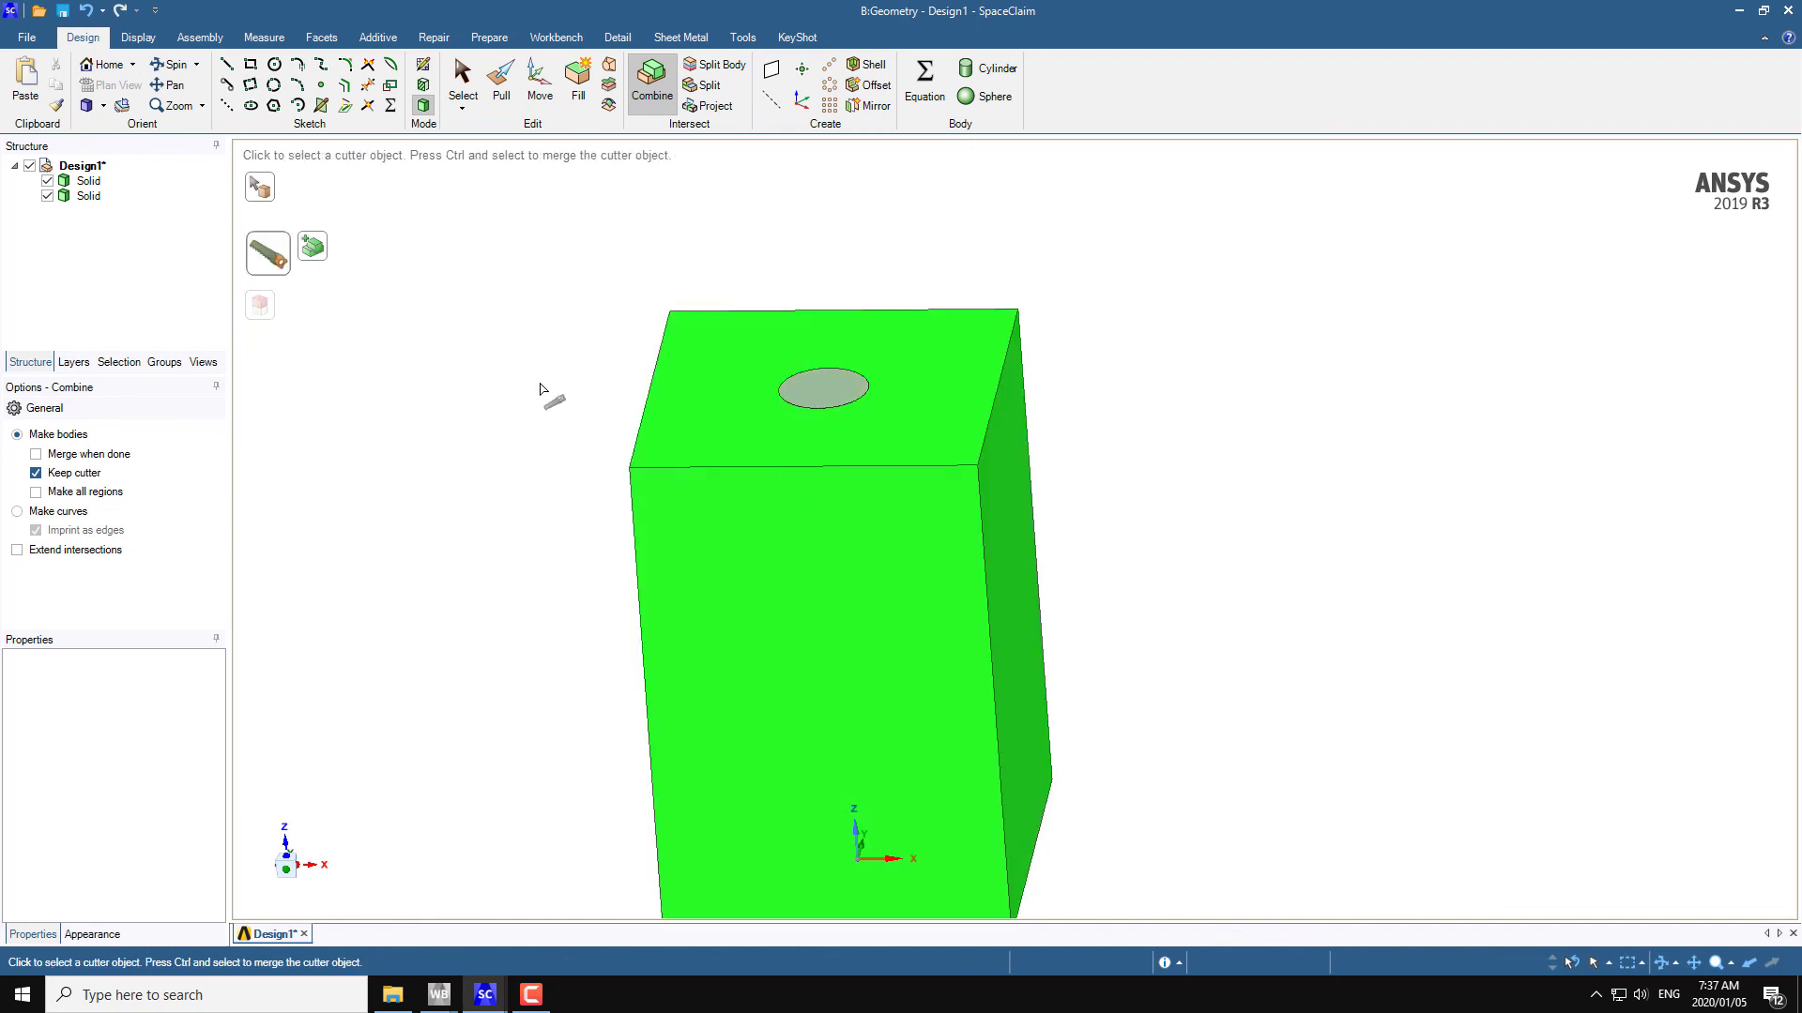
pyautogui.moveTo(543, 390); pyautogui.dragTo(474, 398, button='middle')
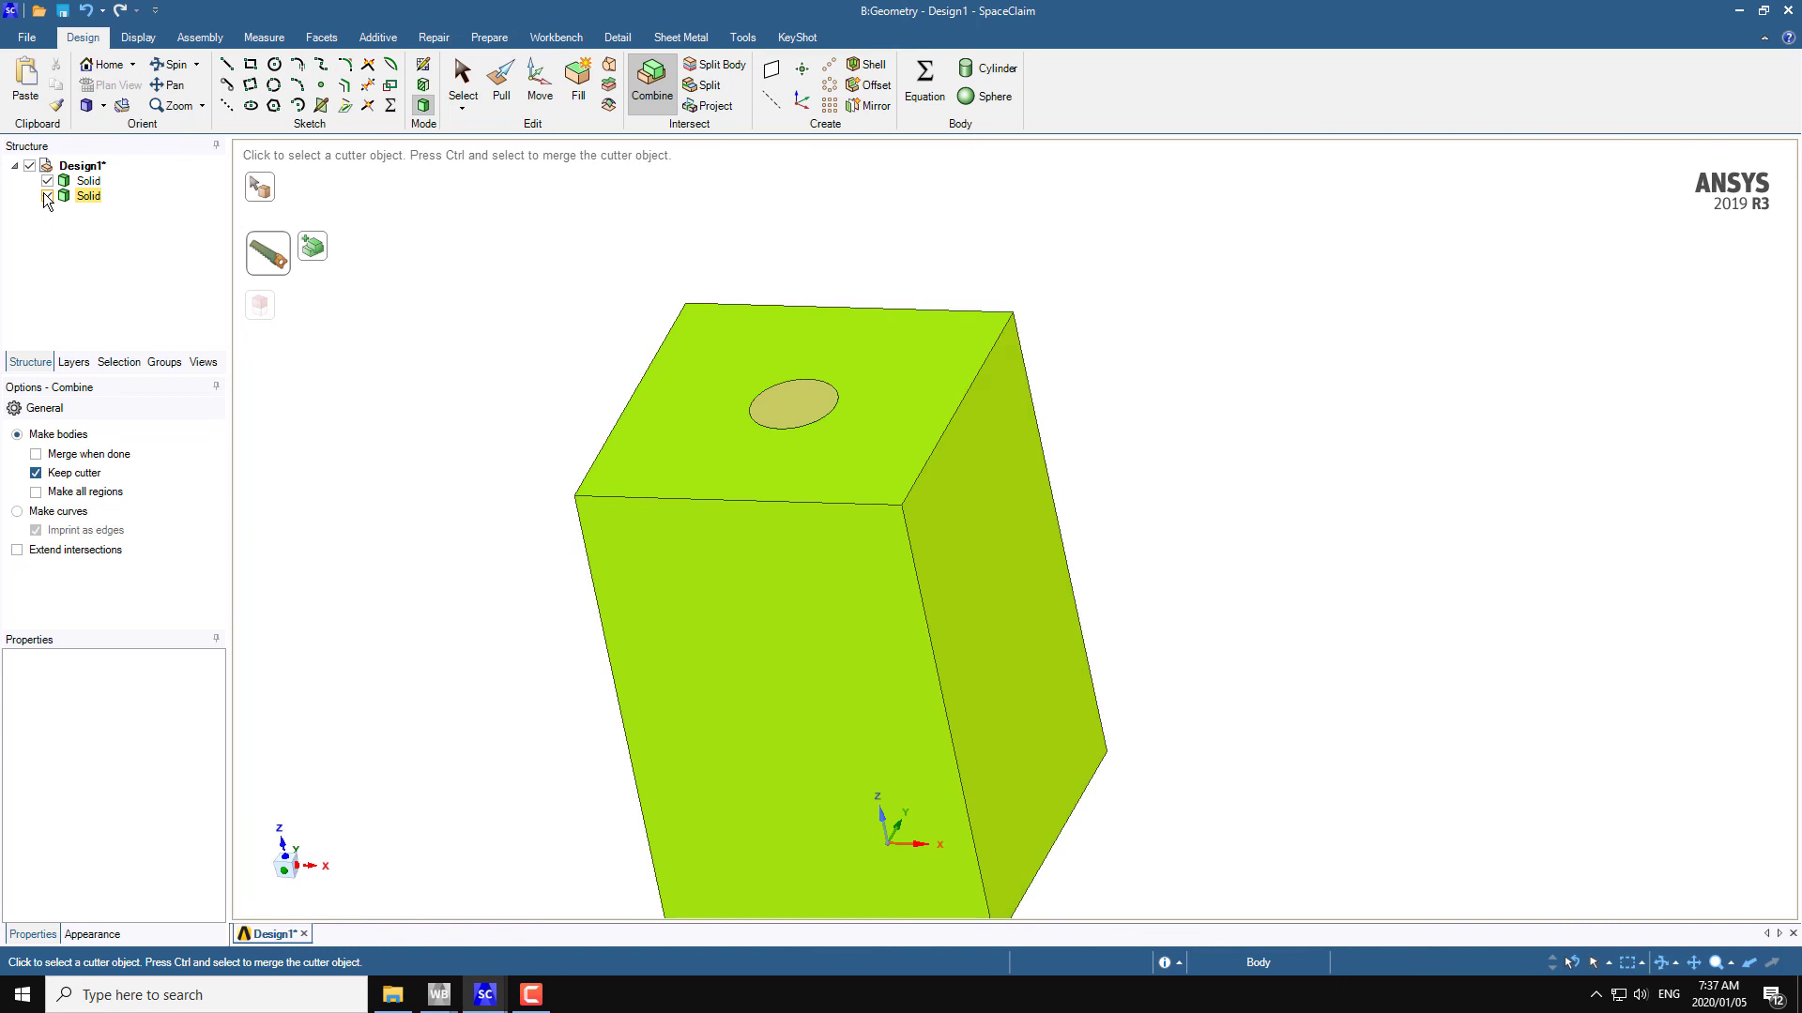
# - Toggle the visibility of the block and the cylinder to inspect each one, leaving only the block with its hole displayed
pyautogui.click(47, 196)
pyautogui.click(49, 197)
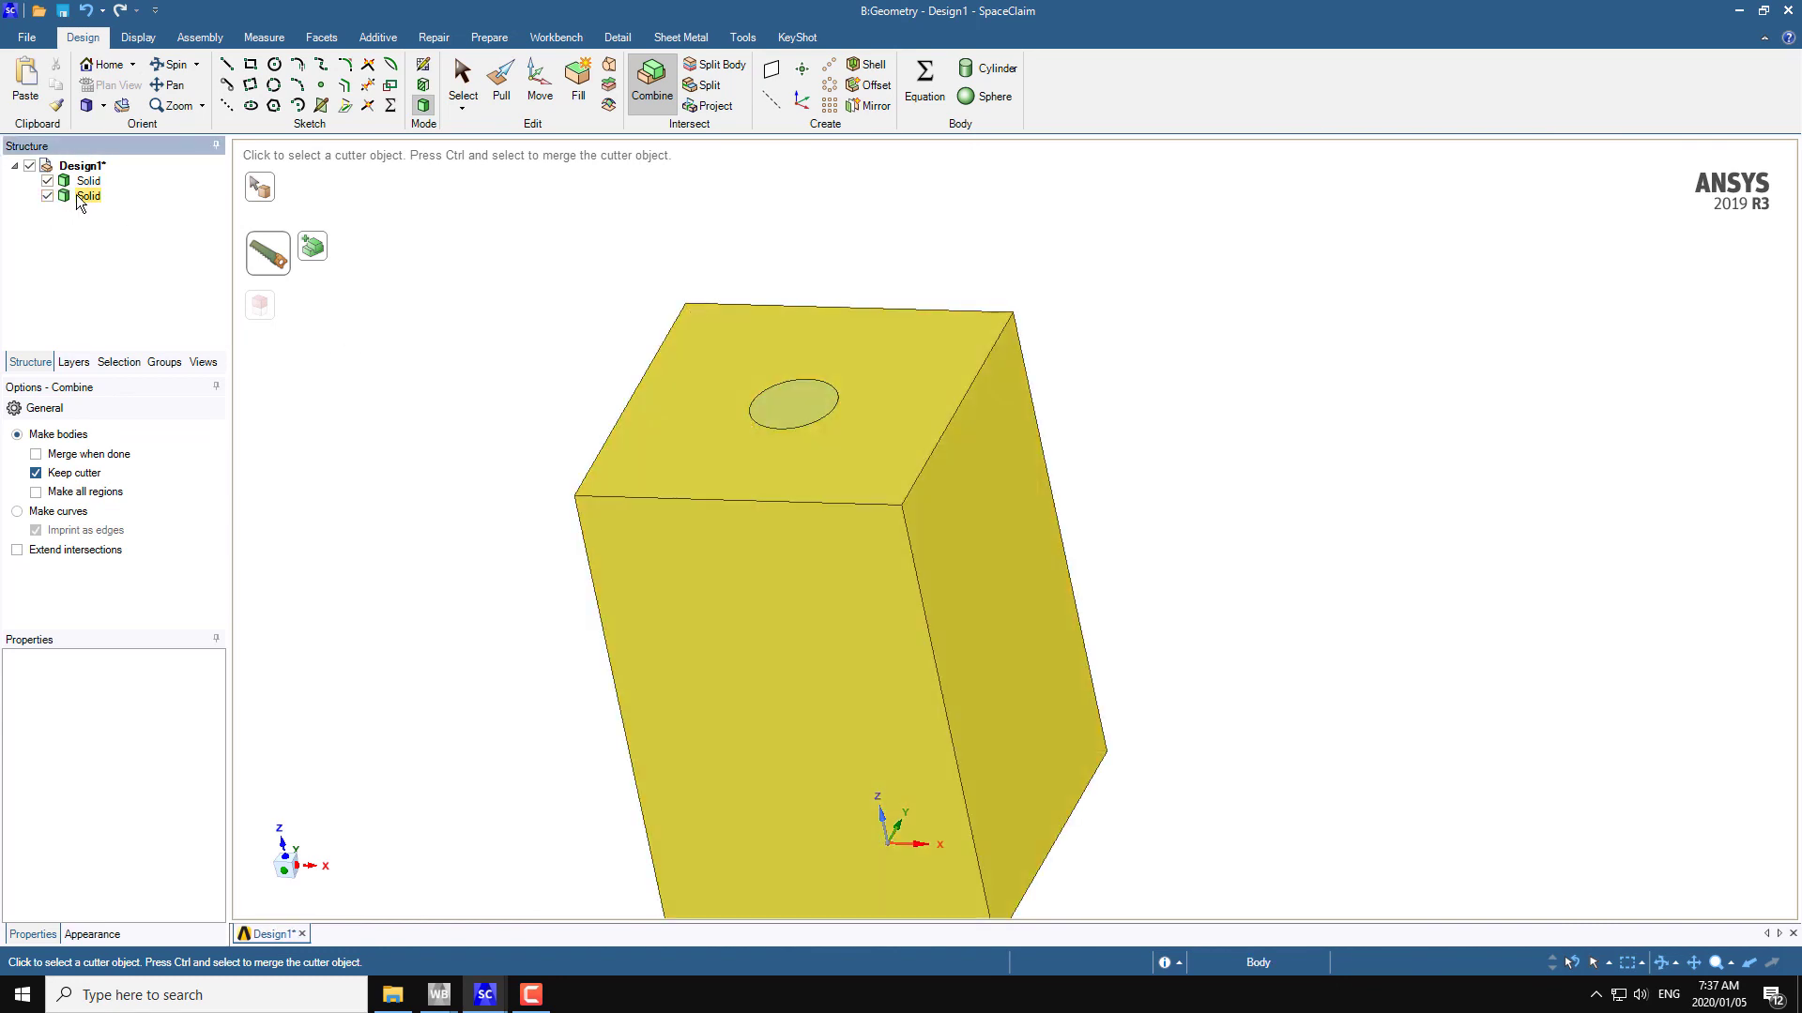
pyautogui.rightClick(80, 200)
pyautogui.click(48, 196)
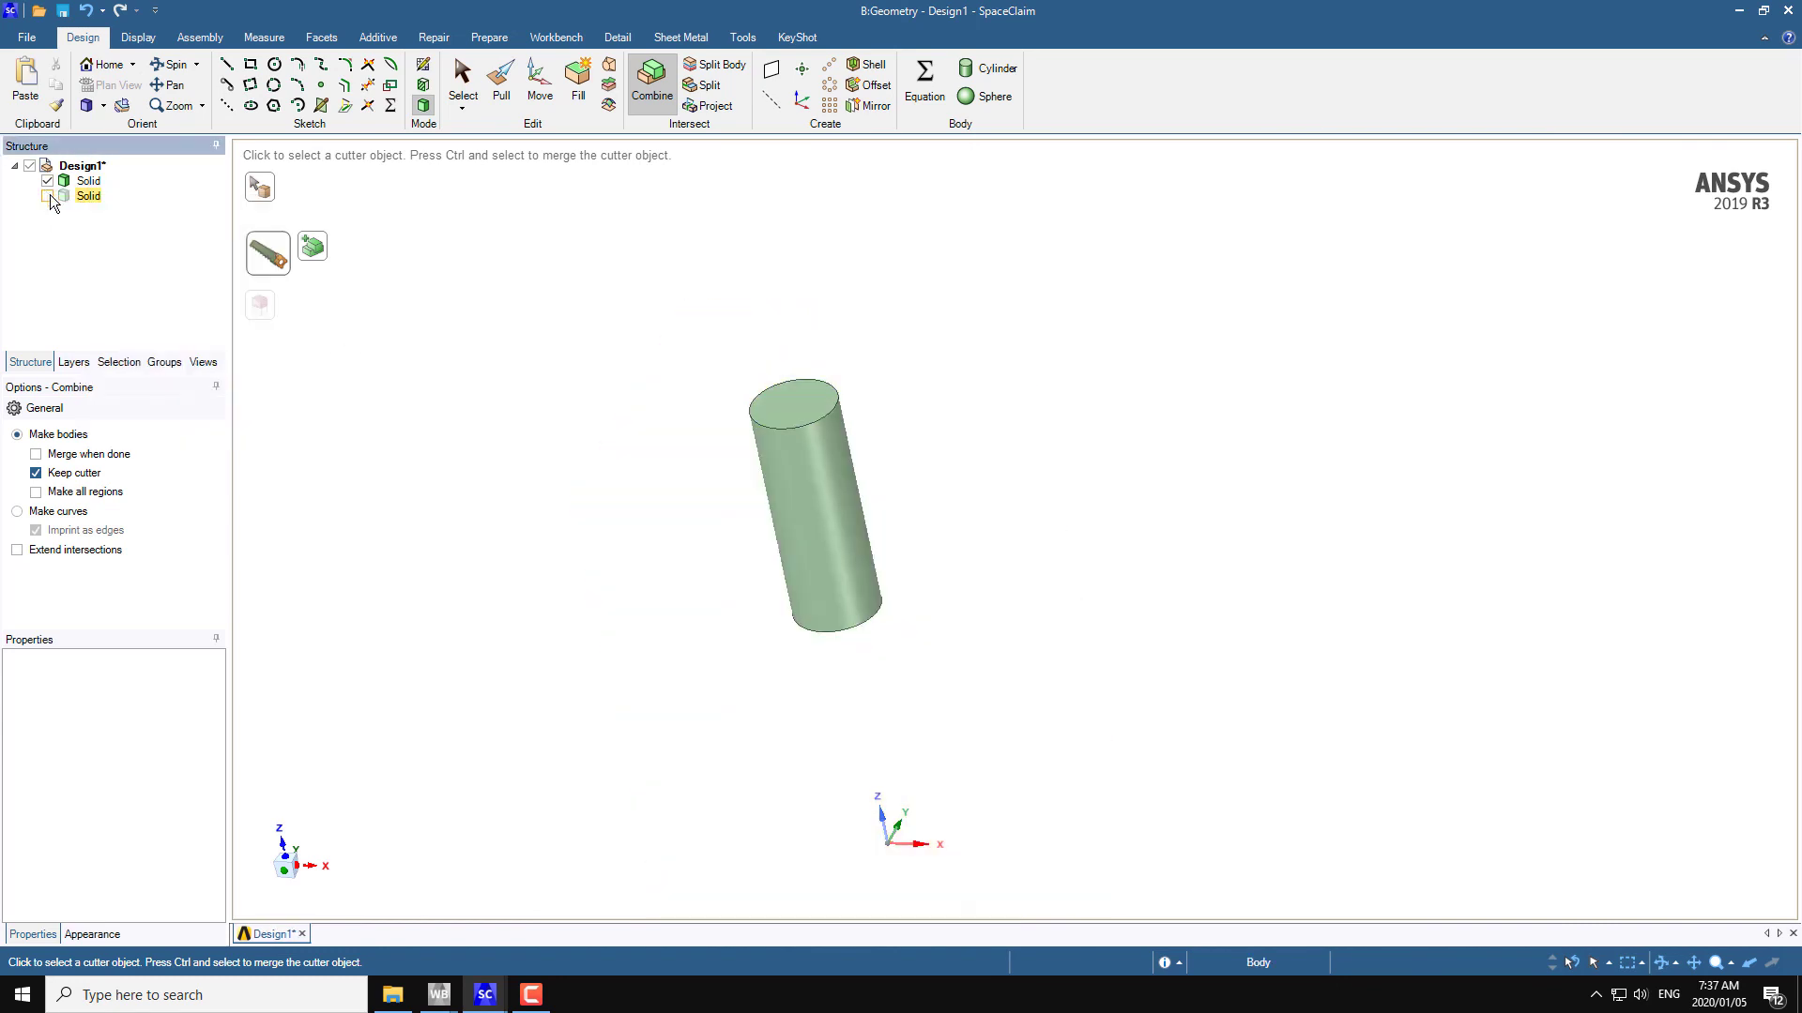
pyautogui.moveTo(472, 362)
pyautogui.mouseDown(button='middle')
pyautogui.moveTo(445, 488)
pyautogui.moveTo(462, 342)
pyautogui.moveTo(446, 547)
pyautogui.moveTo(454, 342)
pyautogui.moveTo(467, 389)
pyautogui.mouseUp(button='middle')
pyautogui.click(49, 197)
pyautogui.click(47, 180)
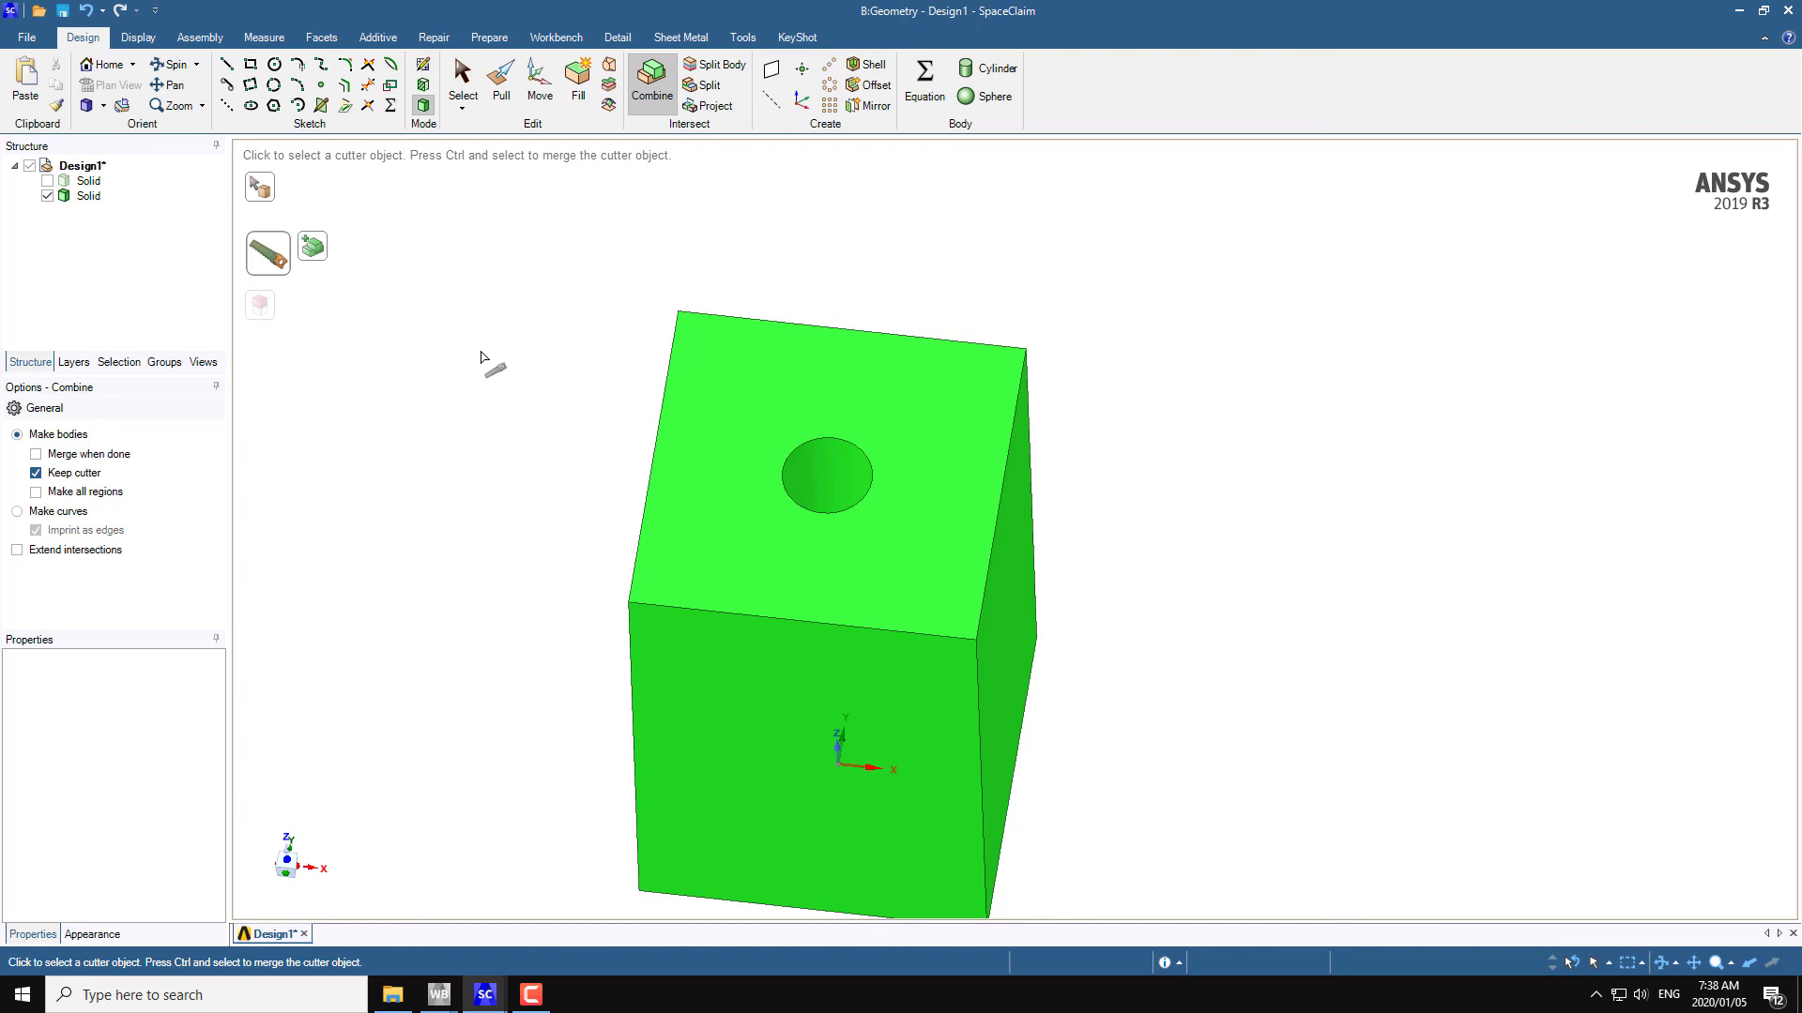
pyautogui.click(463, 83)
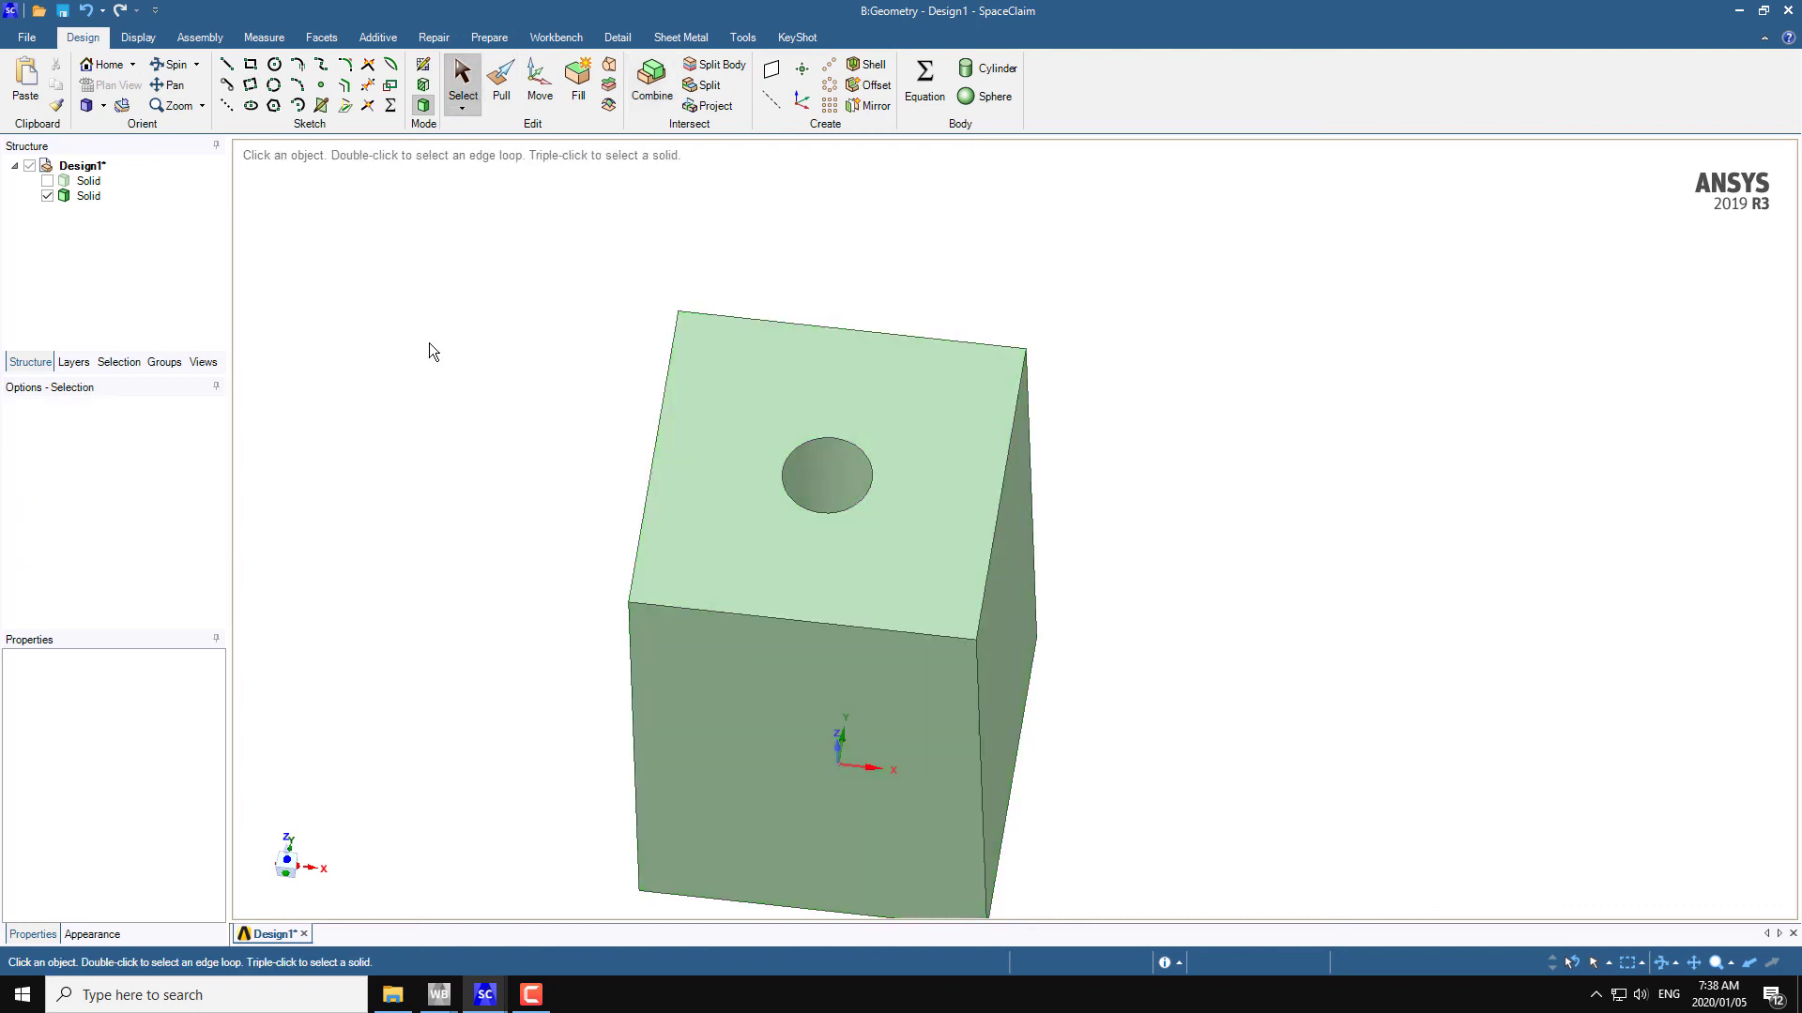
pyautogui.moveTo(526, 355); pyautogui.dragTo(563, 357, button='middle')
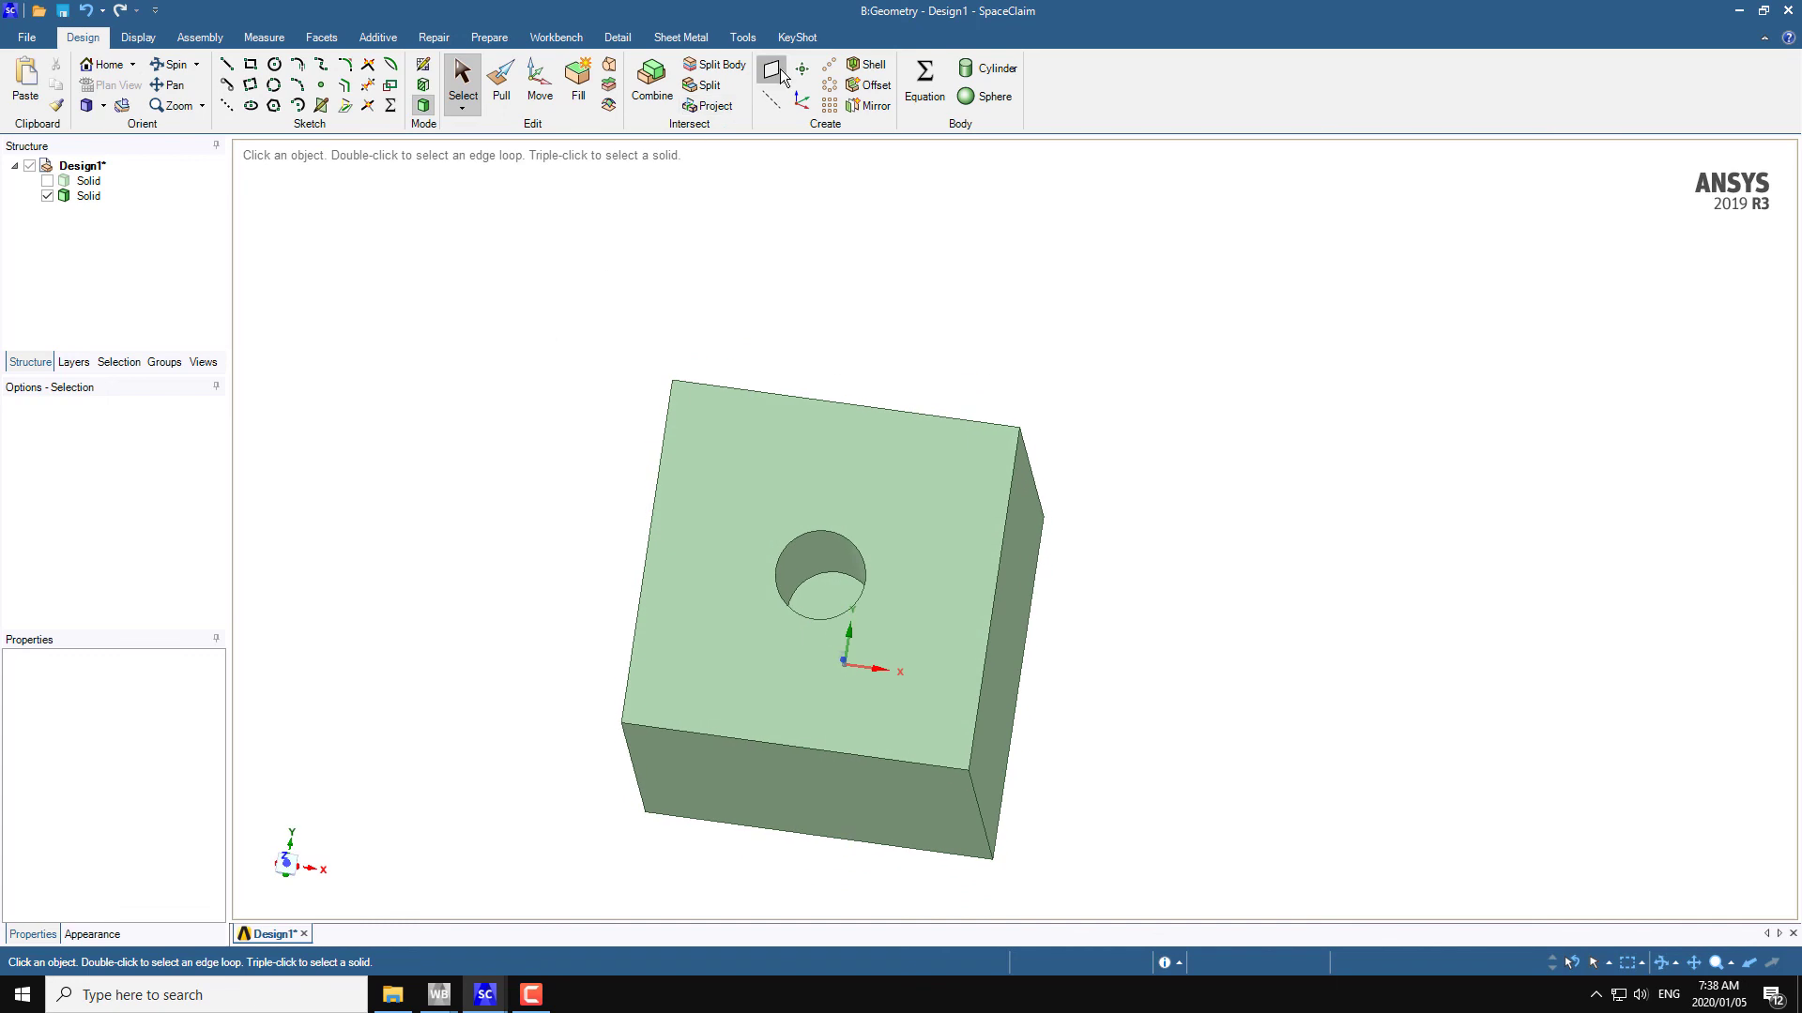
# - Create a vertical plane through the centre of the block's circular hole
pyautogui.click(771, 68)
pyautogui.moveTo(589, 544); pyautogui.dragTo(612, 593, button='middle')
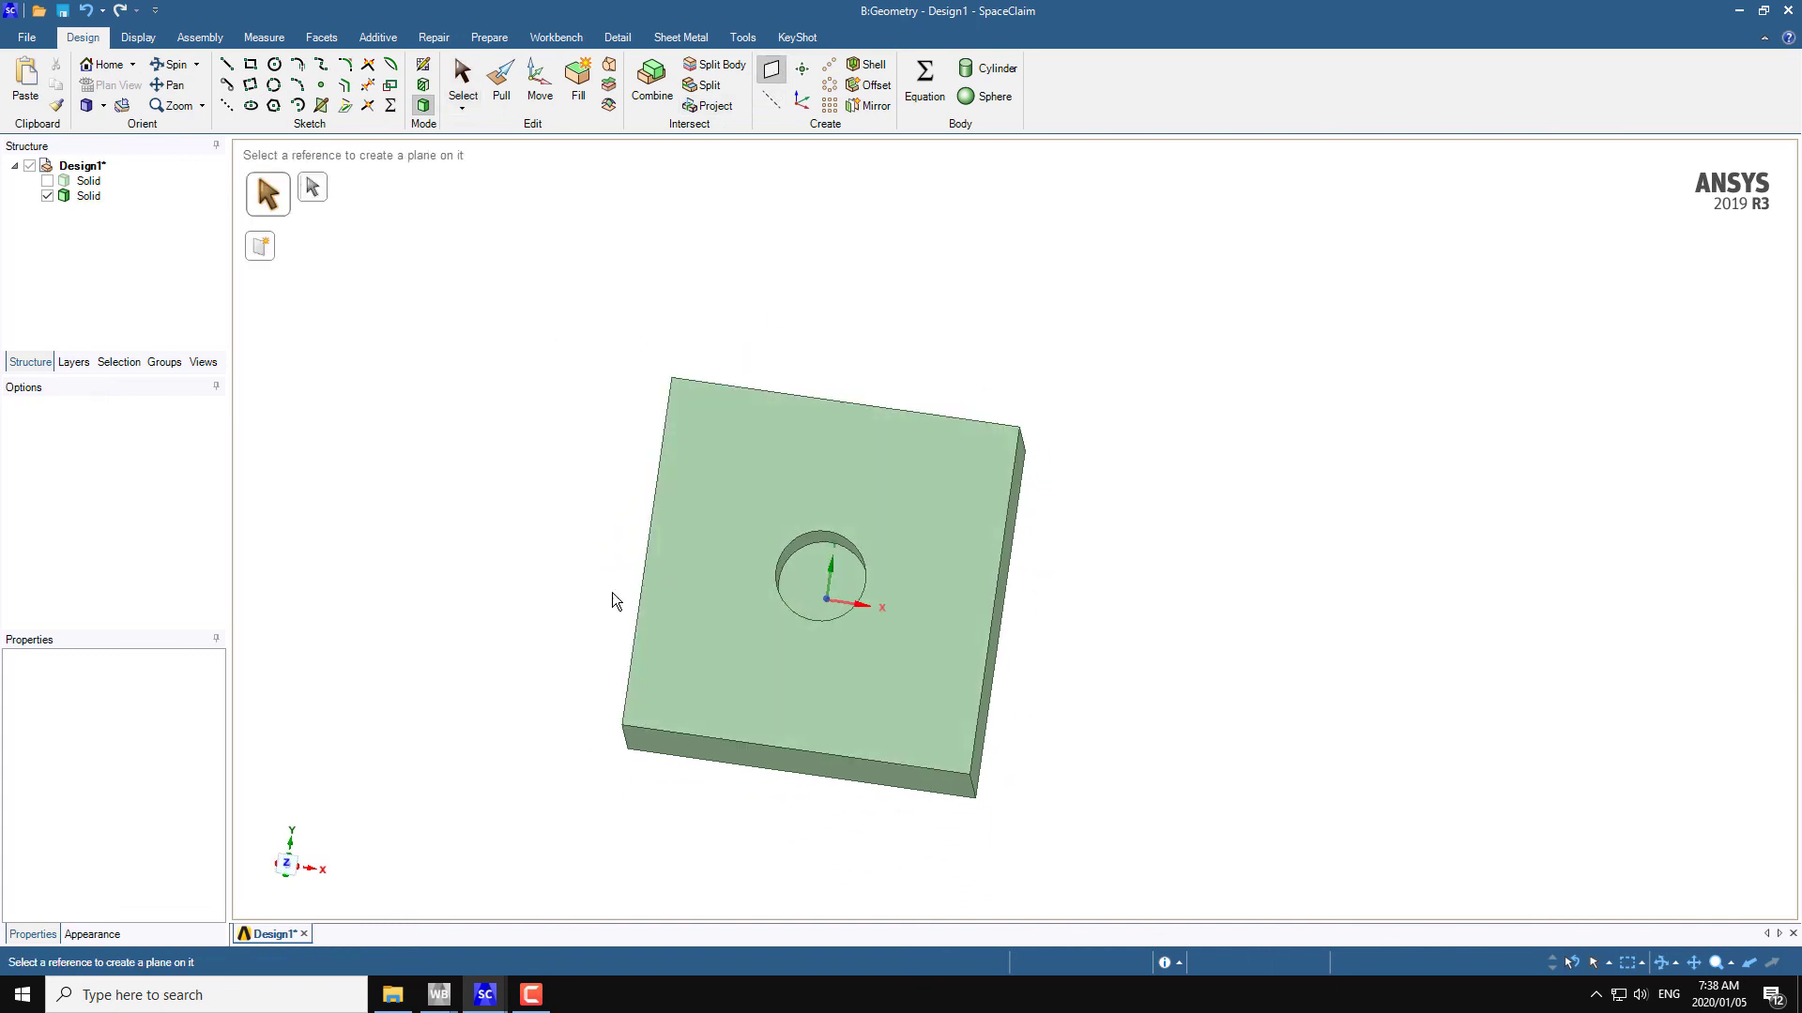
pyautogui.click(836, 587)
pyautogui.moveTo(836, 586); pyautogui.dragTo(559, 519, button='middle')
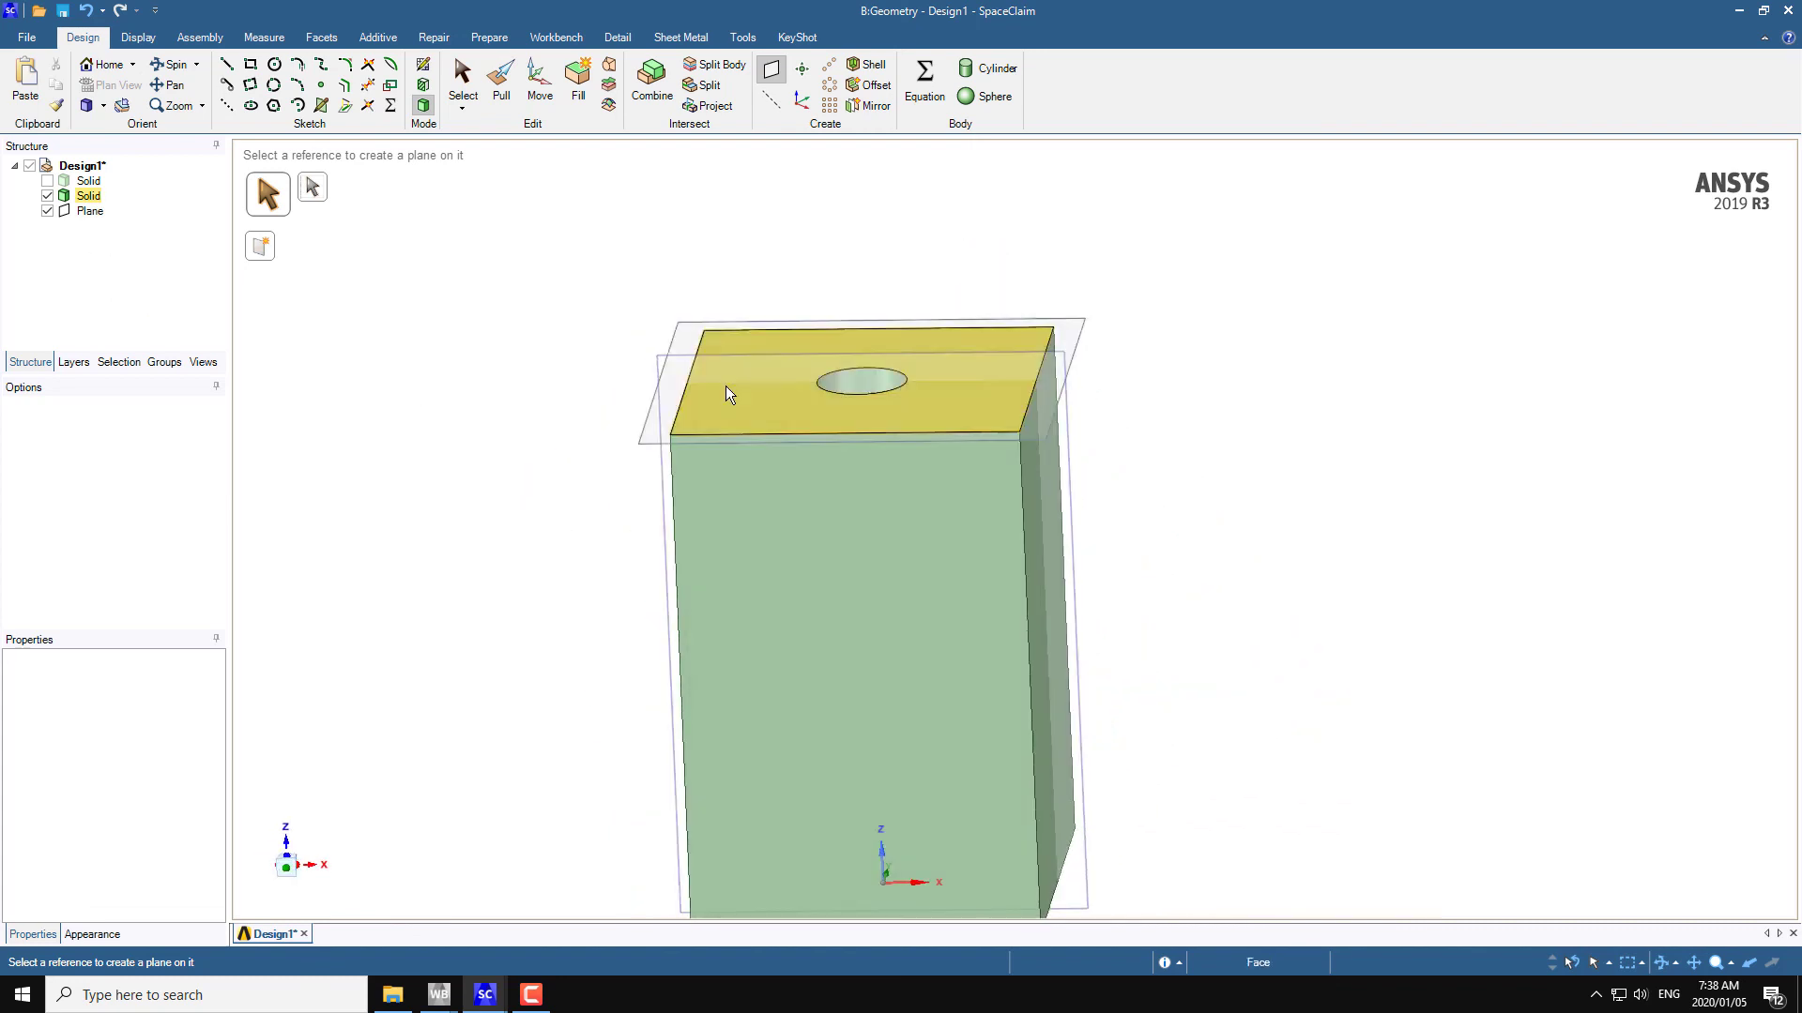
pyautogui.moveTo(724, 386); pyautogui.dragTo(603, 418, button='middle')
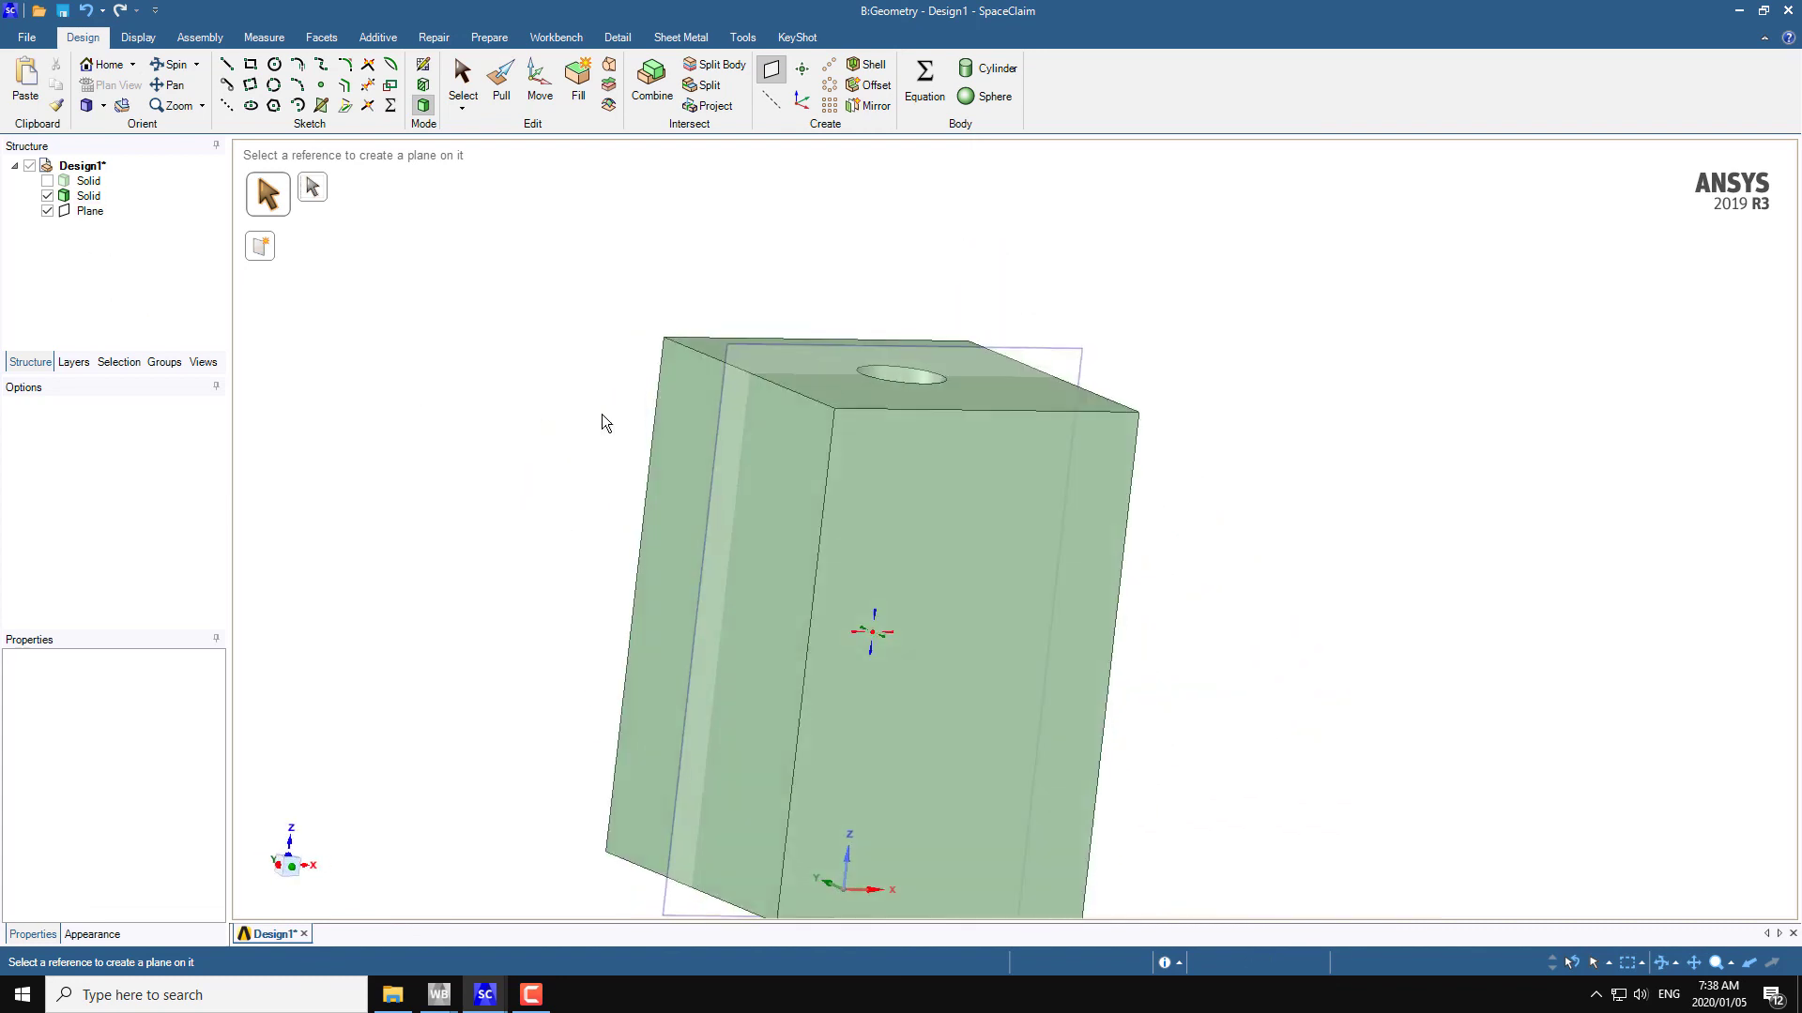
# - Split the block with Combine, using the block as the target and the vertical plane as the cutter
pyautogui.click(660, 91)
pyautogui.moveTo(475, 454); pyautogui.dragTo(603, 474, button='middle')
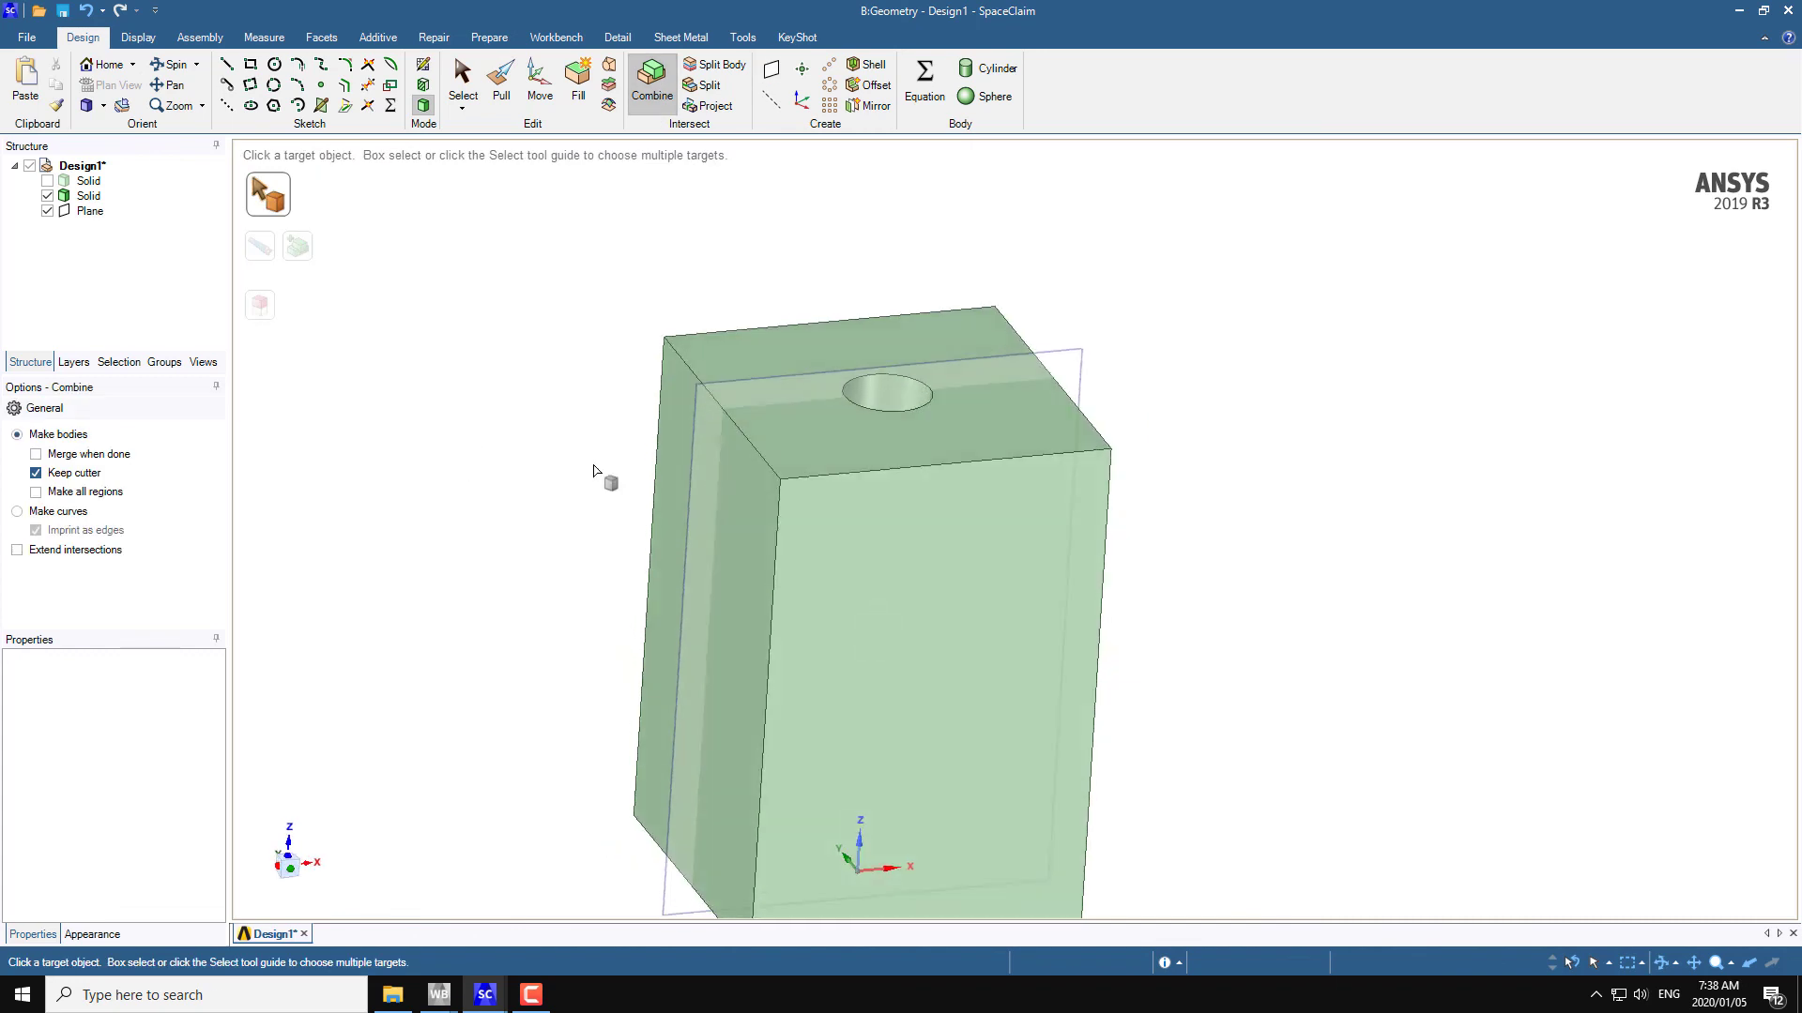
pyautogui.click(813, 453)
pyautogui.moveTo(813, 452); pyautogui.dragTo(732, 395, button='middle')
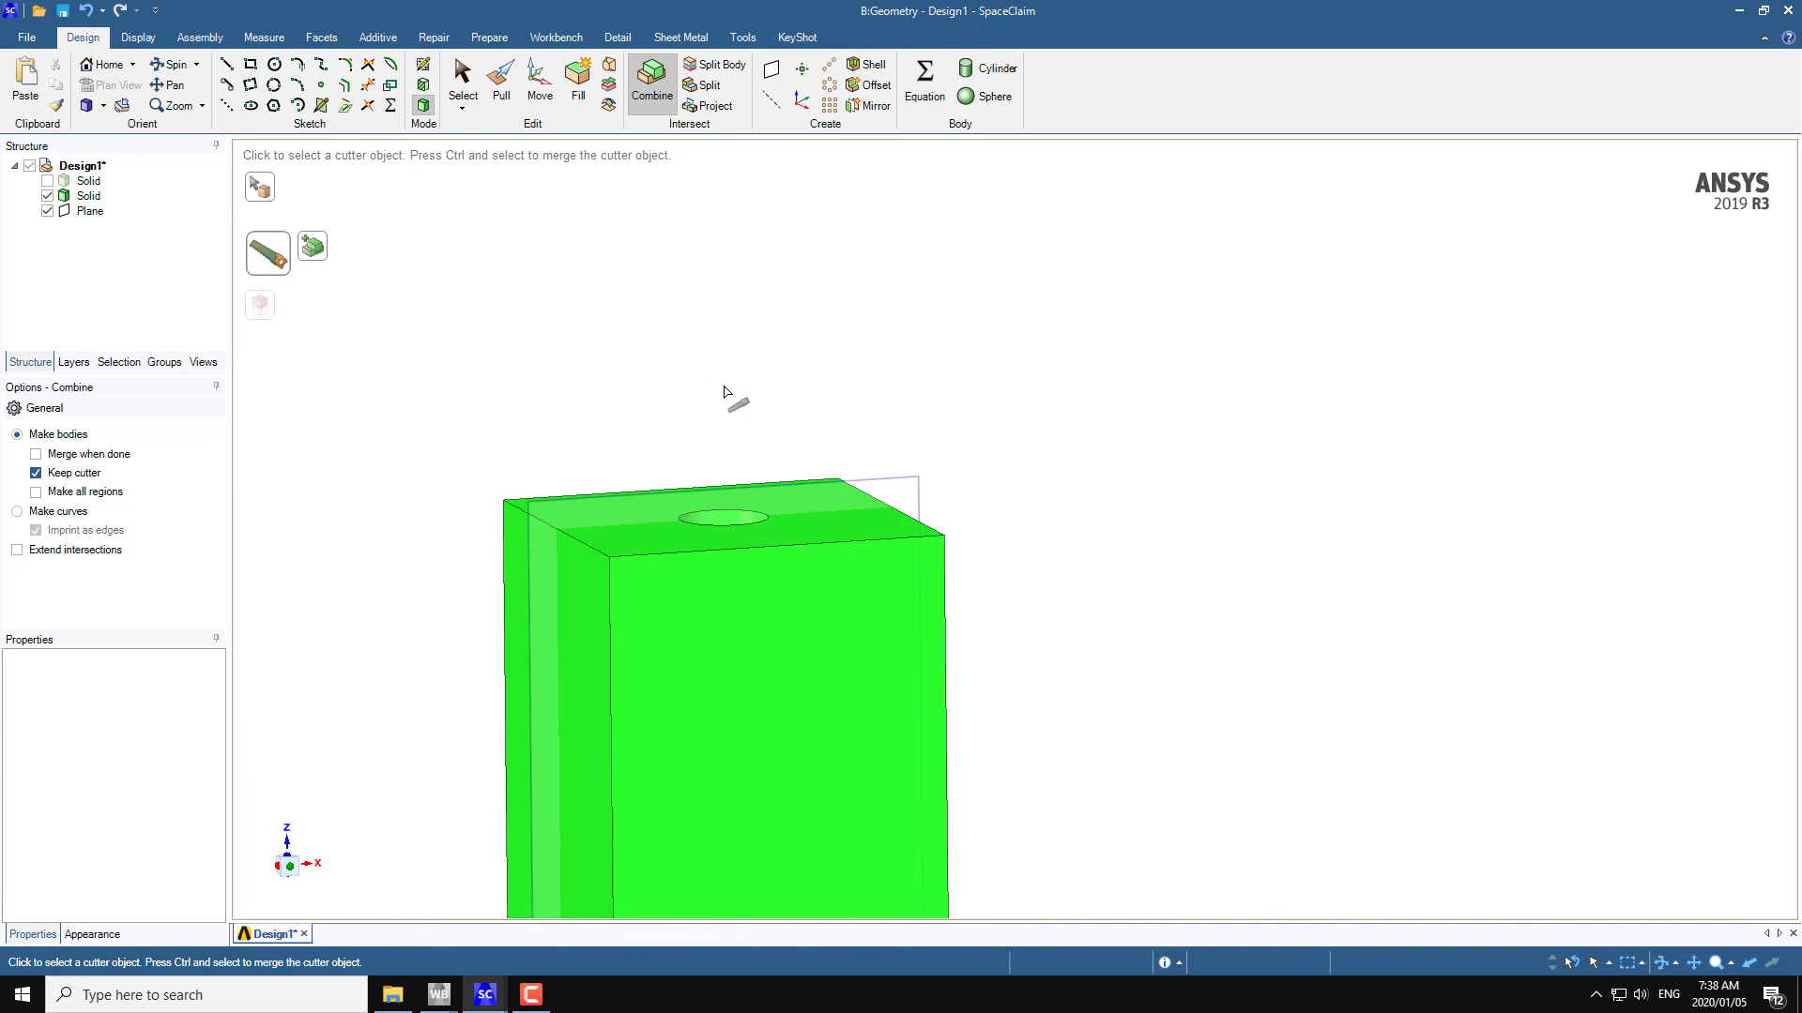
pyautogui.press('ctrl')
pyautogui.click(268, 254)
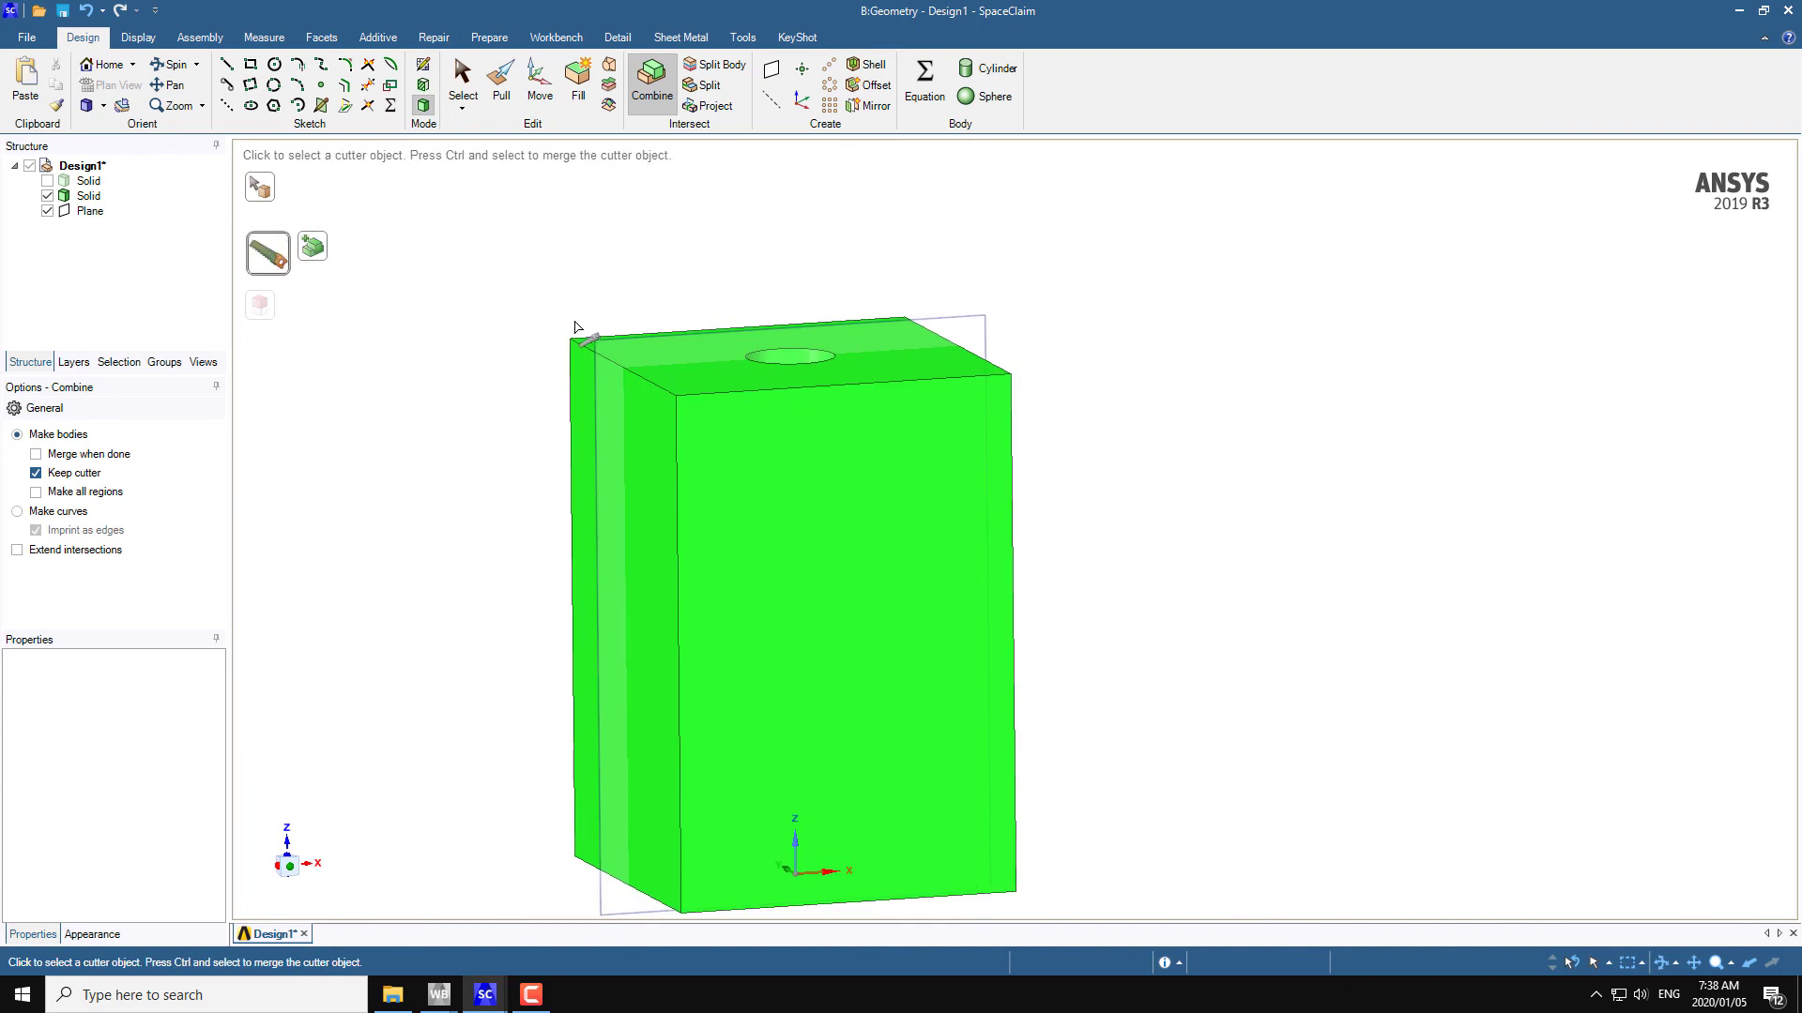
pyautogui.click(610, 355)
# - Remove the front half of the split block to expose the section through the hole, and clear the Combine selection
pyautogui.click(263, 314)
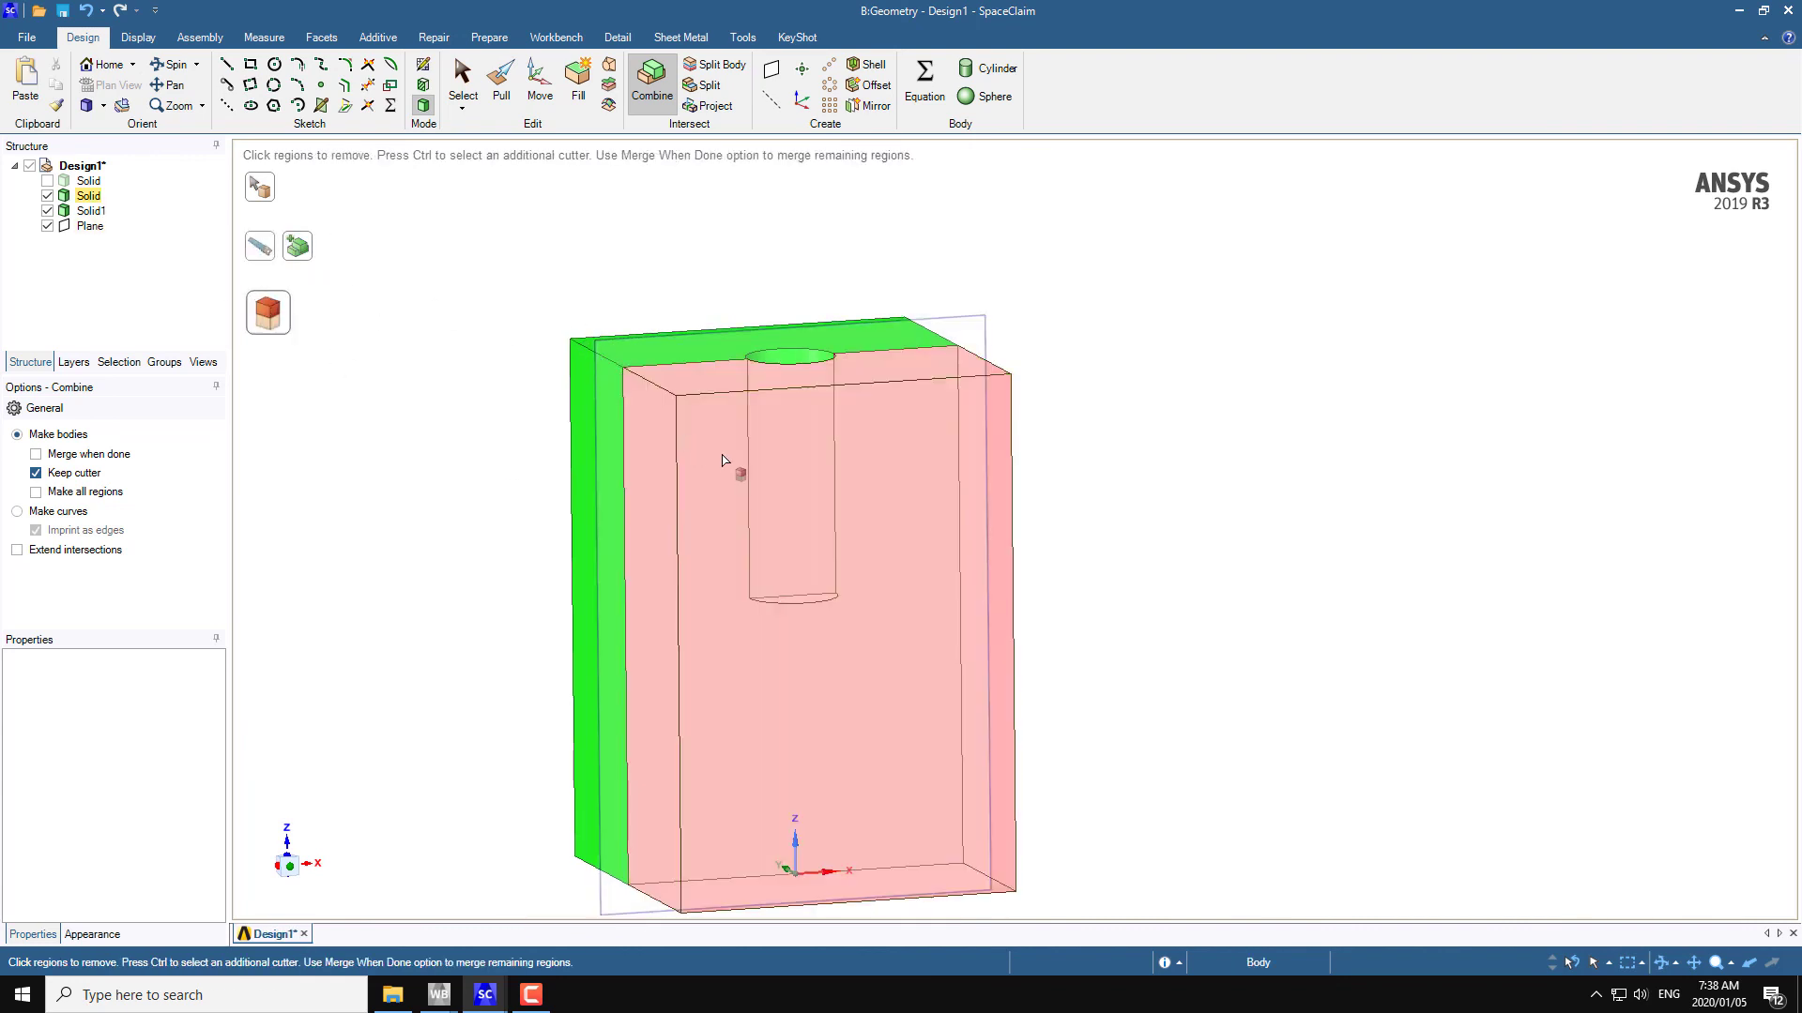
pyautogui.click(727, 465)
pyautogui.moveTo(645, 513); pyautogui.dragTo(528, 578, button='middle')
pyautogui.press('Escape')
pyautogui.moveTo(418, 571); pyautogui.dragTo(479, 558, button='middle')
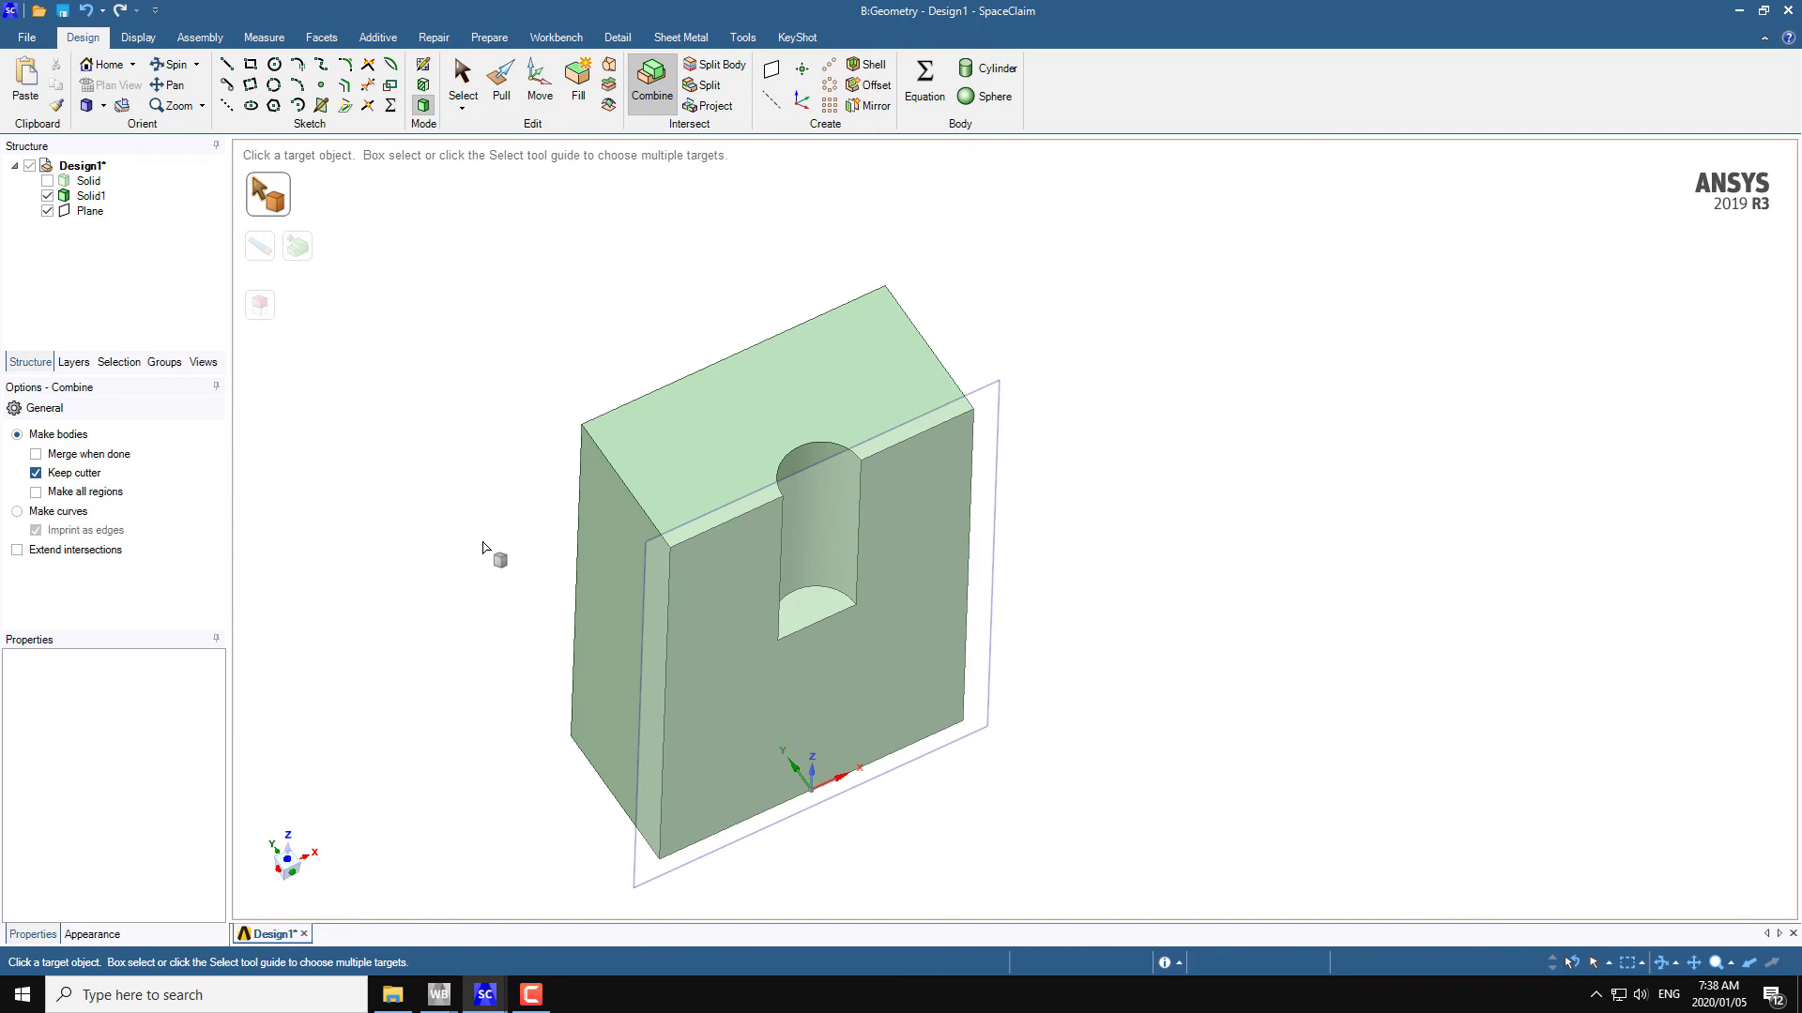